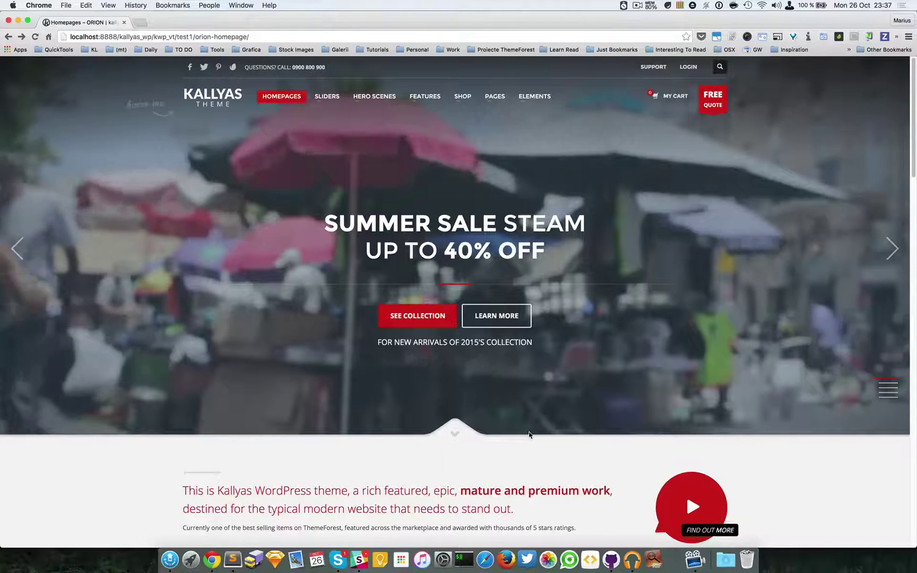
Log in to wp-admin in a duplicated tab, then reload the homepage with the admin toolbar.
{"action": "right_click", "coordinate": [94, 22]}
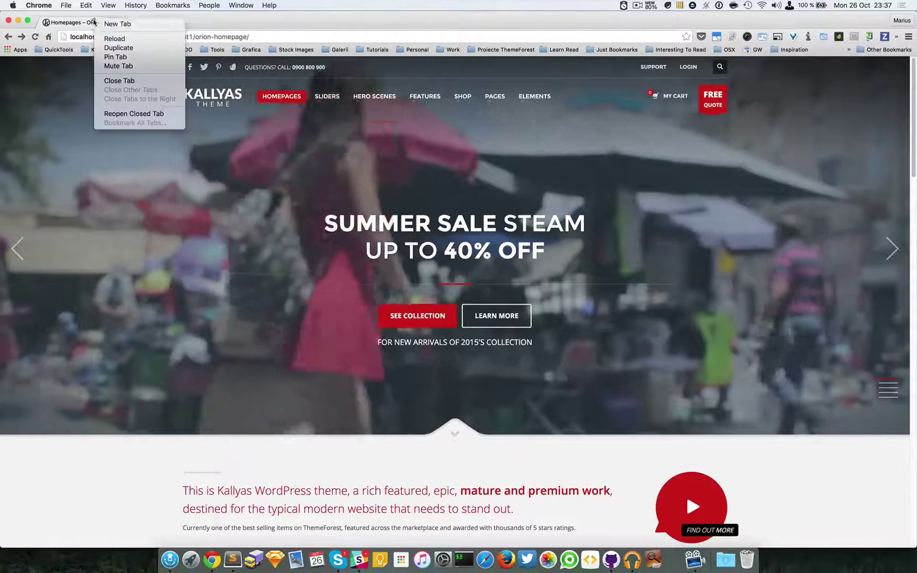
{"action": "left_click", "coordinate": [119, 48]}
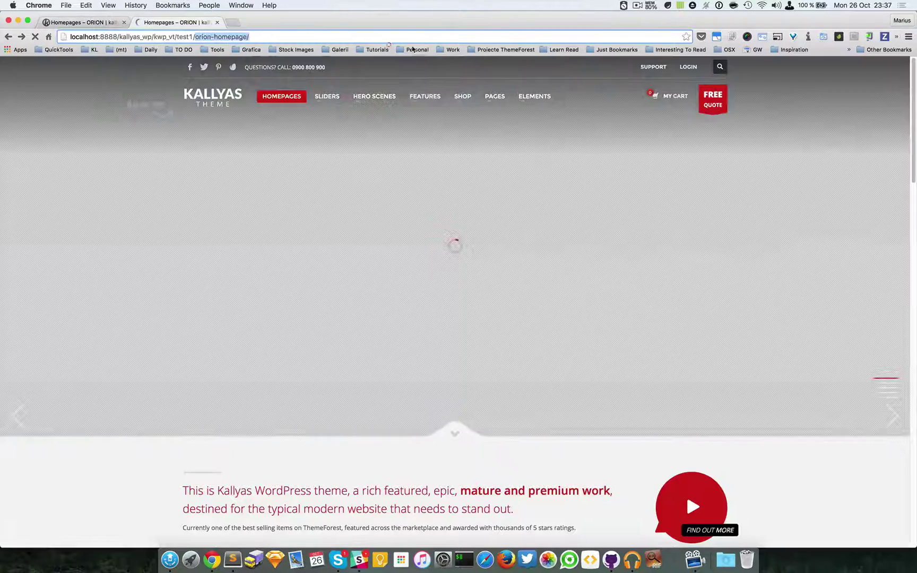
{"action": "type", "text": "wp-admin"}
{"action": "key", "text": "Return"}
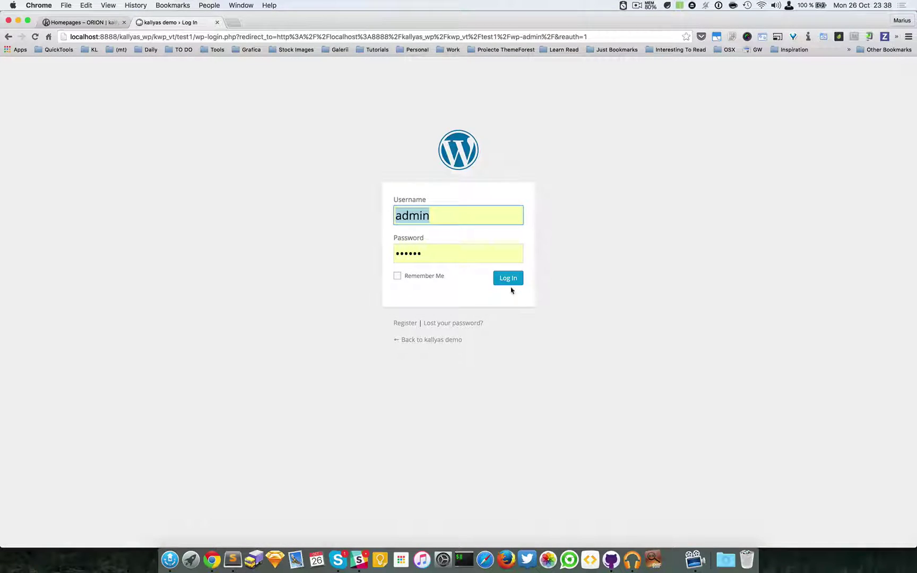
{"action": "left_click", "coordinate": [508, 281]}
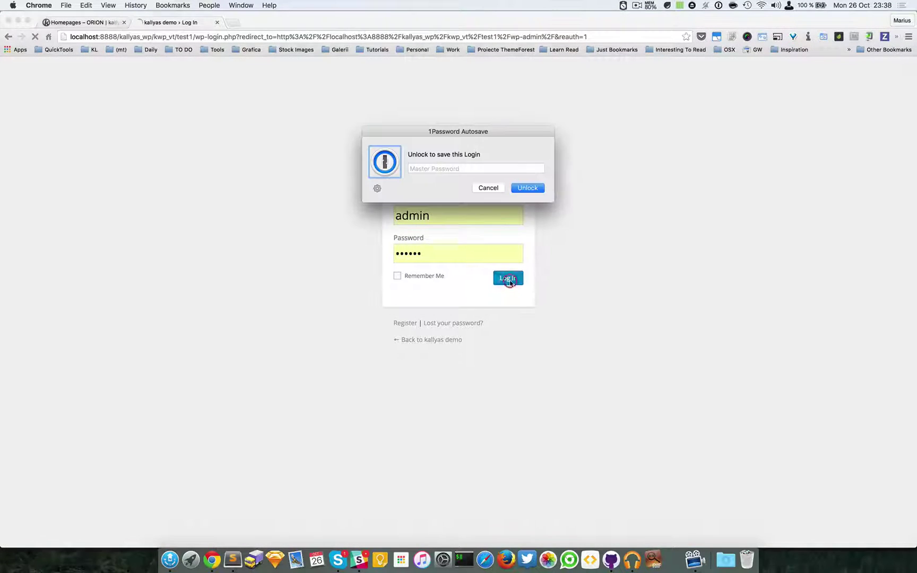
{"action": "left_click", "coordinate": [494, 192]}
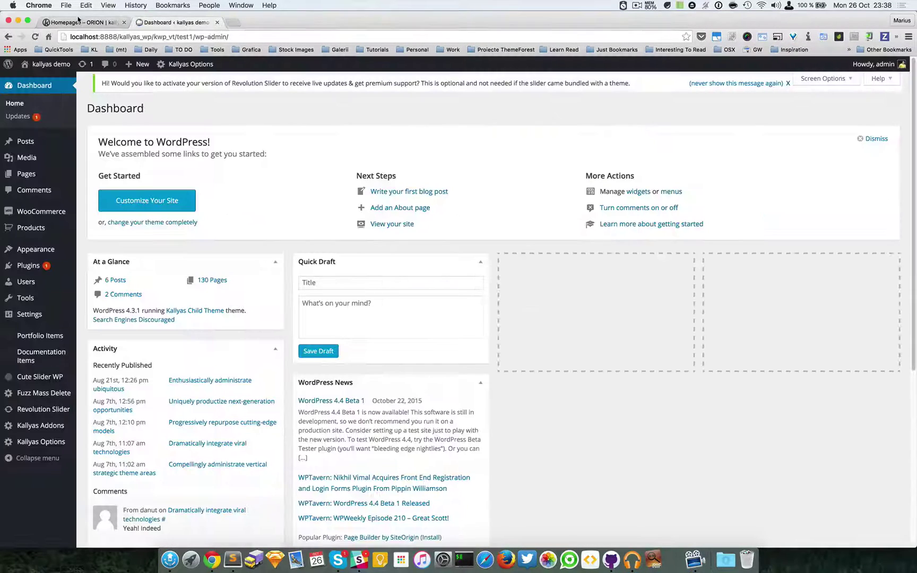
{"action": "left_click", "coordinate": [80, 23]}
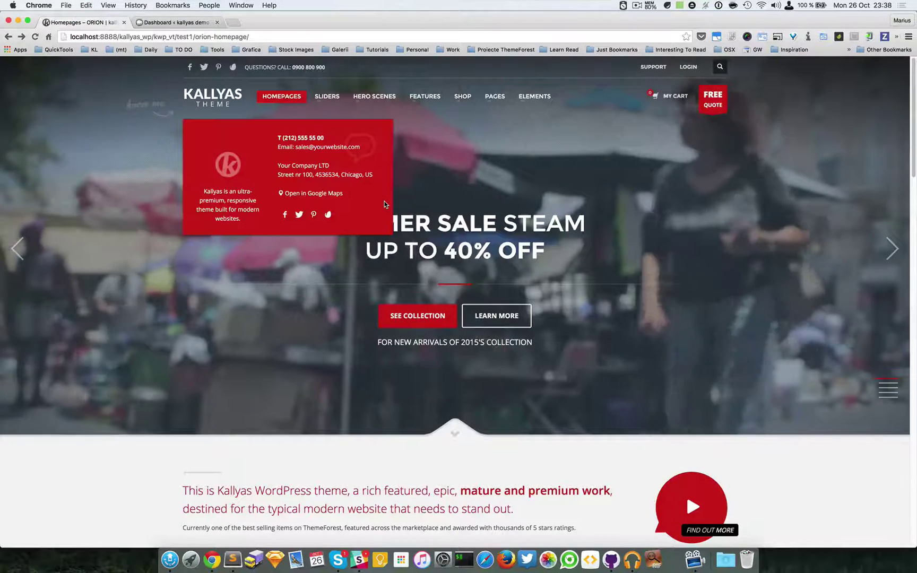
{"action": "key", "text": "super+r"}
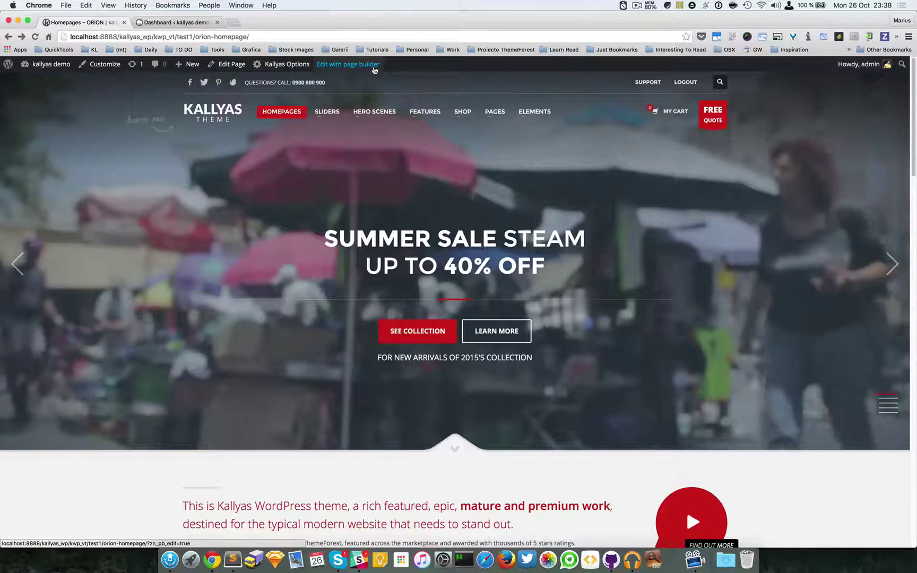
Publish a page-builder page titled 'Trying to build a complex page' and open it in Kallyas.
{"action": "mouse_move", "coordinate": [185, 64]}
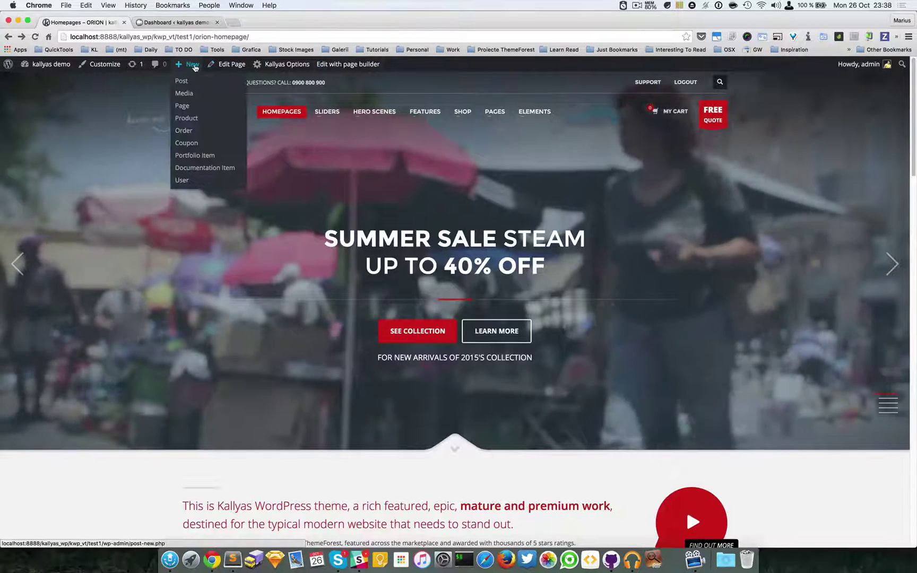
{"action": "left_click", "coordinate": [192, 110]}
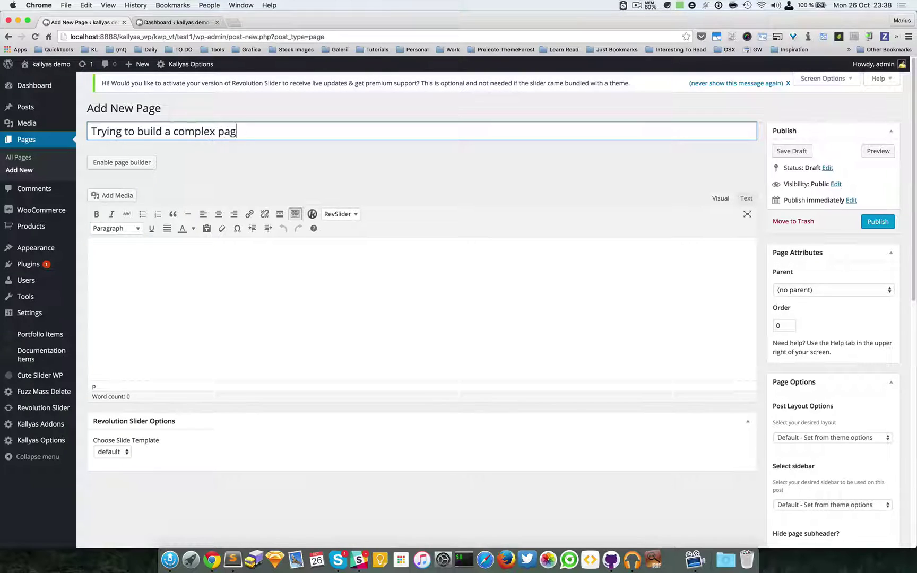
{"action": "left_click", "coordinate": [128, 162]}
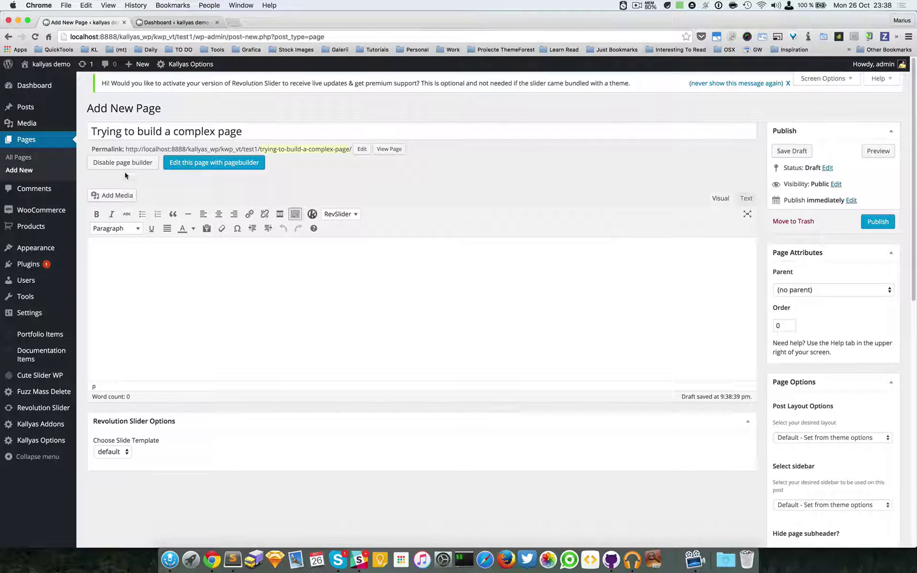
{"action": "left_click", "coordinate": [886, 223]}
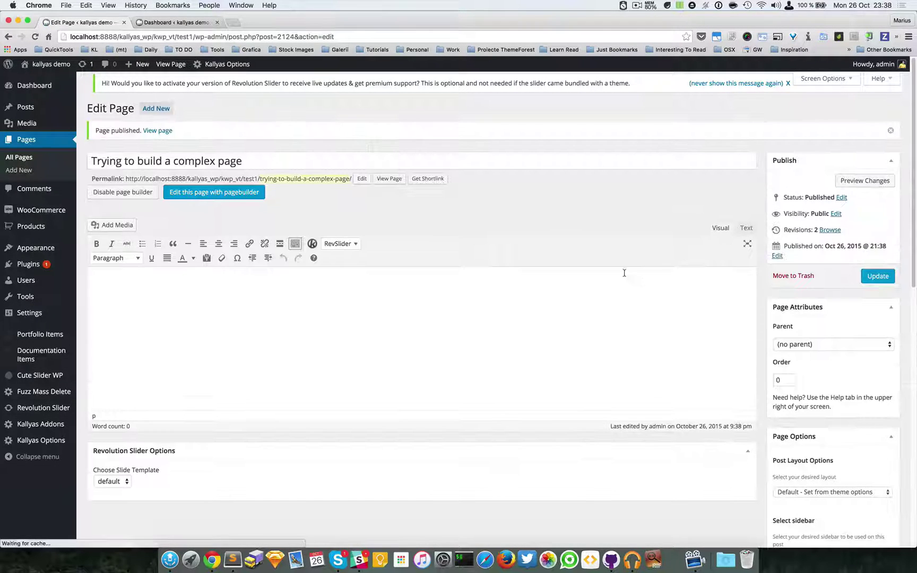
{"action": "left_click", "coordinate": [227, 194]}
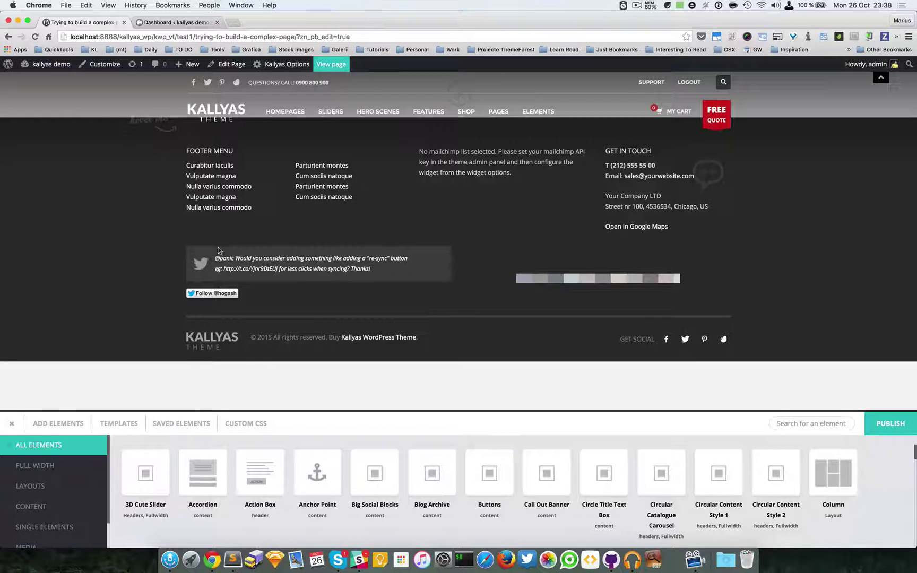
Focus the builder's element search box to filter for custom elements.
{"action": "left_click", "coordinate": [787, 429]}
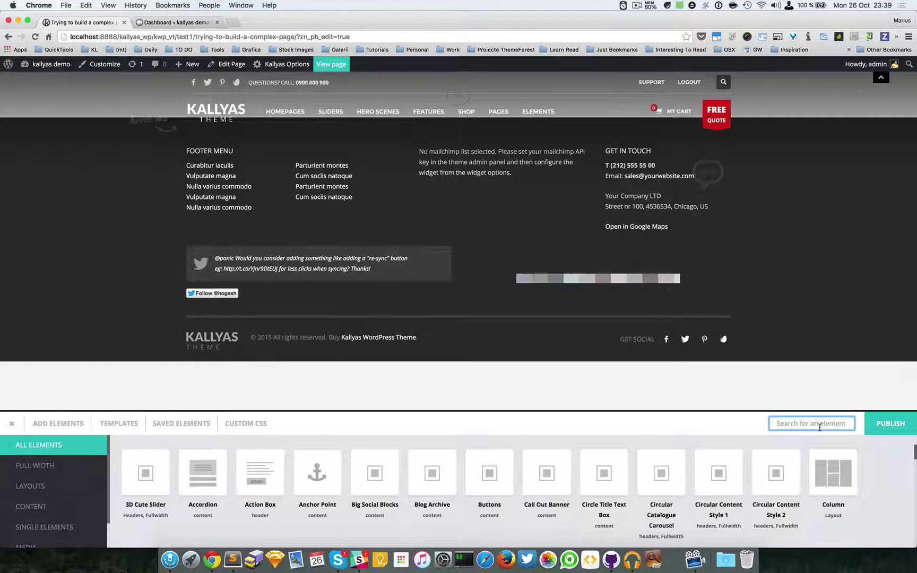
Place a Custom Sub-header at the top of the page and hide the site header.
{"action": "type", "text": "stom"}
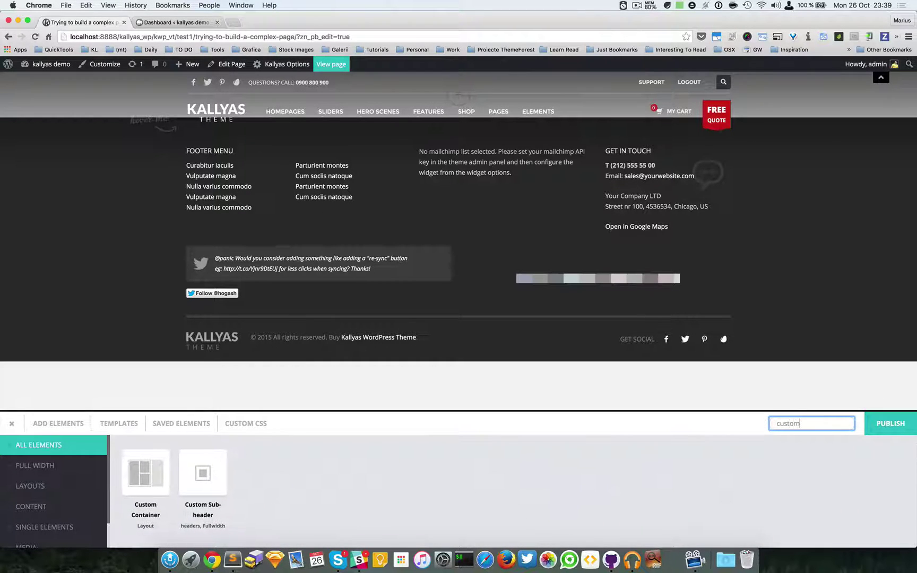
{"action": "left_click_drag", "start_coordinate": [211, 477], "coordinate": [462, 86]}
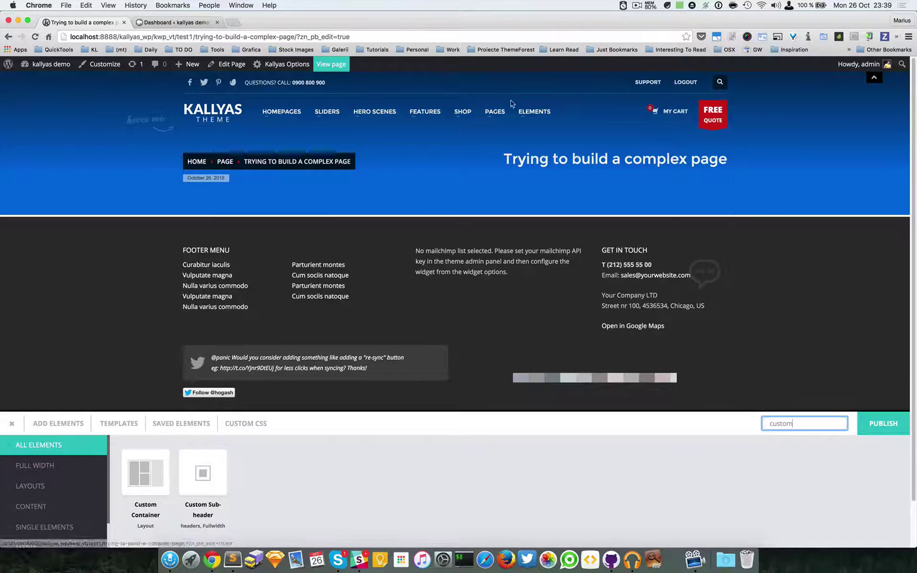
{"action": "mouse_move", "coordinate": [649, 110]}
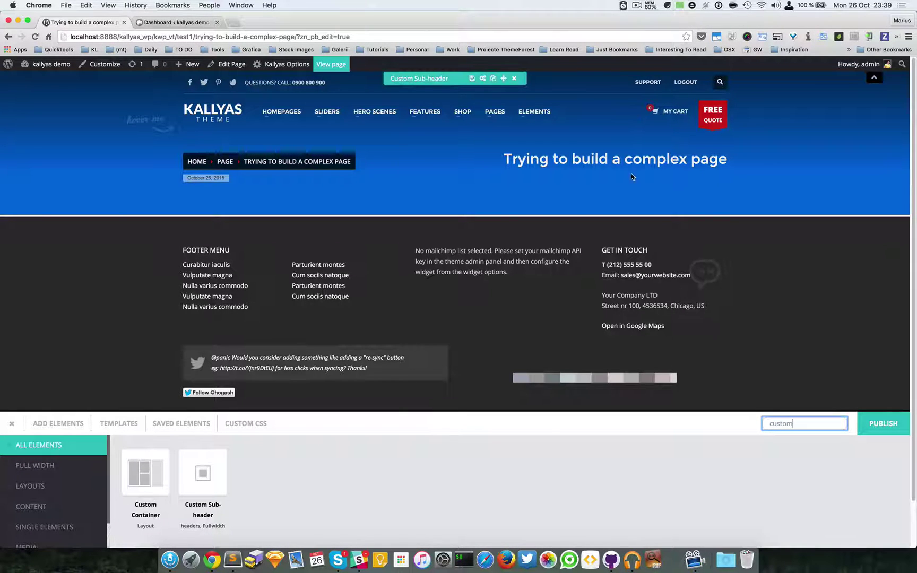
{"action": "left_click", "coordinate": [874, 88]}
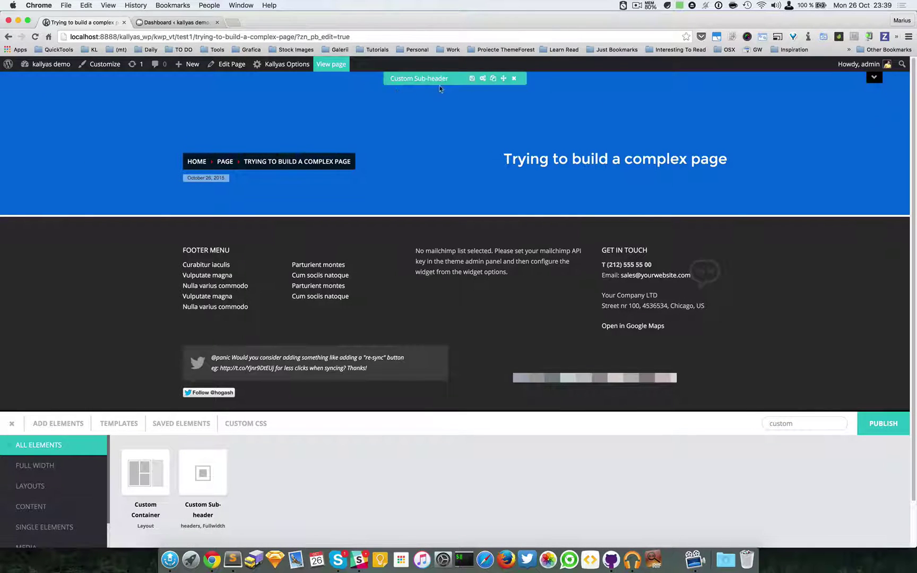
Set the sub-header height to 373 and its background source type to Image.
{"action": "left_click", "coordinate": [483, 79]}
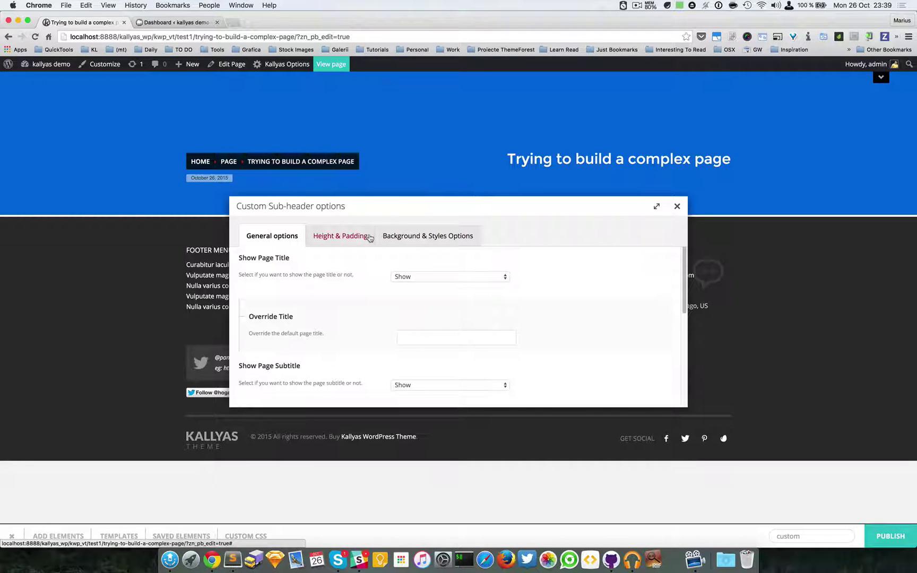
{"action": "left_click", "coordinate": [370, 238]}
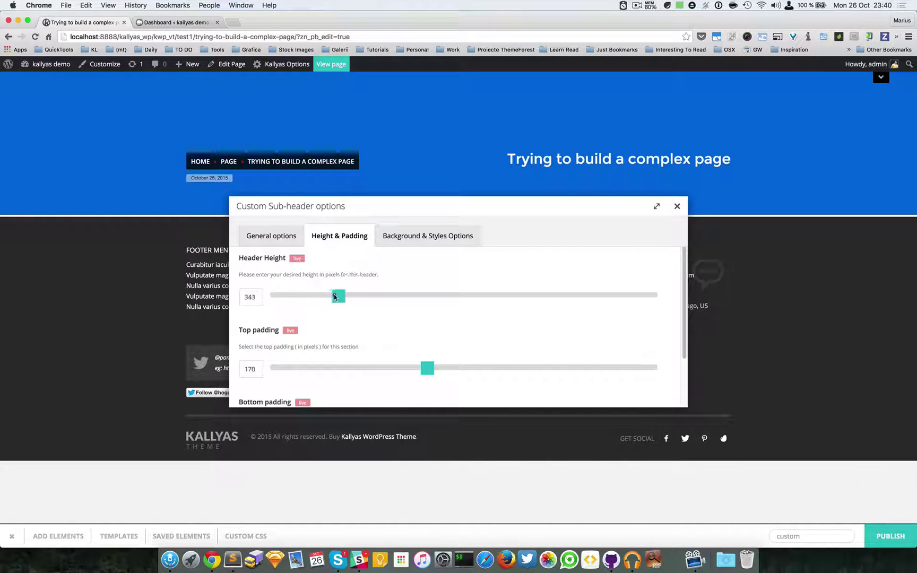
{"action": "left_click_drag", "start_coordinate": [334, 296], "coordinate": [347, 296]}
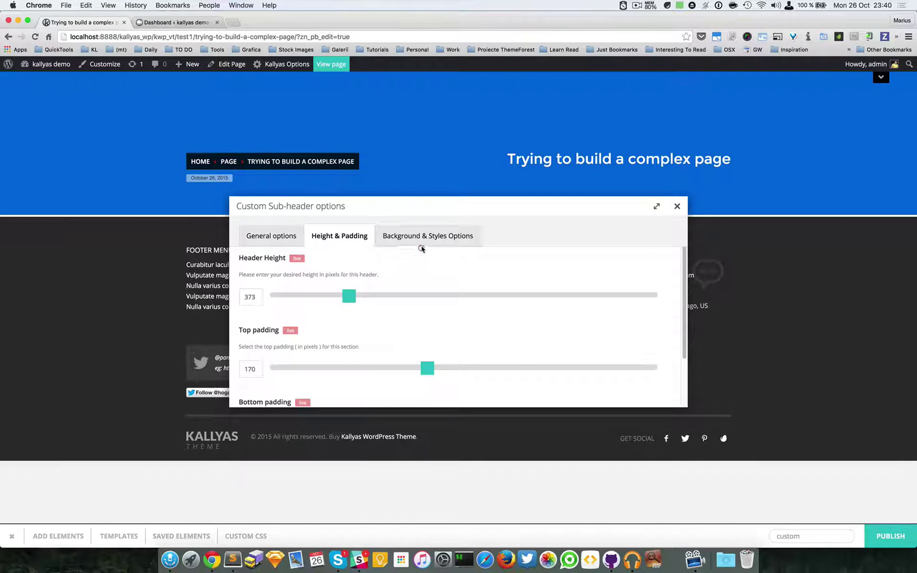
{"action": "left_click", "coordinate": [421, 245]}
{"action": "scroll", "coordinate": [441, 332], "scroll_direction": "down", "scroll_amount": 1}
{"action": "left_click", "coordinate": [441, 332]}
{"action": "left_click", "coordinate": [519, 343]}
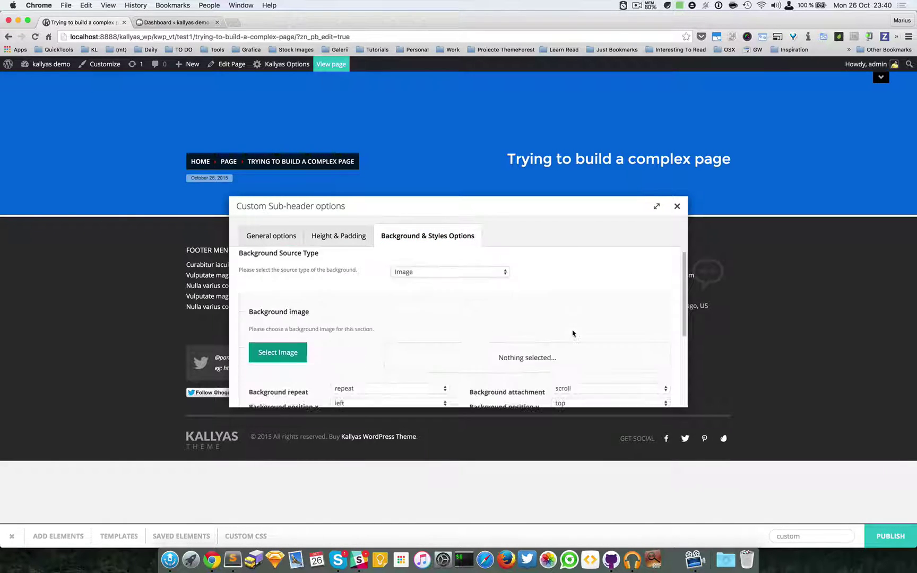
{"action": "scroll", "coordinate": [409, 323], "scroll_direction": "down", "scroll_amount": 4}
{"action": "scroll", "coordinate": [317, 290], "scroll_direction": "up", "scroll_amount": 2}
Choose chicago-690365-lq.jpg from the Media Library as the sub-header background image.
{"action": "left_click", "coordinate": [277, 294]}
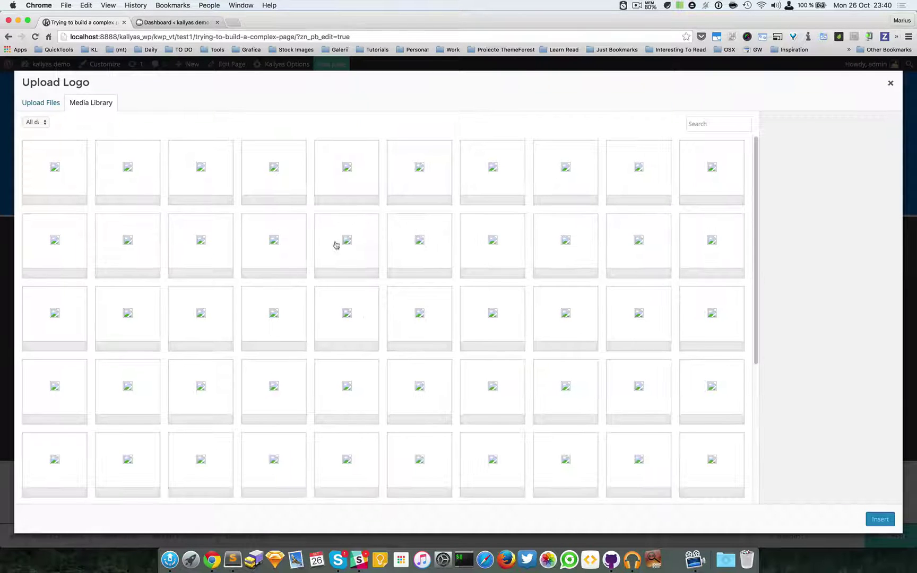
{"action": "scroll", "coordinate": [579, 284], "scroll_direction": "down", "scroll_amount": 3}
{"action": "scroll", "coordinate": [580, 284], "scroll_direction": "up", "scroll_amount": 3}
{"action": "scroll", "coordinate": [579, 286], "scroll_direction": "down", "scroll_amount": 10}
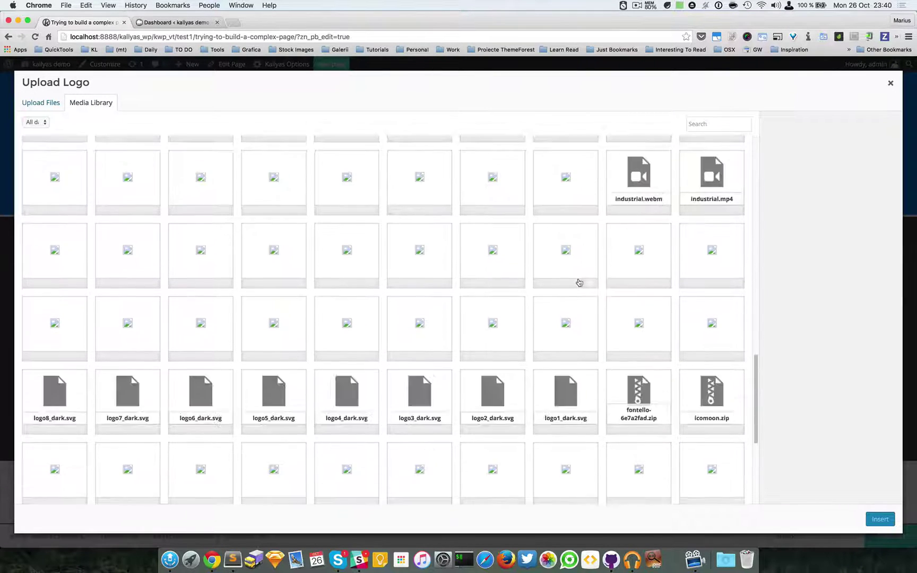
{"action": "scroll", "coordinate": [579, 283], "scroll_direction": "up", "scroll_amount": 10}
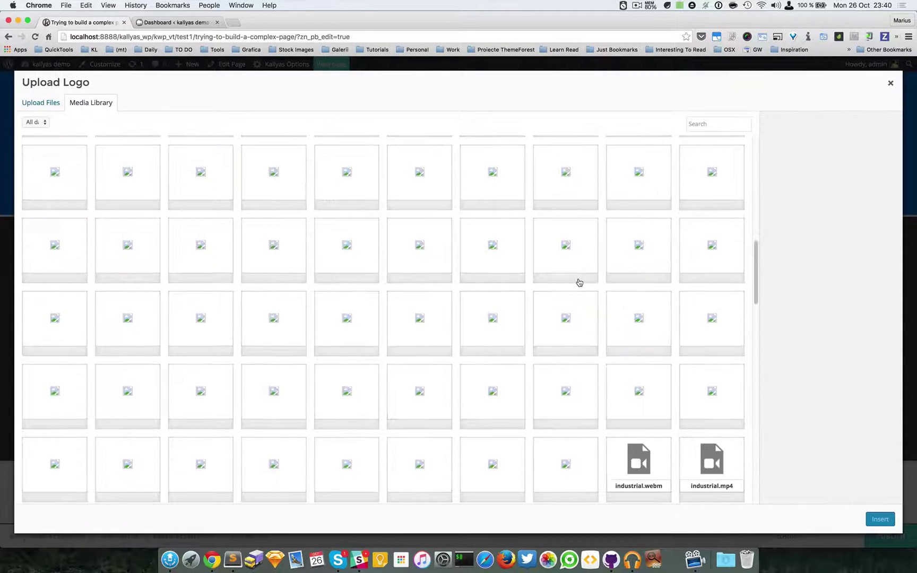
{"action": "left_click", "coordinate": [635, 5]}
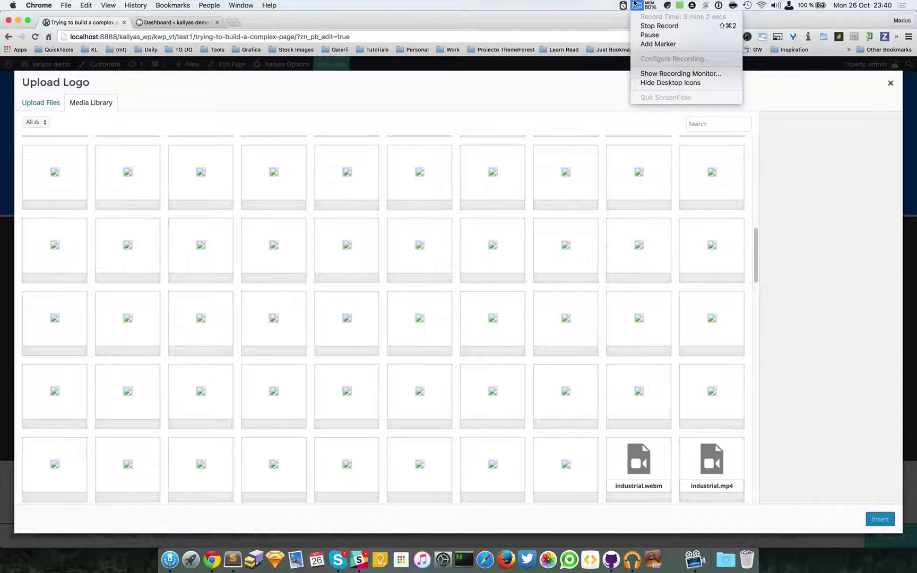
{"action": "left_click", "coordinate": [648, 35]}
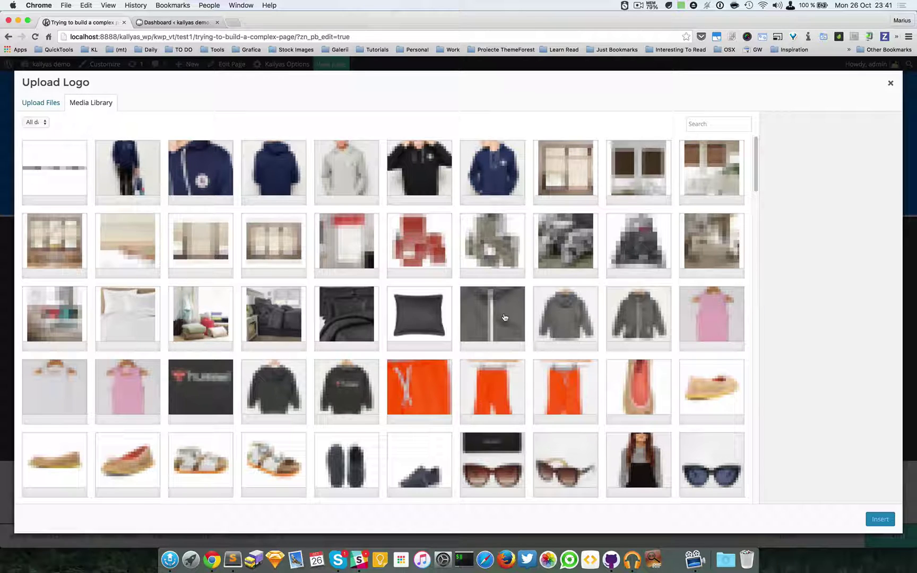
{"action": "scroll", "coordinate": [336, 411], "scroll_direction": "down", "scroll_amount": 1}
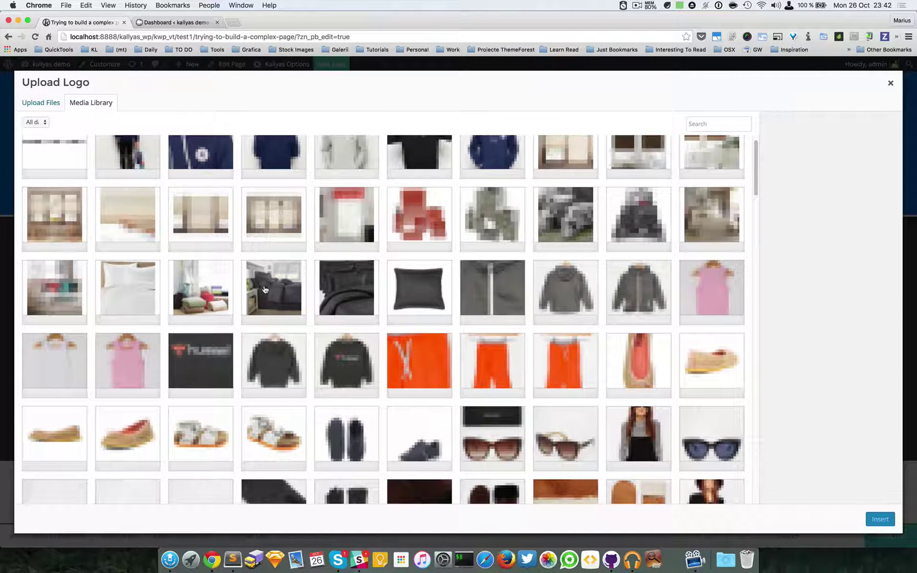
{"action": "scroll", "coordinate": [430, 318], "scroll_direction": "down", "scroll_amount": 20}
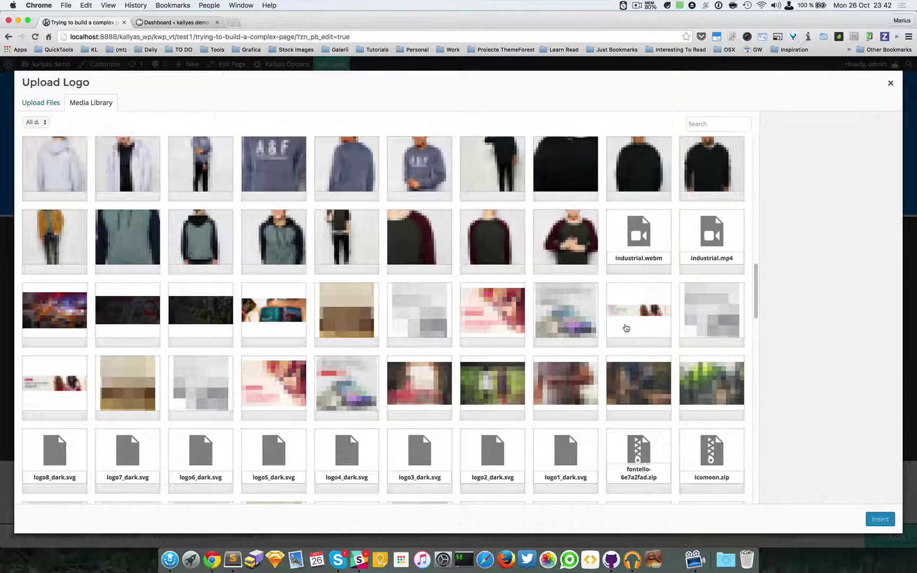
{"action": "scroll", "coordinate": [625, 327], "scroll_direction": "up", "scroll_amount": 5}
{"action": "scroll", "coordinate": [625, 327], "scroll_direction": "down", "scroll_amount": 8}
{"action": "scroll", "coordinate": [627, 328], "scroll_direction": "down", "scroll_amount": 4}
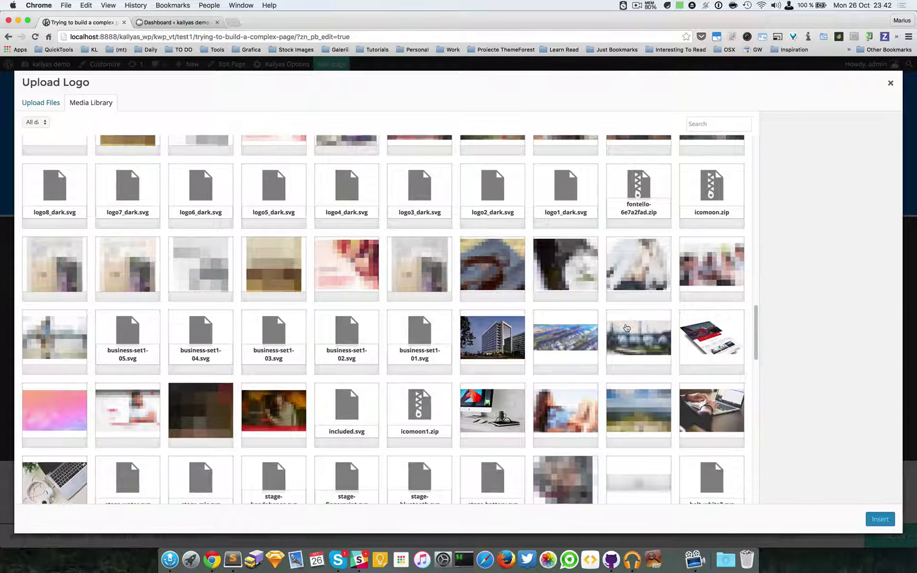
{"action": "scroll", "coordinate": [626, 328], "scroll_direction": "down", "scroll_amount": 10}
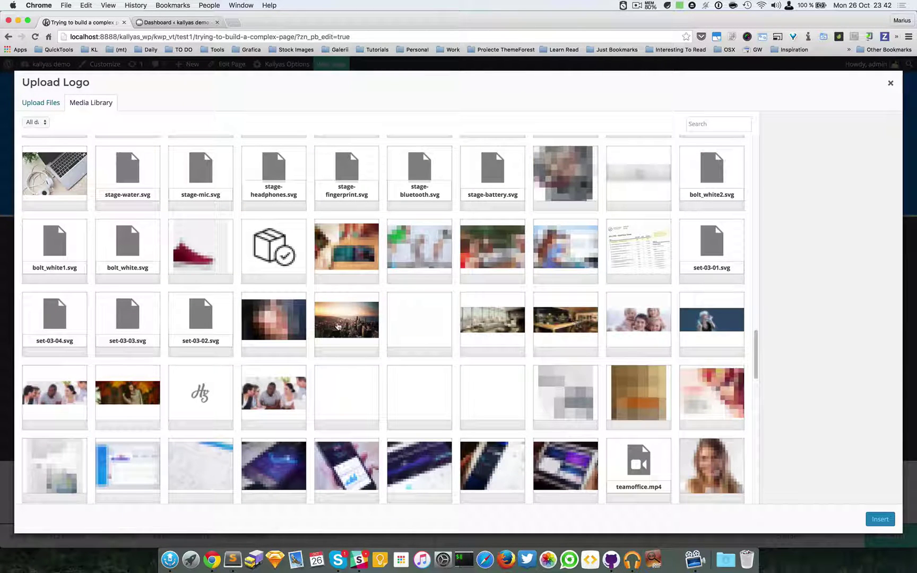
{"action": "left_click", "coordinate": [339, 326]}
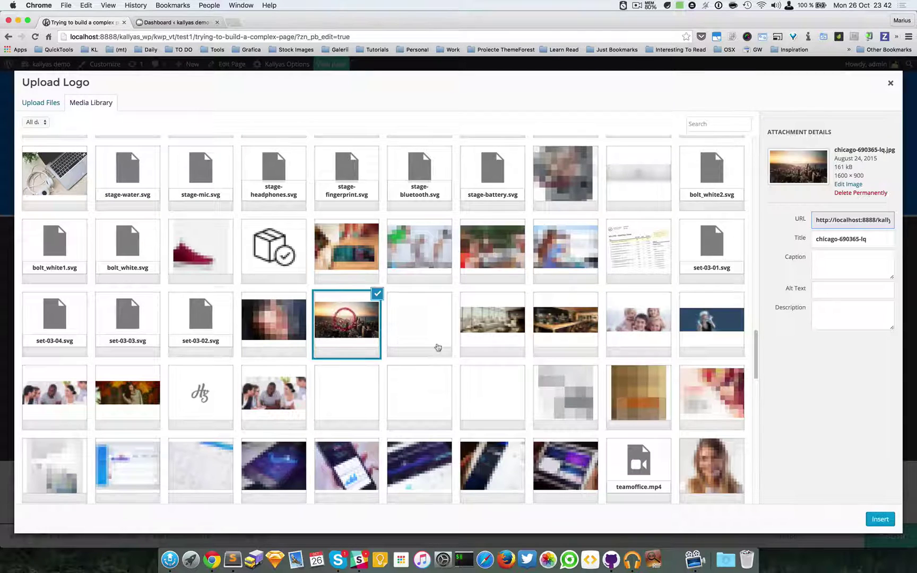
Insert the Chicago image with no-repeat, cover size and center/center position.
{"action": "left_click", "coordinate": [877, 521]}
{"action": "scroll", "coordinate": [517, 260], "scroll_direction": "down", "scroll_amount": 3}
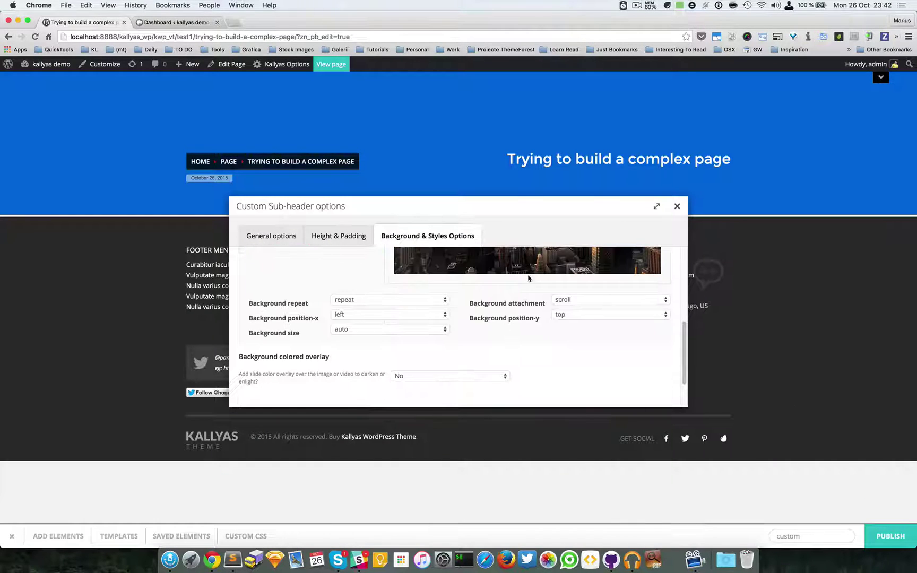
{"action": "left_click", "coordinate": [407, 302]}
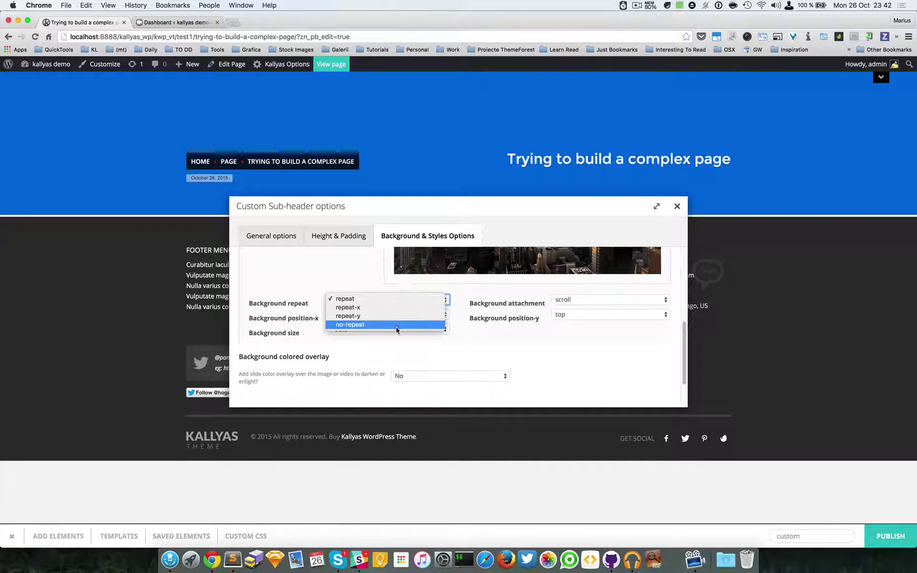
{"action": "left_click", "coordinate": [397, 324]}
{"action": "left_click", "coordinate": [382, 329]}
{"action": "left_click", "coordinate": [355, 336]}
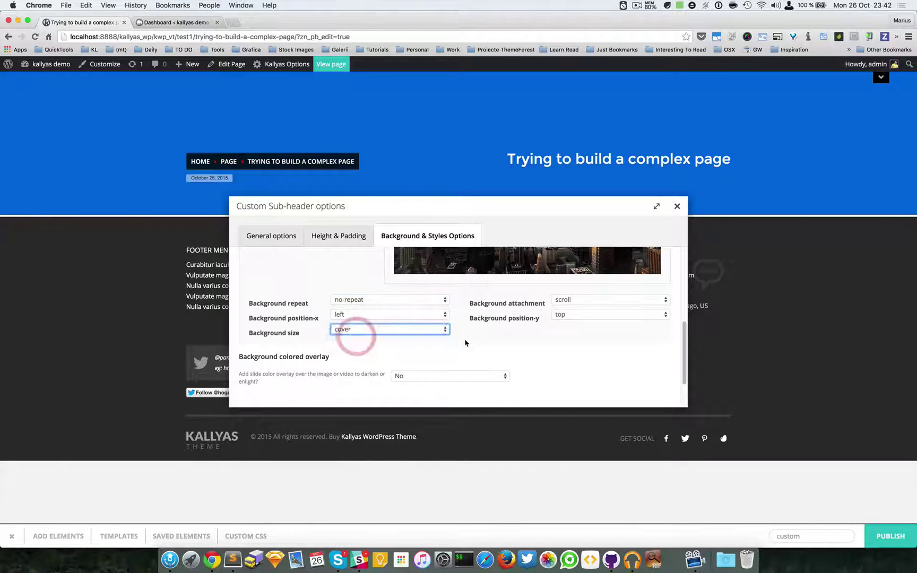
{"action": "left_click", "coordinate": [389, 315]}
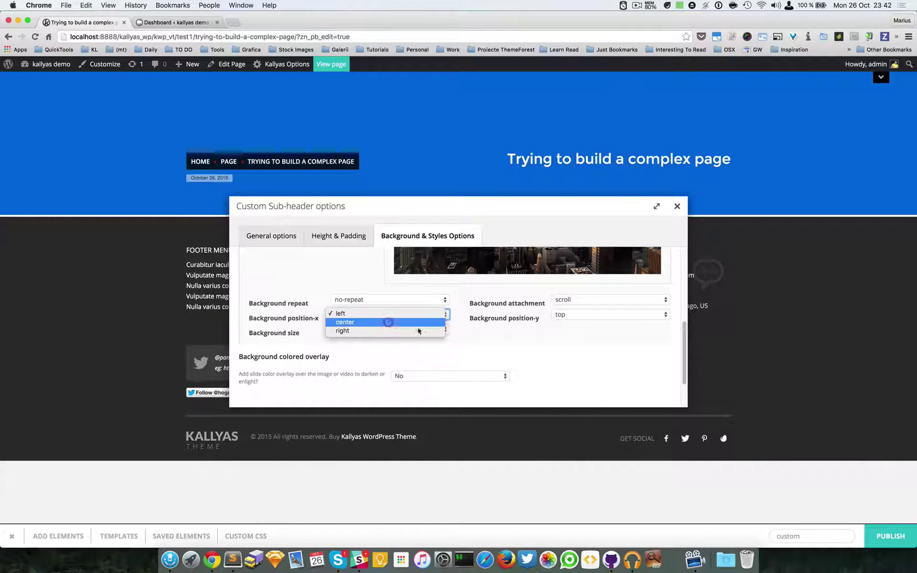
{"action": "left_click", "coordinate": [388, 322]}
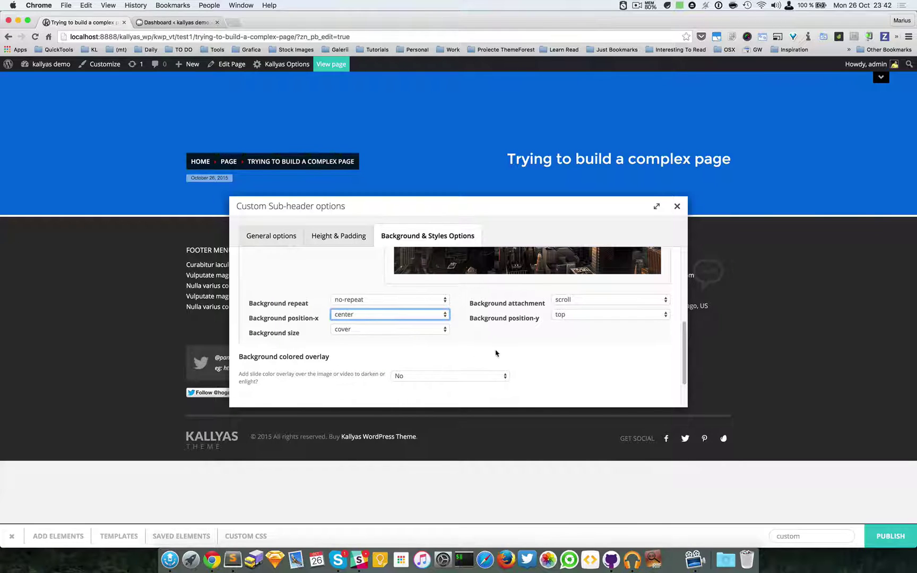
{"action": "left_click", "coordinate": [604, 314]}
{"action": "left_click", "coordinate": [599, 320]}
Add a horizontal gradient overlay with purple second colour at opacity 60, then close the options.
{"action": "scroll", "coordinate": [430, 346], "scroll_direction": "down", "scroll_amount": 1}
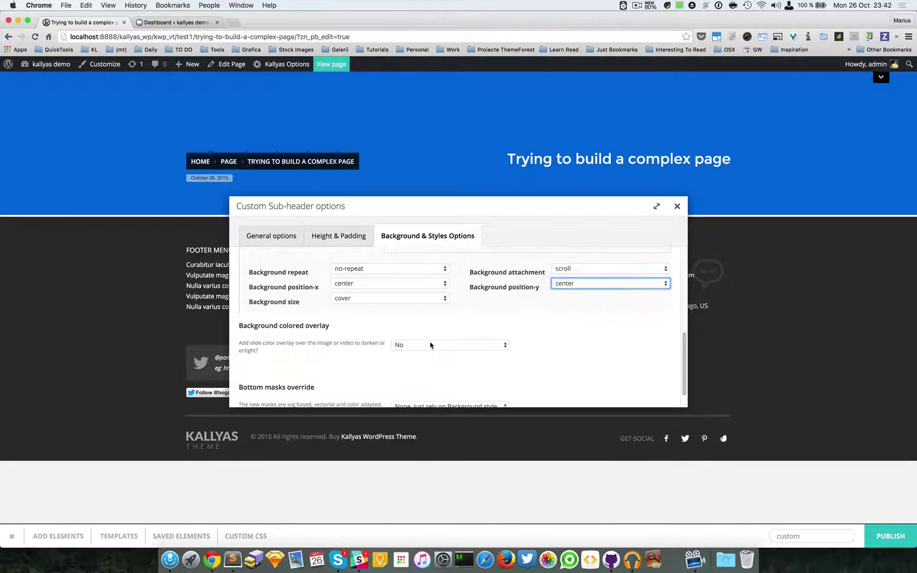
{"action": "scroll", "coordinate": [419, 345], "scroll_direction": "down", "scroll_amount": 1}
{"action": "left_click", "coordinate": [426, 316]}
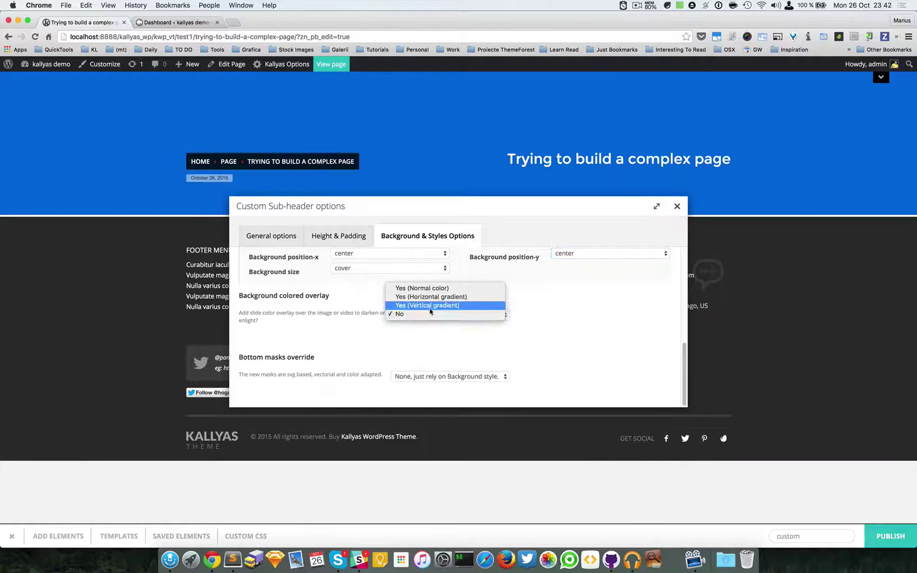
{"action": "left_click", "coordinate": [430, 297]}
{"action": "scroll", "coordinate": [452, 317], "scroll_direction": "down", "scroll_amount": 2}
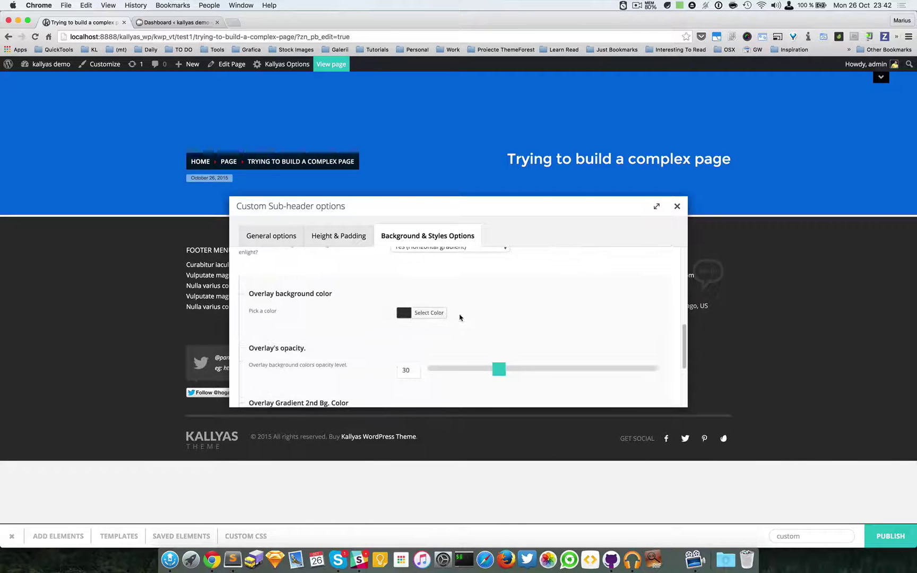
{"action": "left_click_drag", "start_coordinate": [499, 369], "coordinate": [550, 371]}
{"action": "scroll", "coordinate": [531, 360], "scroll_direction": "down", "scroll_amount": 5}
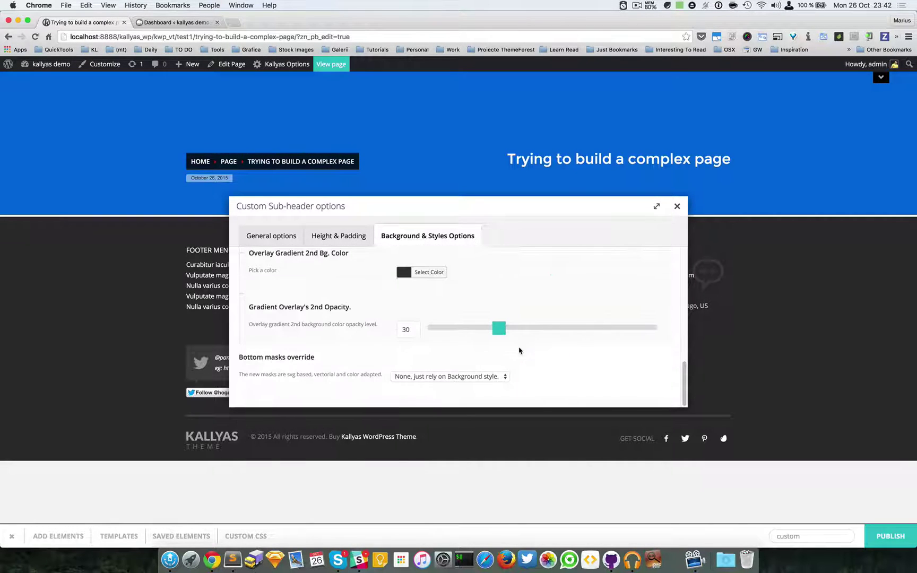
{"action": "left_click", "coordinate": [427, 273]}
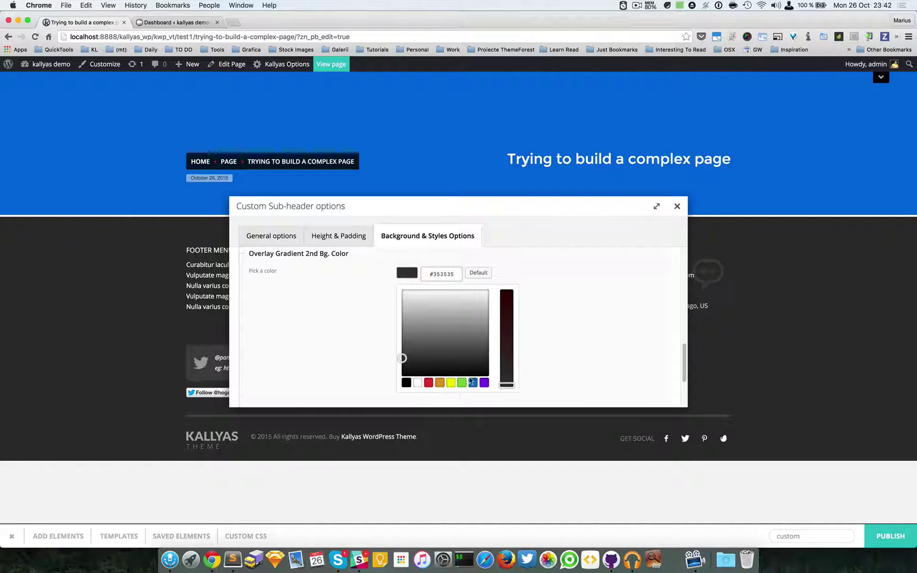
{"action": "left_click", "coordinate": [484, 383]}
{"action": "left_click", "coordinate": [406, 273]}
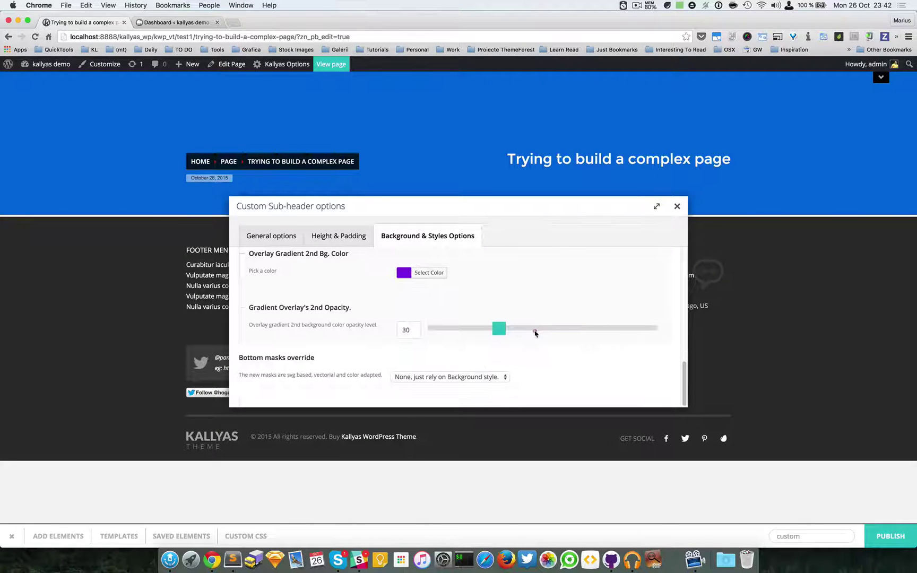
{"action": "left_click_drag", "start_coordinate": [536, 333], "coordinate": [568, 328]}
{"action": "left_click", "coordinate": [677, 207]}
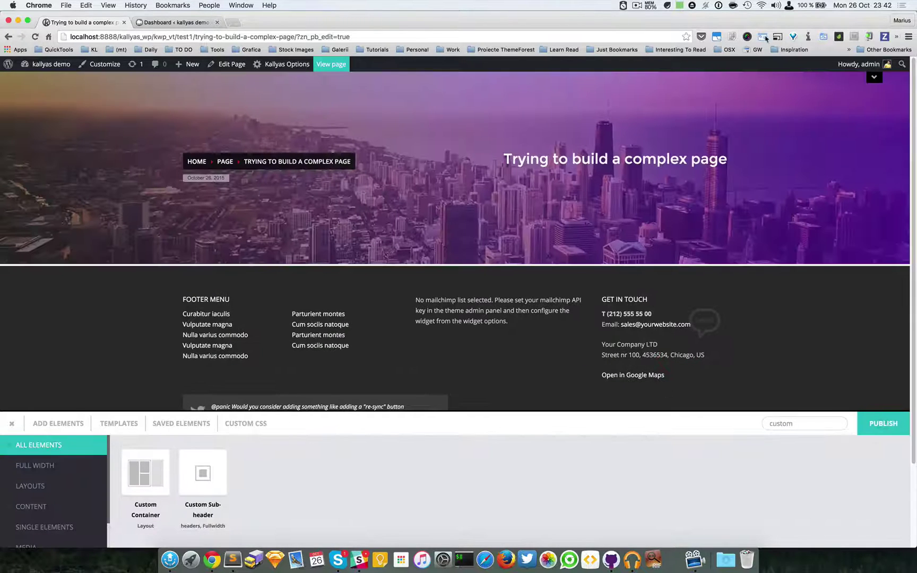
{"action": "mouse_move", "coordinate": [630, 151]}
{"action": "left_click", "coordinate": [637, 5]}
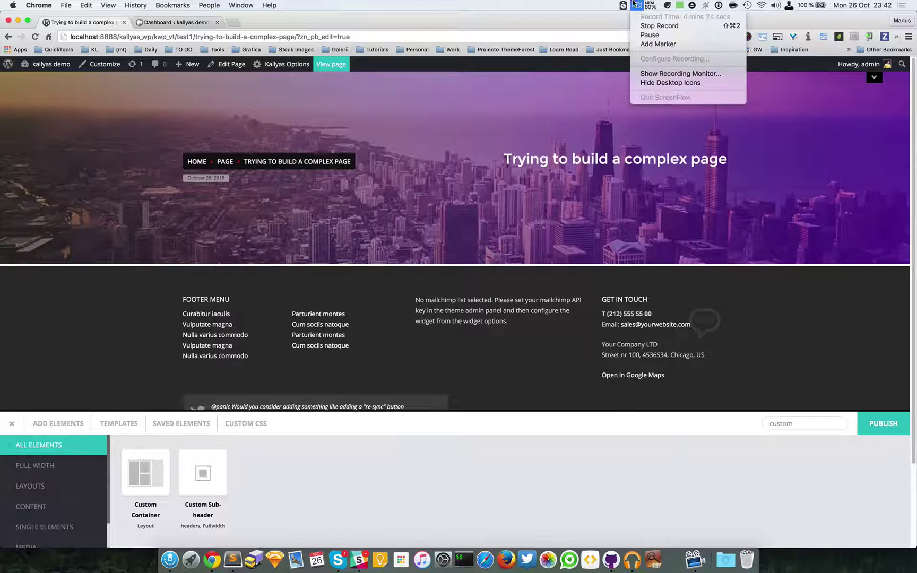
Show the site header again and drop a Section element below the sub-header.
{"action": "left_click", "coordinate": [645, 35]}
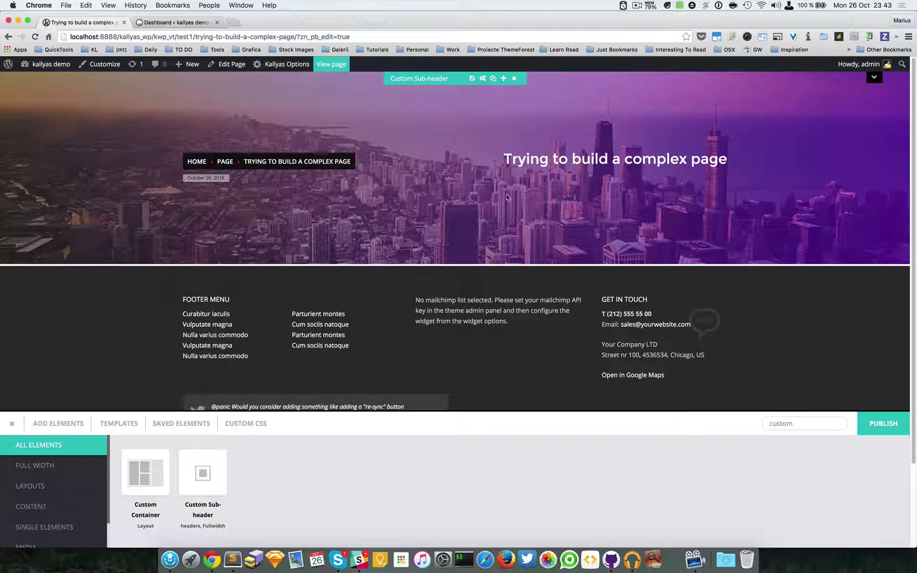
{"action": "left_click", "coordinate": [873, 78]}
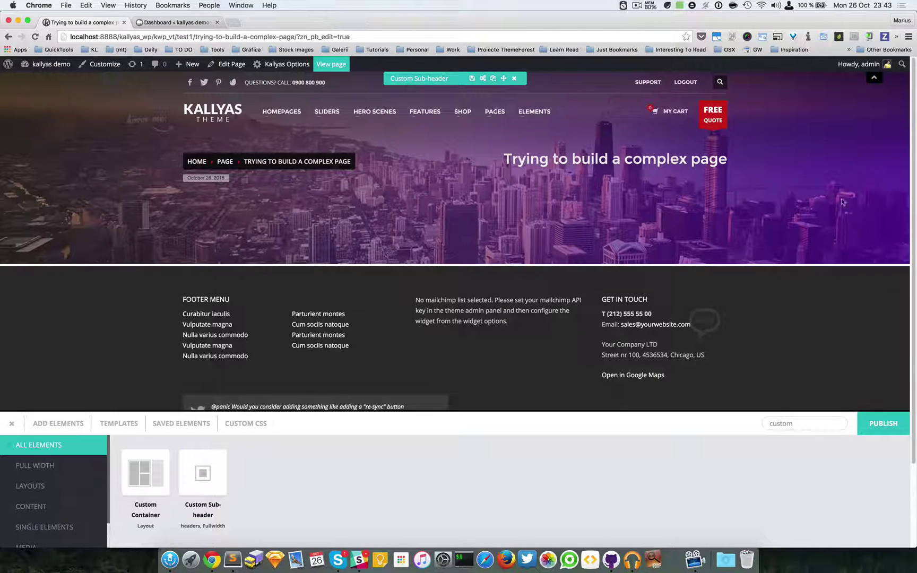
{"action": "double_click", "coordinate": [791, 423]}
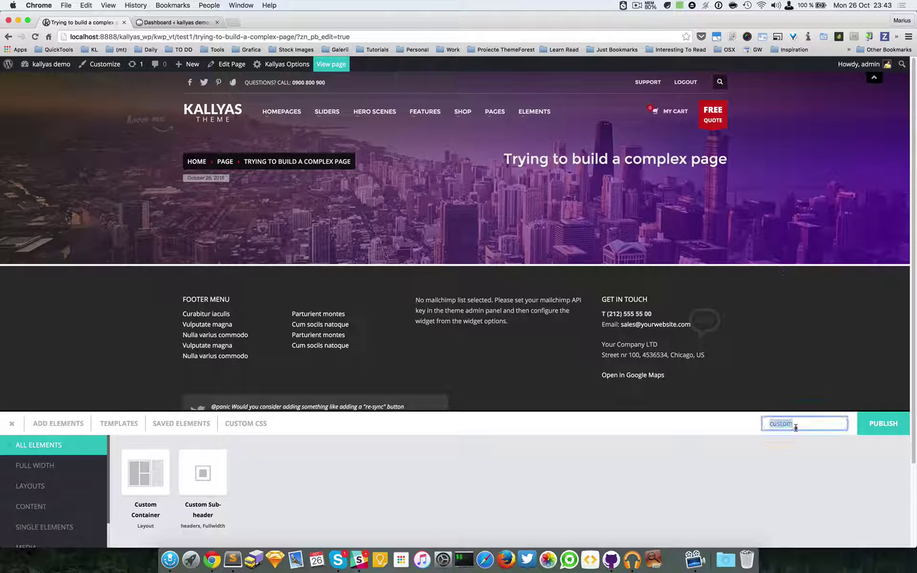
{"action": "type", "text": "sect"}
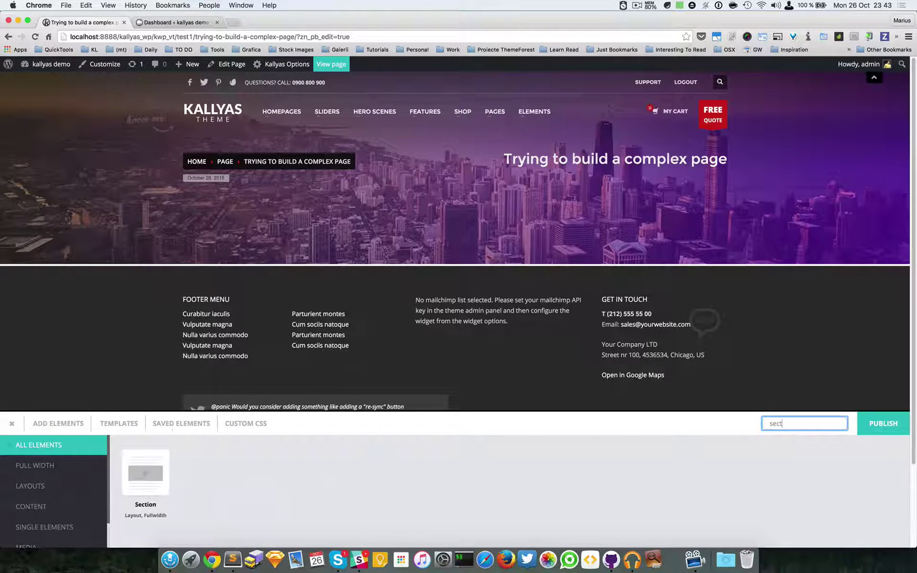
{"action": "left_click_drag", "start_coordinate": [145, 472], "coordinate": [427, 269]}
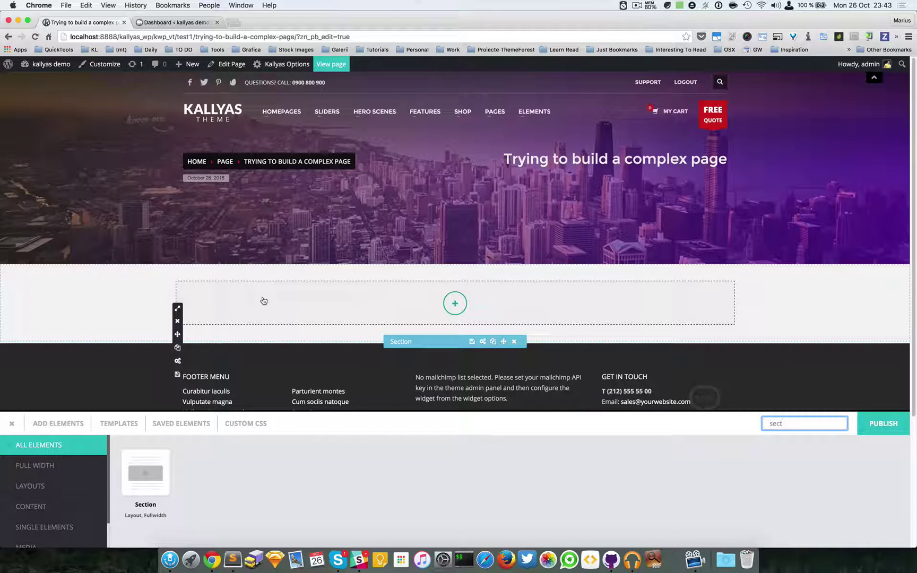
Resize the first column to about 9/12 and add a second Column set to 3/12.
{"action": "left_click", "coordinate": [178, 308]}
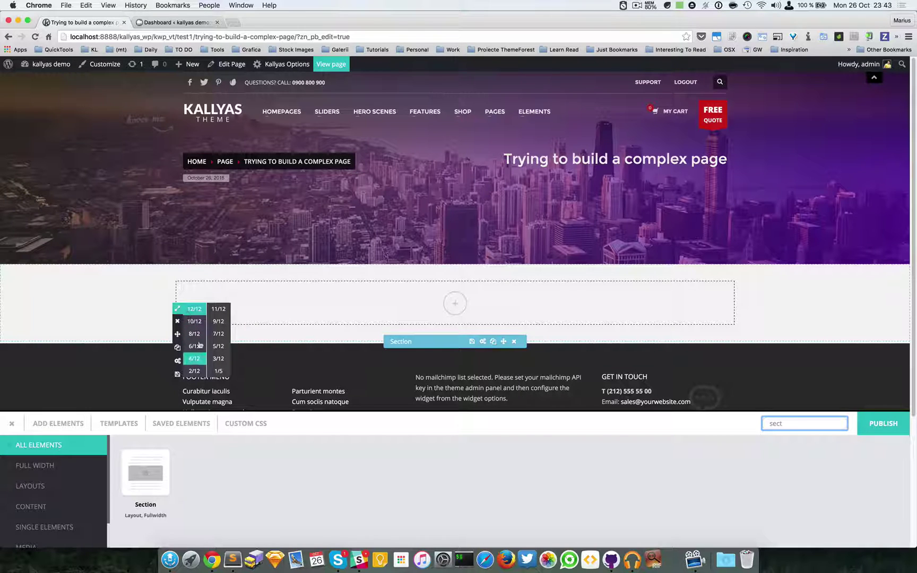
{"action": "left_click", "coordinate": [218, 321]}
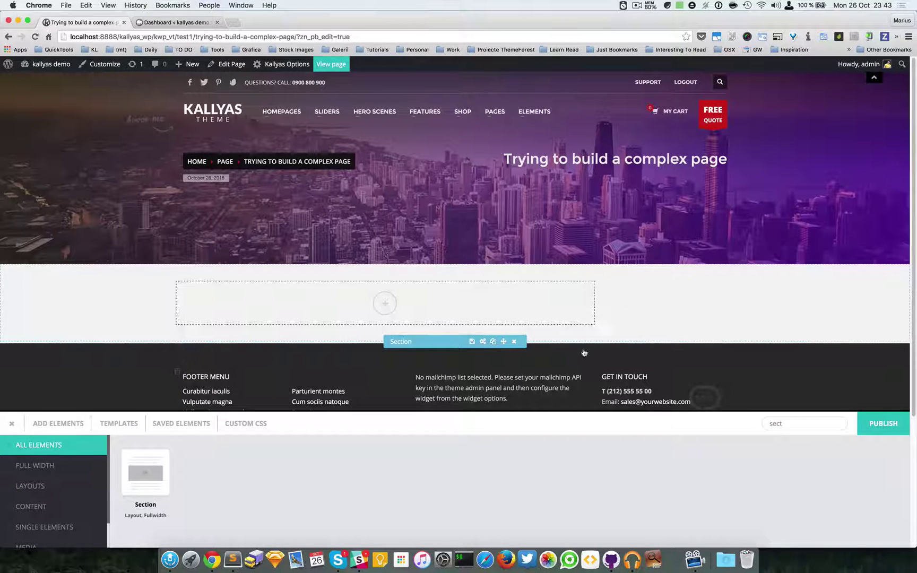
{"action": "double_click", "coordinate": [791, 423]}
{"action": "key", "text": "BackSpace"}
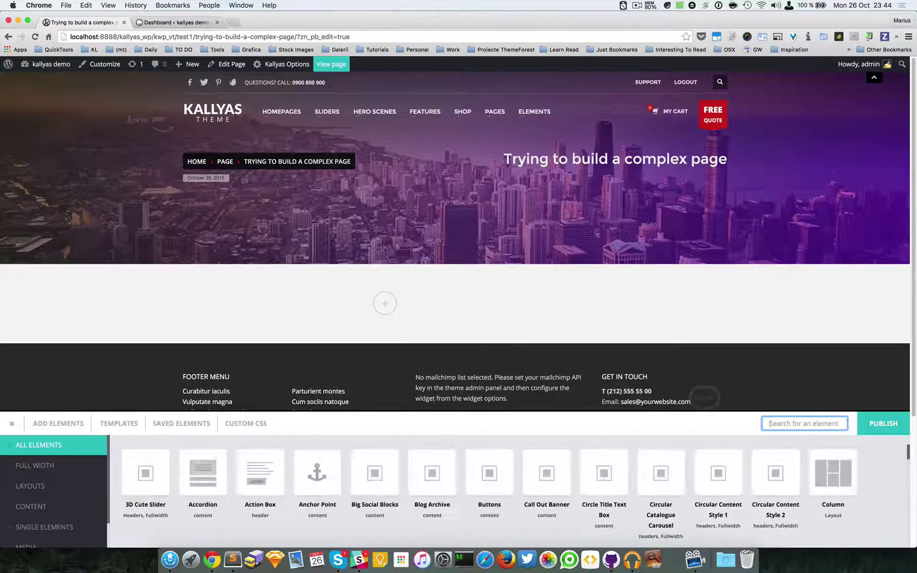
{"action": "type", "text": "colu"}
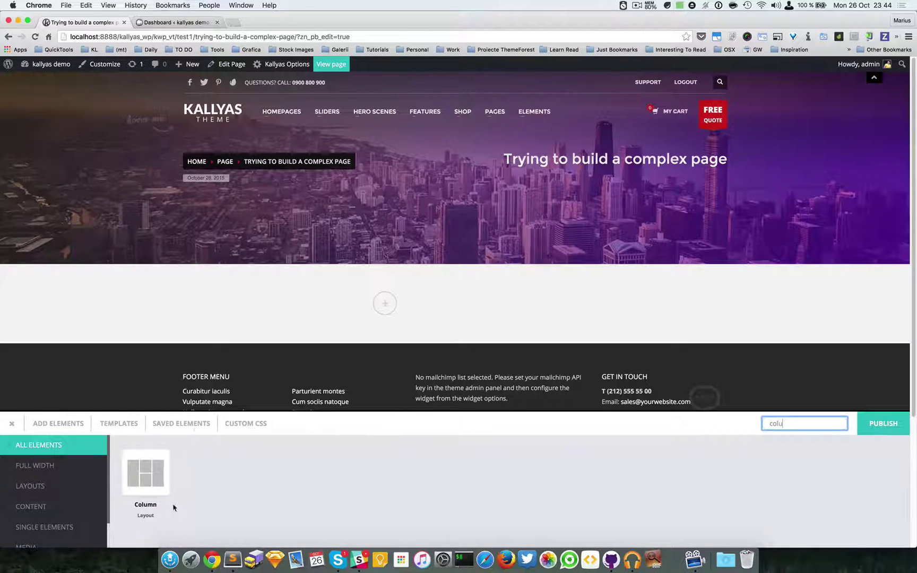
{"action": "left_click_drag", "start_coordinate": [134, 488], "coordinate": [698, 299]}
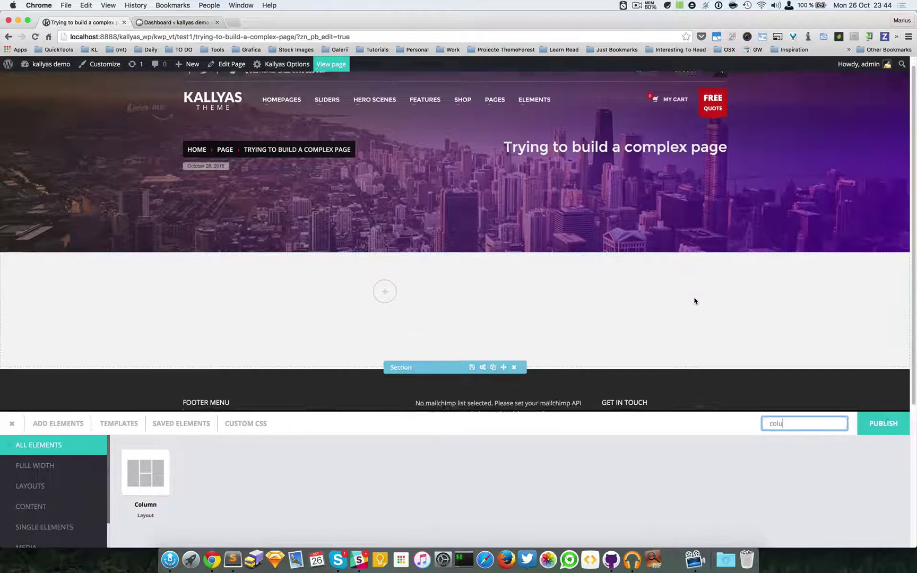
{"action": "left_click", "coordinate": [178, 292]}
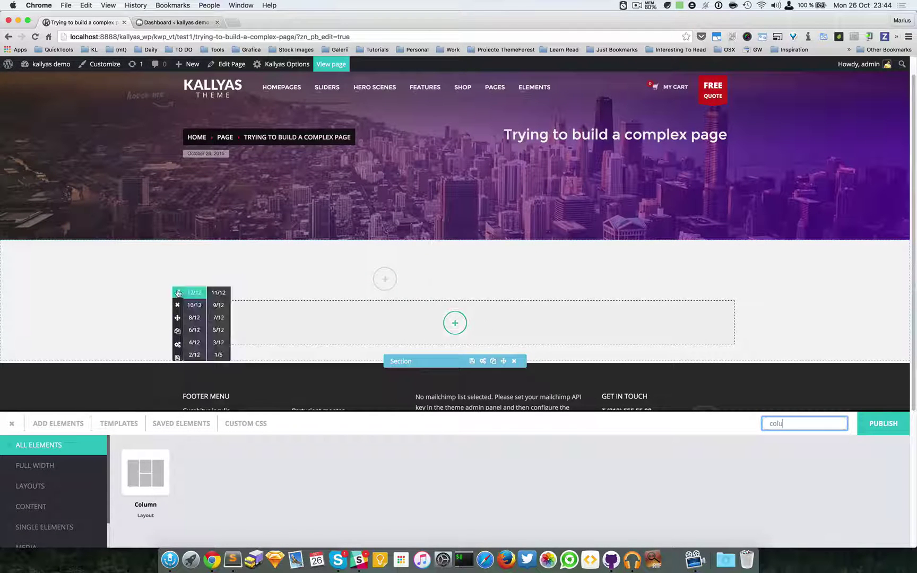
{"action": "left_click", "coordinate": [210, 343]}
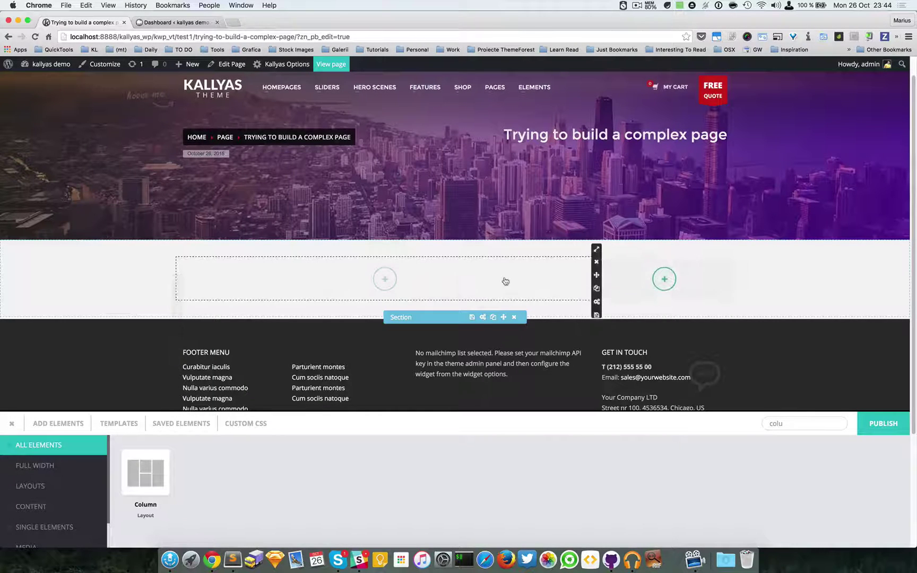
Put a Sidebar element using the Default Sidebar into the narrow right column.
{"action": "left_click", "coordinate": [669, 284]}
{"action": "left_click", "coordinate": [775, 423]}
{"action": "type", "text": "sid"}
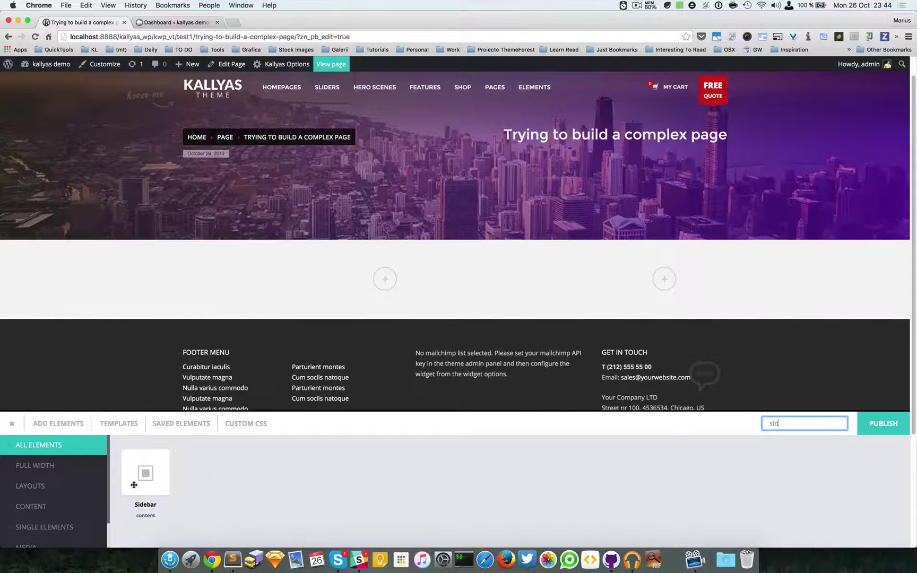
{"action": "left_click_drag", "start_coordinate": [134, 485], "coordinate": [663, 277]}
{"action": "scroll", "coordinate": [769, 268], "scroll_direction": "down", "scroll_amount": 1}
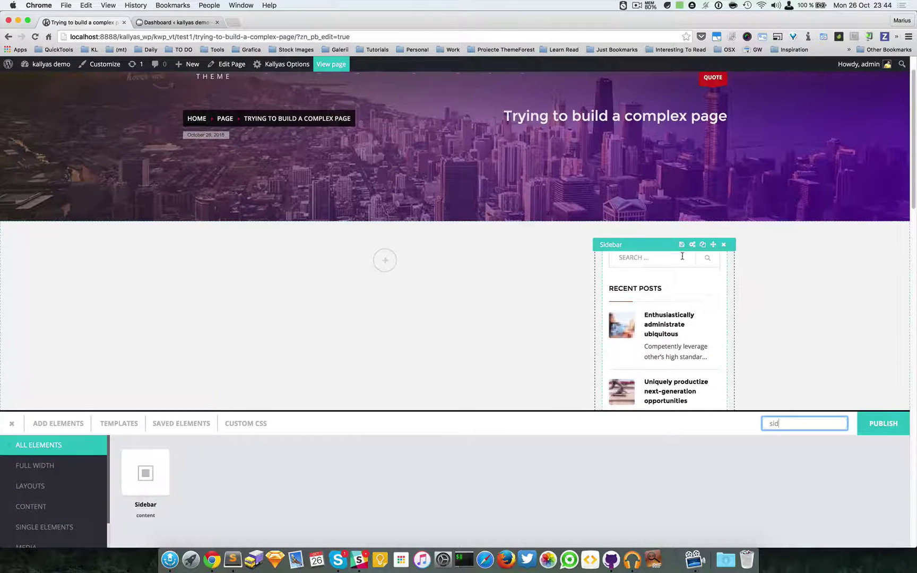
{"action": "left_click", "coordinate": [697, 245]}
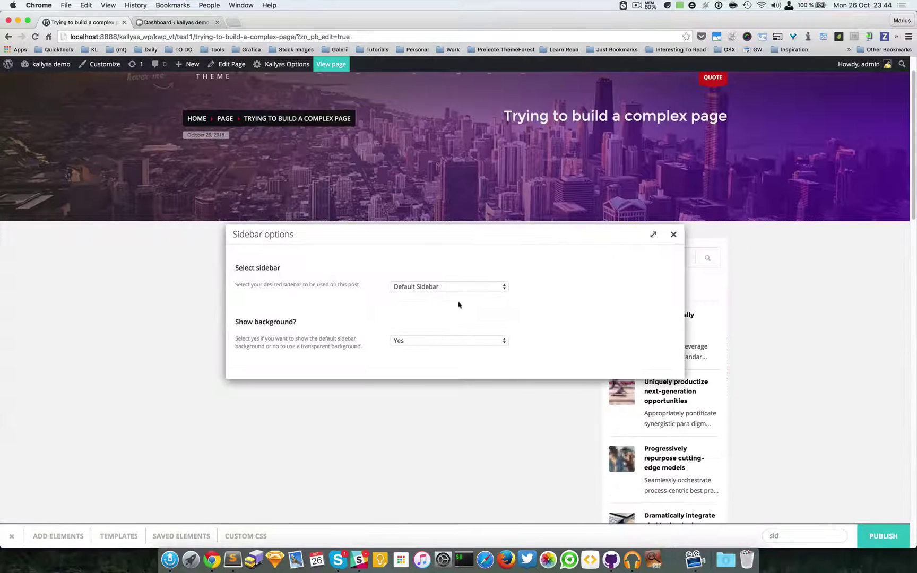
{"action": "left_click", "coordinate": [673, 235]}
{"action": "scroll", "coordinate": [815, 309], "scroll_direction": "down", "scroll_amount": 10}
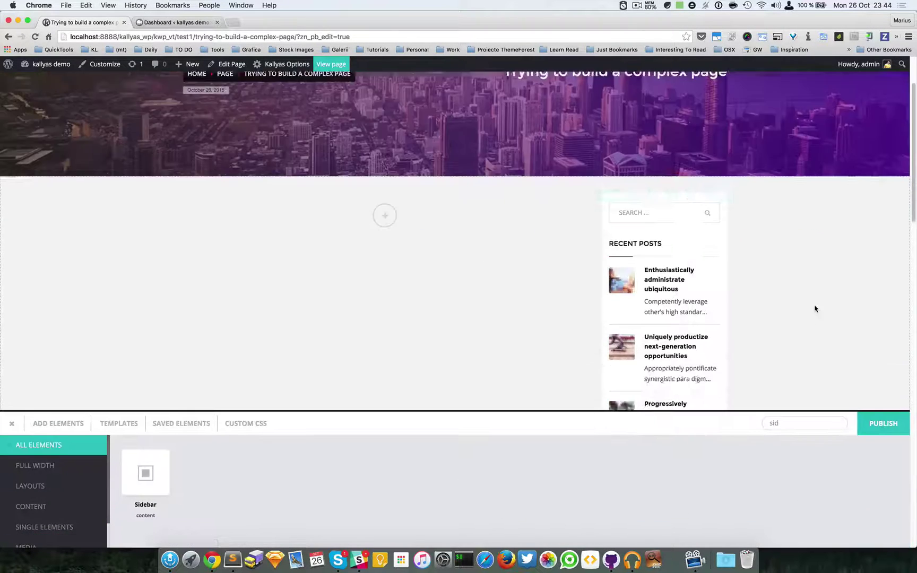
{"action": "scroll", "coordinate": [754, 267], "scroll_direction": "down", "scroll_amount": 5}
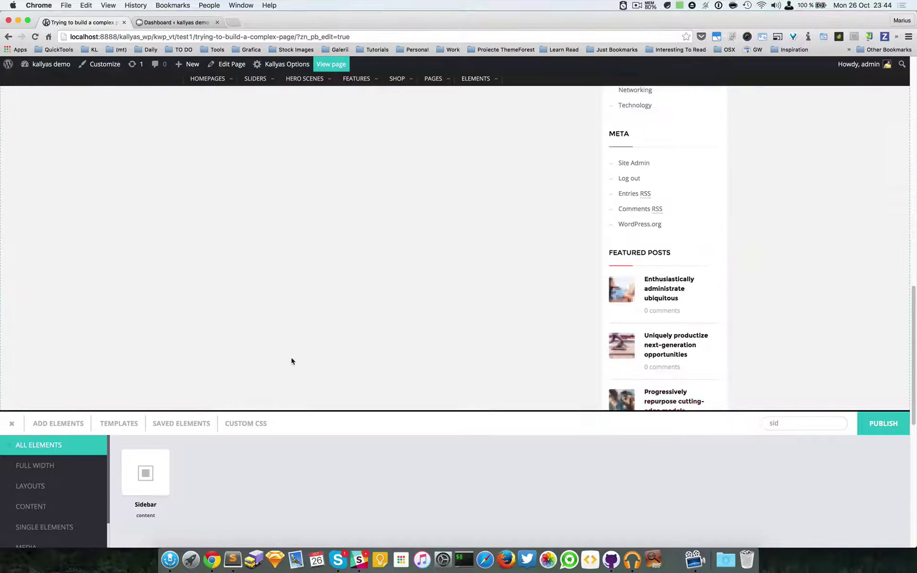
{"action": "scroll", "coordinate": [302, 360], "scroll_direction": "up", "scroll_amount": 15}
Drop a Call Out Banner into the left column, then delete it unconfigured.
{"action": "left_click", "coordinate": [383, 303]}
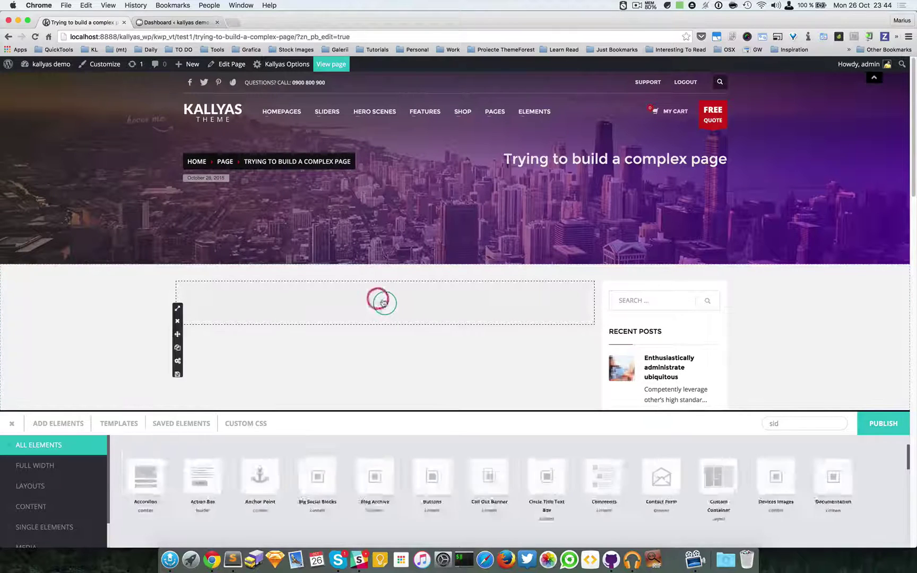
{"action": "left_click", "coordinate": [774, 424]}
{"action": "type", "text": "callout"}
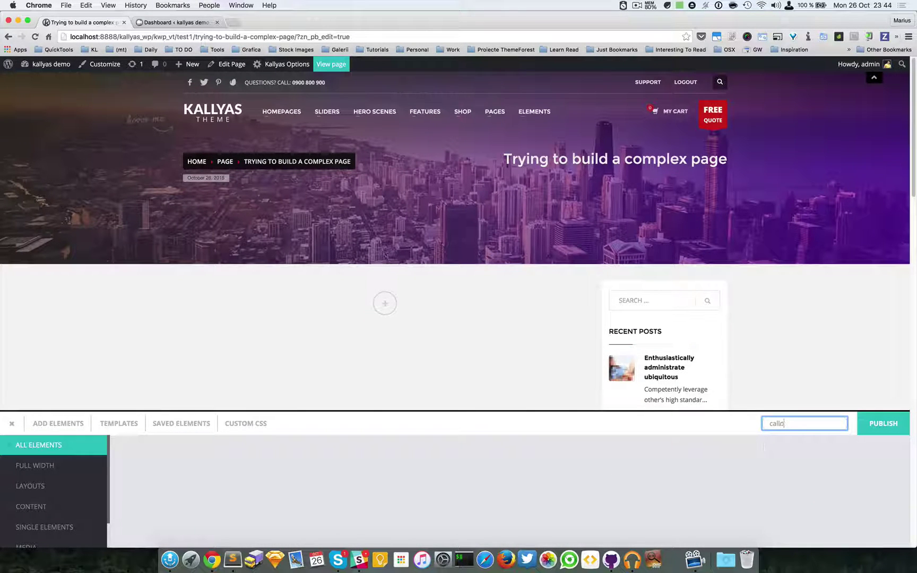
{"action": "left_click_drag", "start_coordinate": [149, 482], "coordinate": [401, 317]}
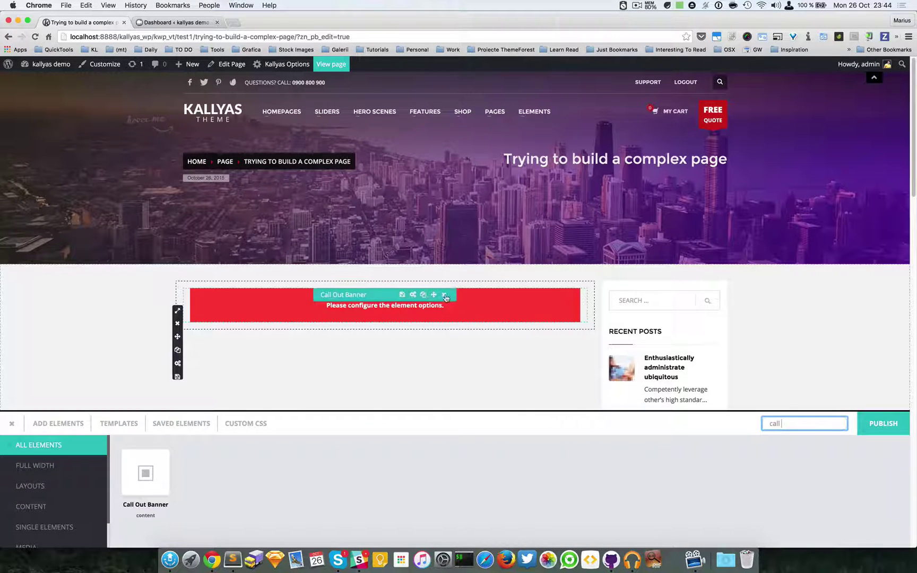
{"action": "left_click", "coordinate": [445, 296]}
{"action": "left_click", "coordinate": [389, 313]}
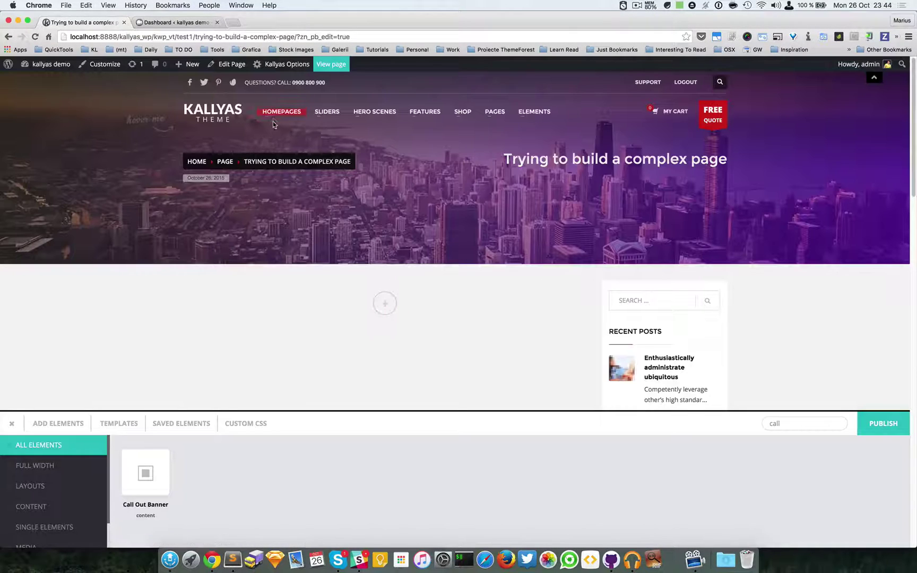
{"action": "mouse_move", "coordinate": [273, 123]}
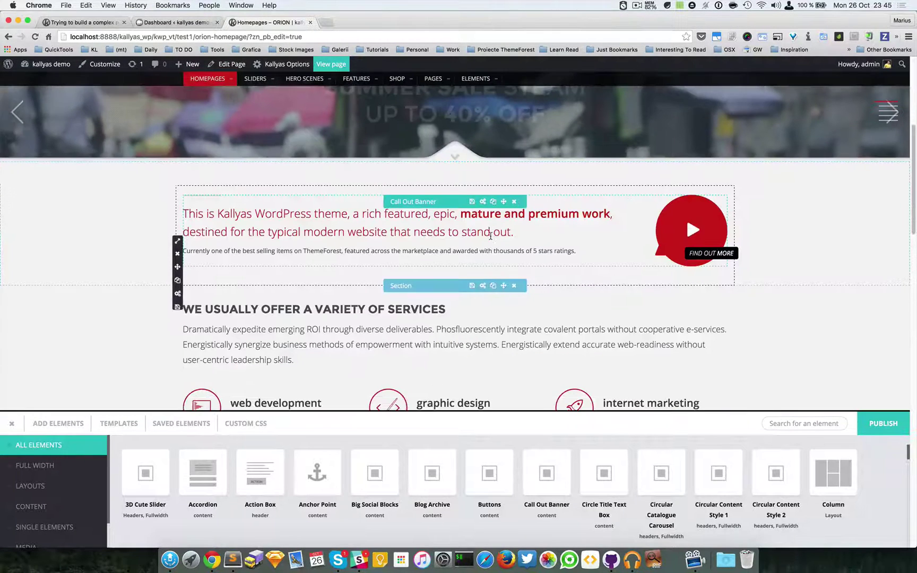
Save the Call Out Banner as a reusable element named 'callout banner 1'.
{"action": "left_click", "coordinate": [473, 202]}
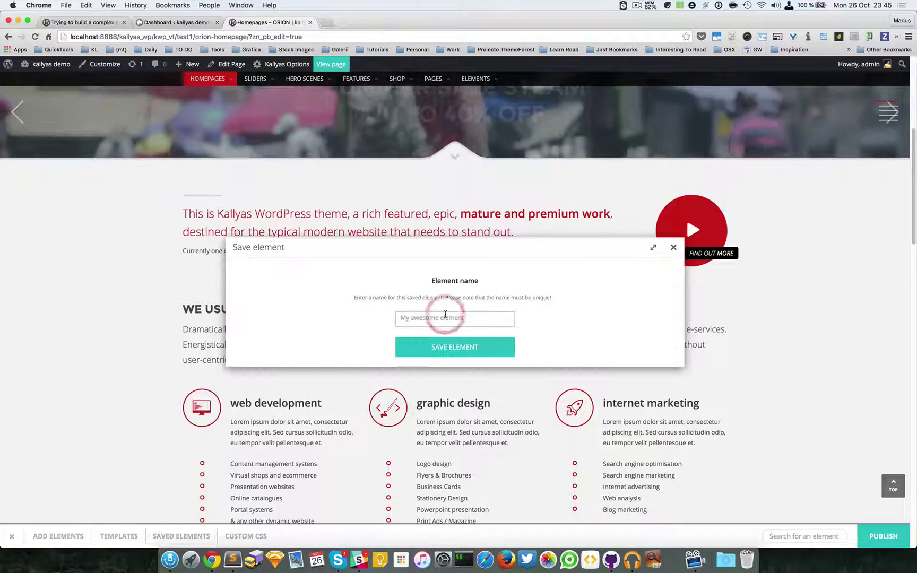
{"action": "left_click", "coordinate": [445, 314]}
{"action": "type", "text": "callout ba"}
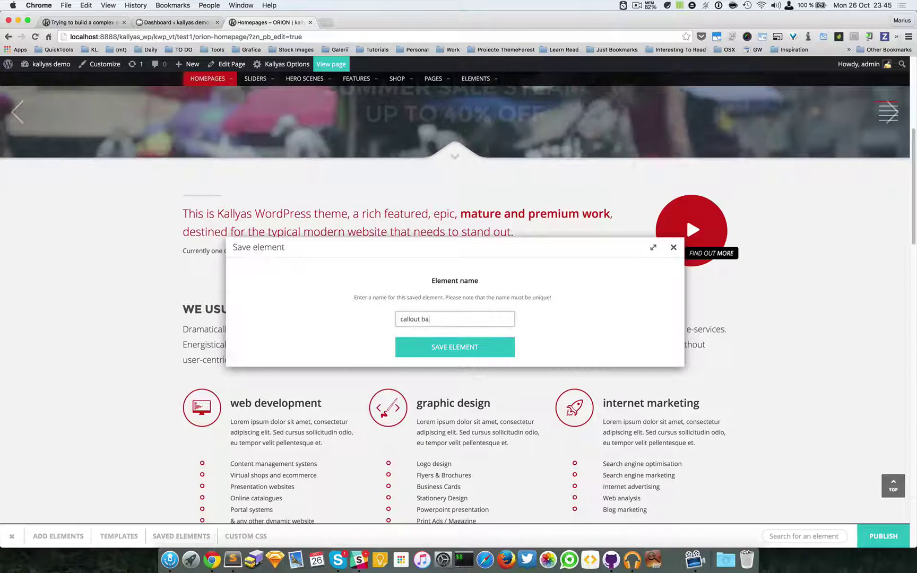
{"action": "type", "text": "nner 1"}
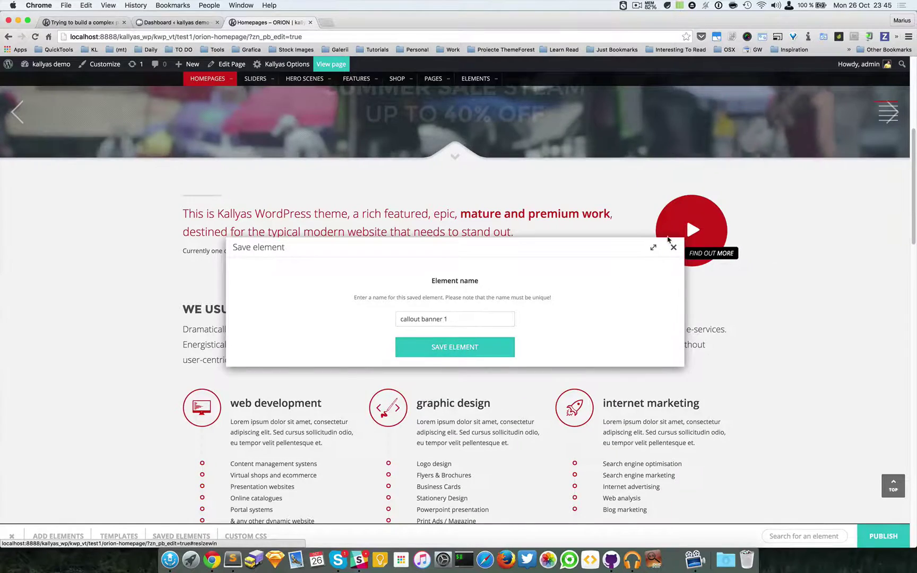
{"action": "key", "text": "Return"}
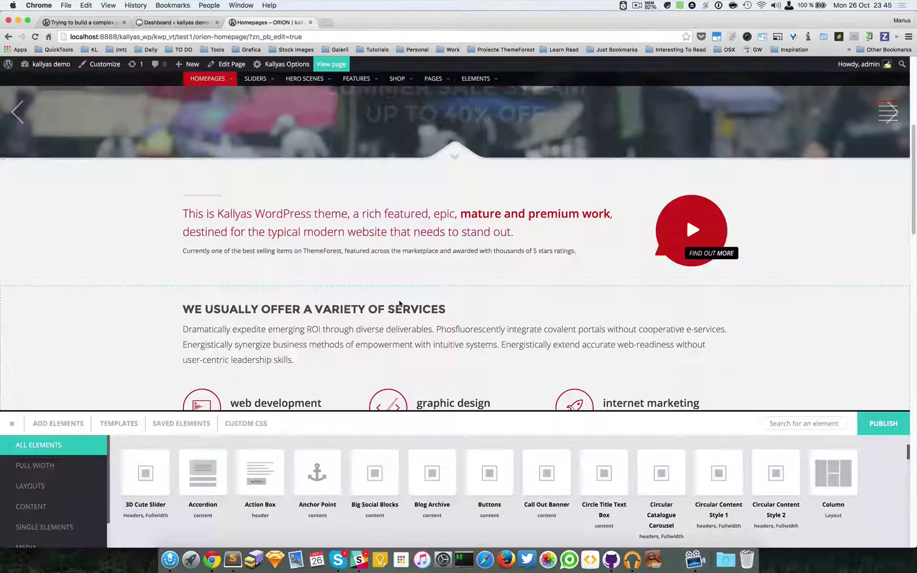
Save the services Title Element as a reusable element named 'title block'.
{"action": "mouse_move", "coordinate": [390, 340]}
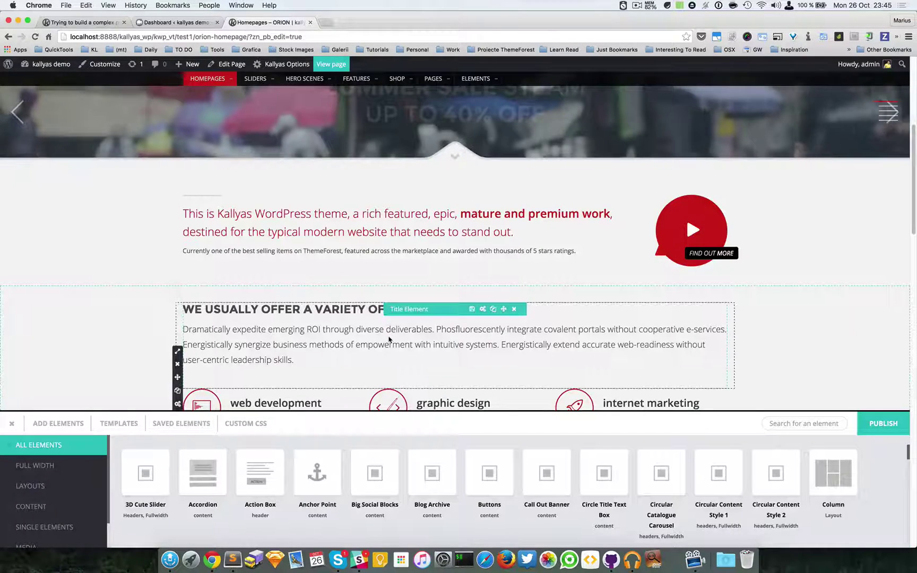
{"action": "left_click", "coordinate": [472, 310]}
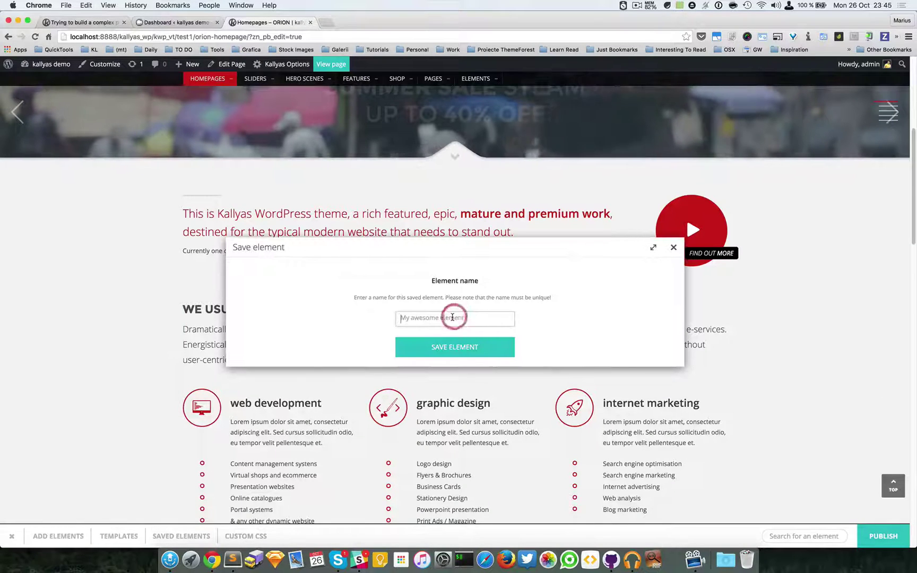
{"action": "type", "text": "title se"}
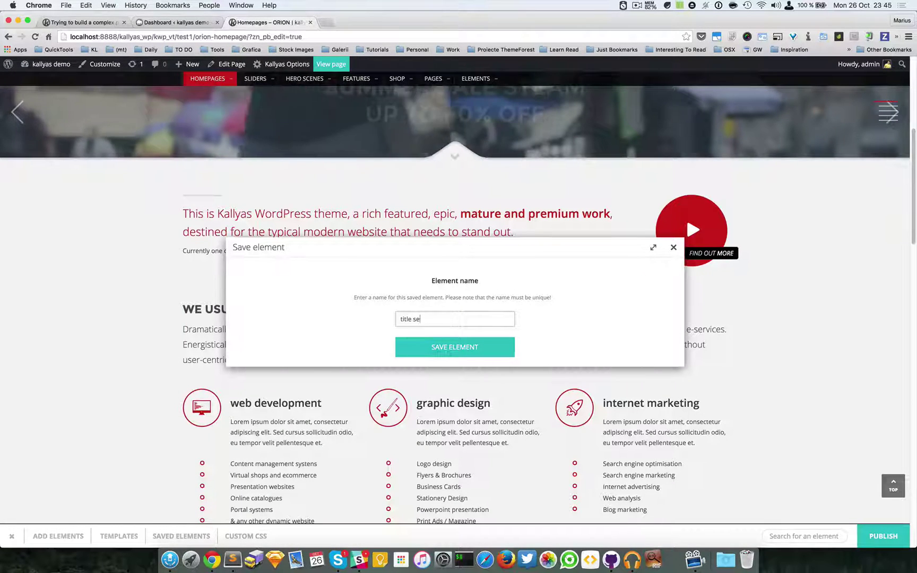
{"action": "key", "text": "BackSpace"}
{"action": "key", "text": "BackSpace"}
{"action": "type", "text": "block"}
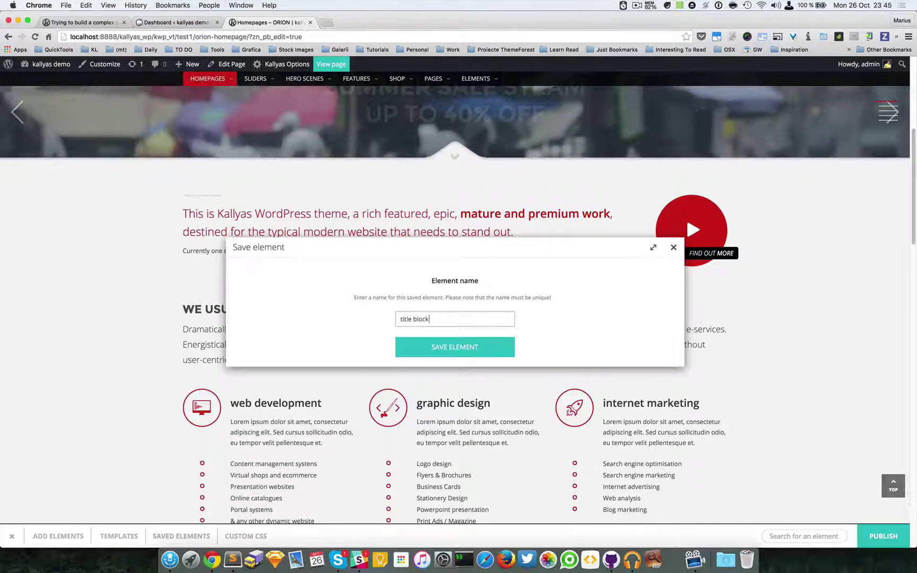
{"action": "left_click", "coordinate": [467, 348]}
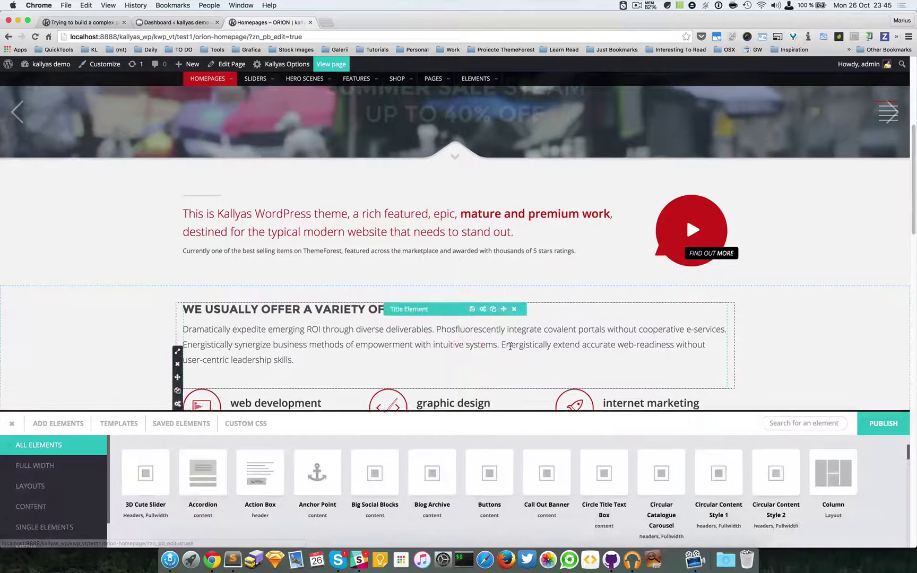
Save the web development Service Box as a reusable element named 'service element'.
{"action": "scroll", "coordinate": [510, 348], "scroll_direction": "down", "scroll_amount": 5}
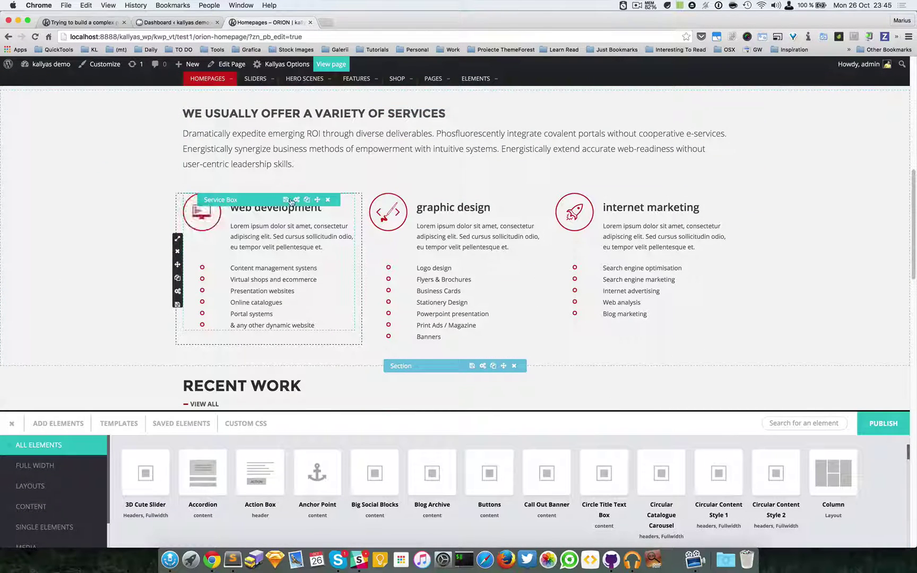
{"action": "left_click", "coordinate": [286, 200]}
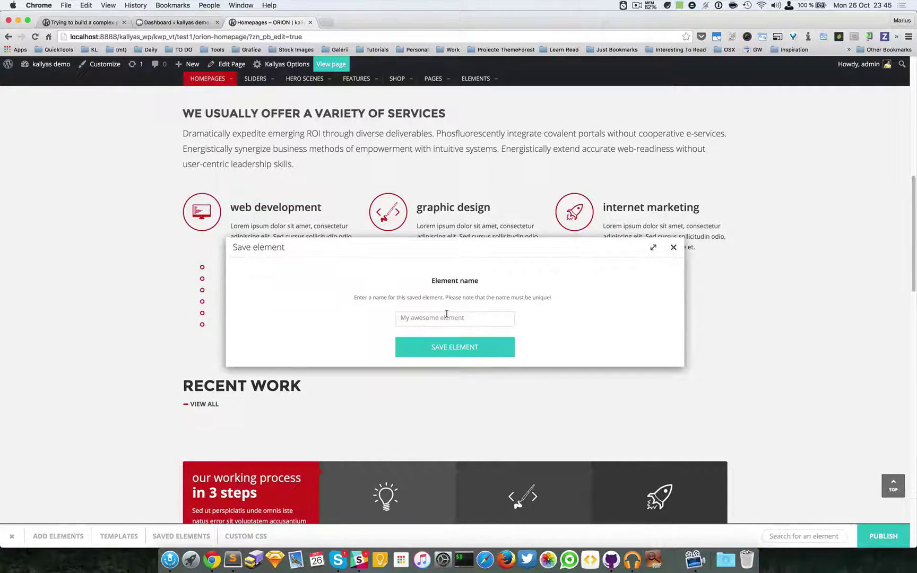
{"action": "type", "text": "we"}
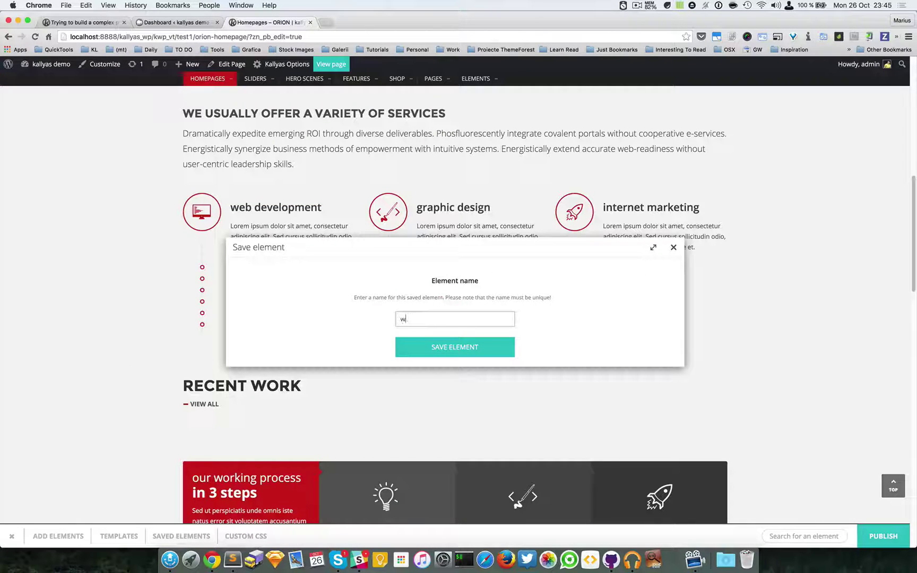
{"action": "key", "text": "BackSpace"}
{"action": "type", "text": "service element"}
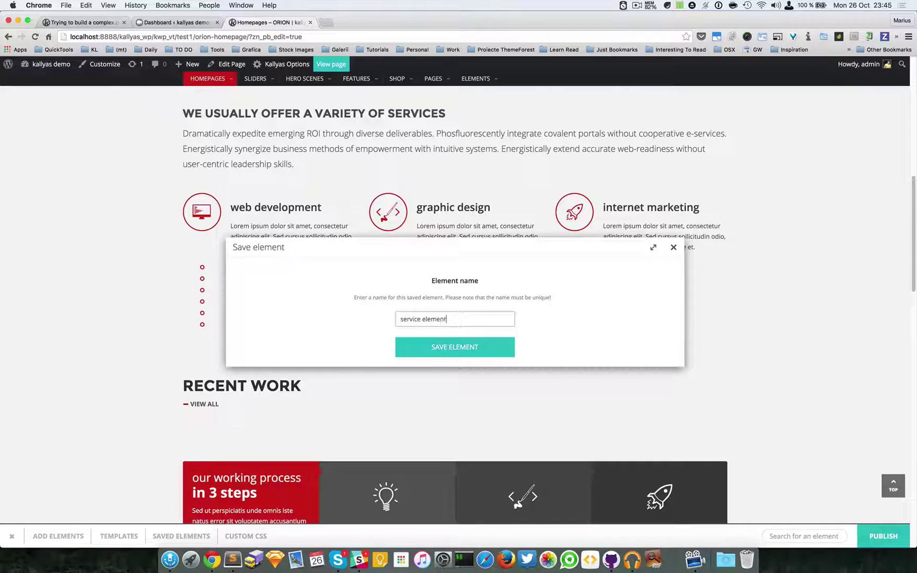
{"action": "left_click", "coordinate": [469, 348]}
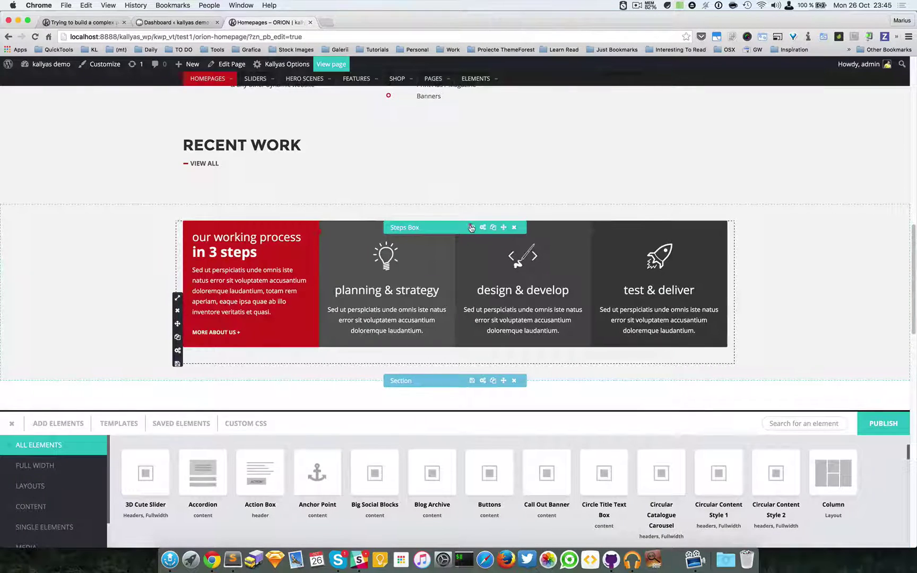
Save the 3-steps process Steps Box as a reusable element 'stepbox 1'.
{"action": "left_click", "coordinate": [471, 228]}
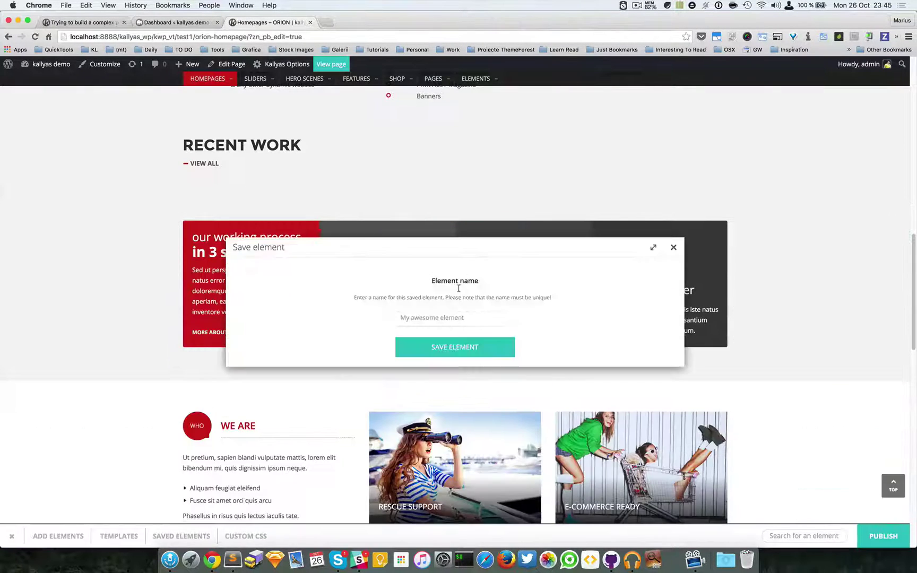
{"action": "left_click", "coordinate": [442, 317]}
{"action": "type", "text": "stepbox 1"}
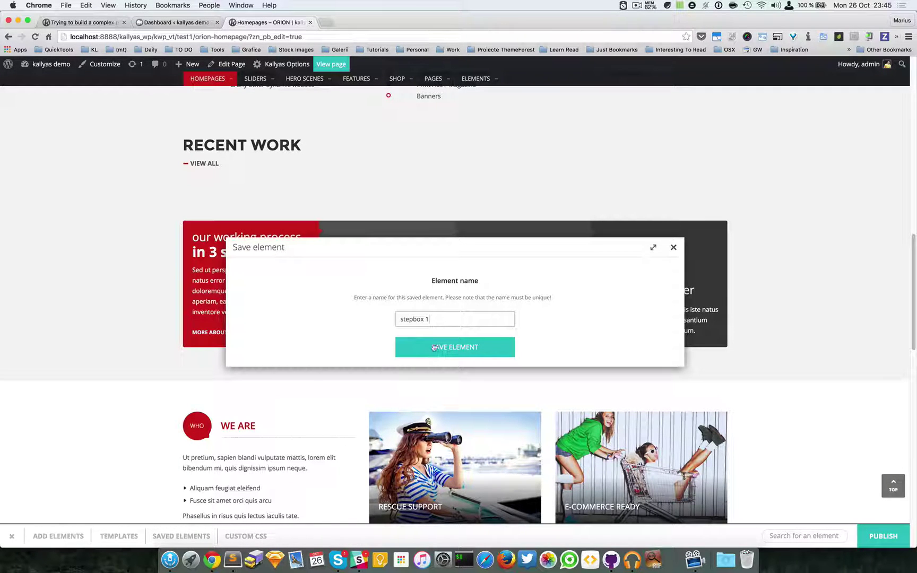
{"action": "left_click", "coordinate": [434, 347]}
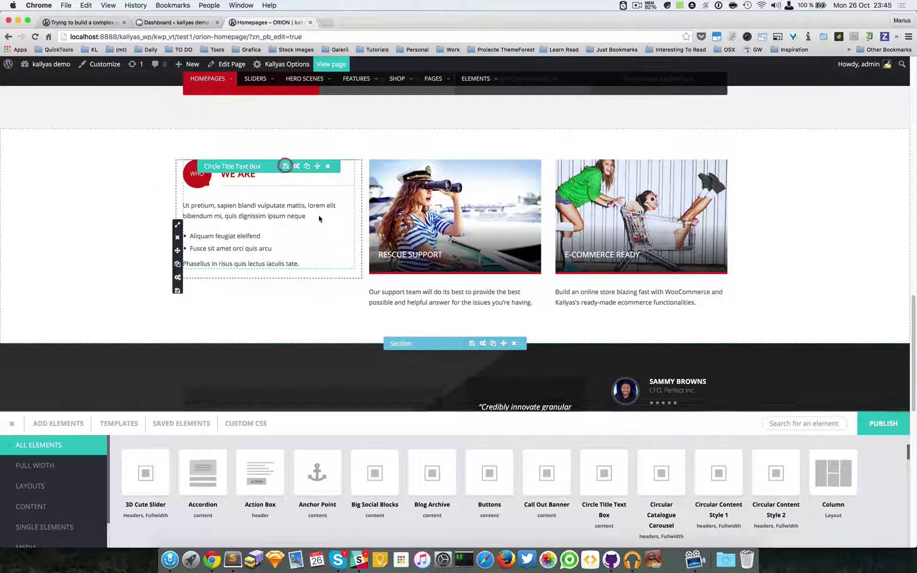
Save the WE ARE Circle Title Text Box as a reusable element.
{"action": "left_click", "coordinate": [285, 166]}
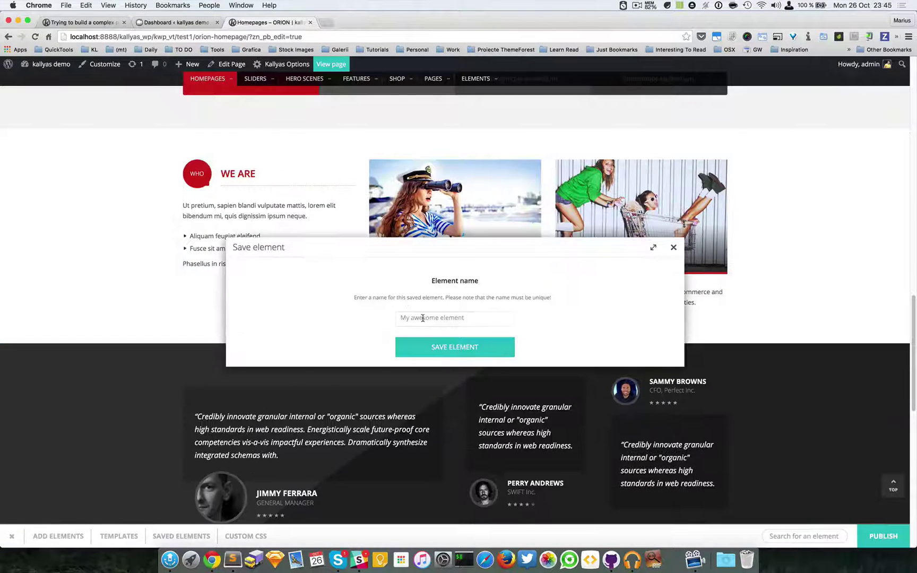
{"action": "left_click", "coordinate": [419, 317]}
{"action": "type", "text": "cle text box element"}
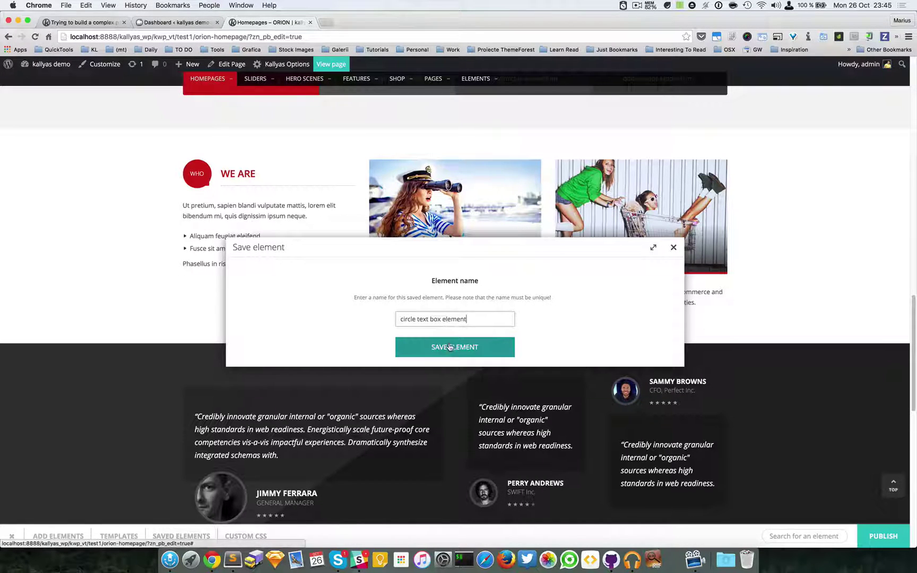
{"action": "left_click", "coordinate": [449, 347]}
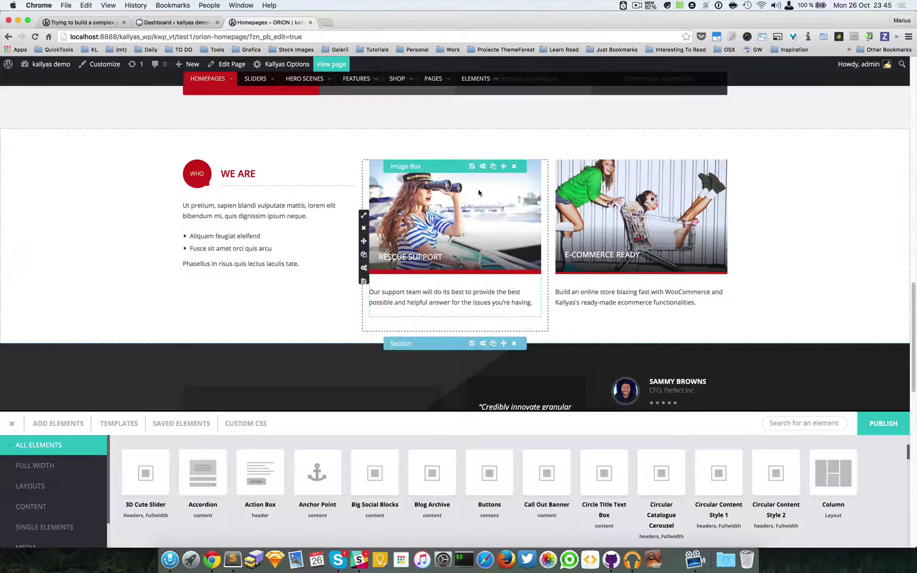
Save the Rescue Support Image Box as 'image box' and return to the complex page.
{"action": "left_click", "coordinate": [473, 168]}
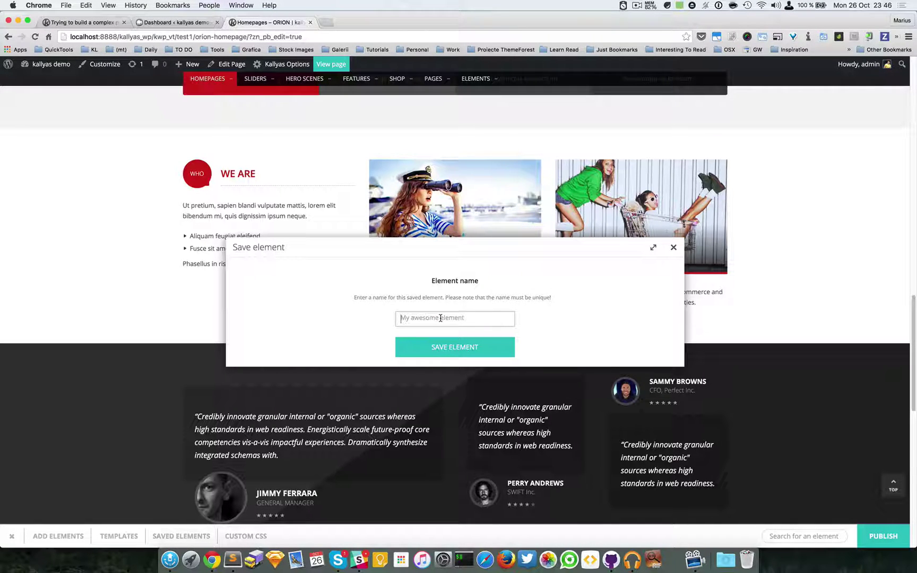
{"action": "type", "text": "l"}
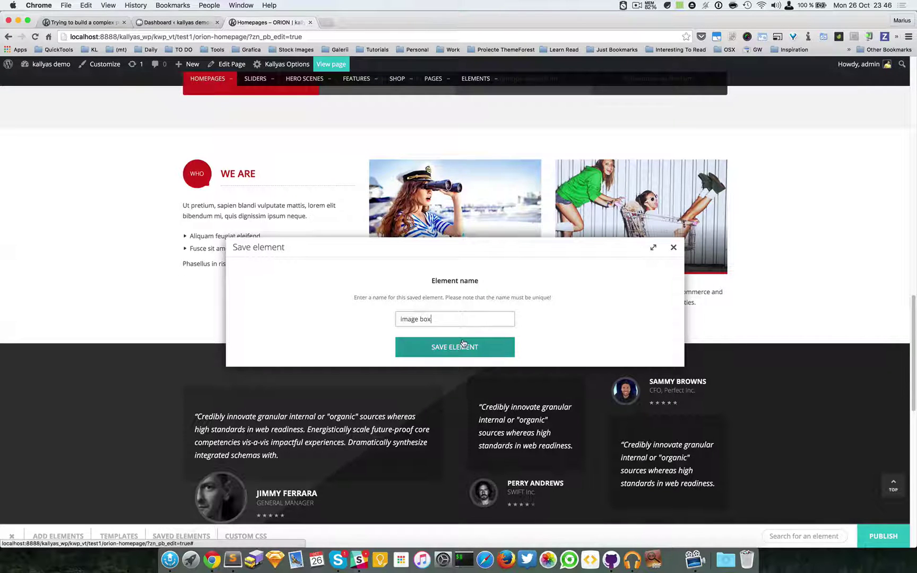
{"action": "left_click", "coordinate": [462, 341]}
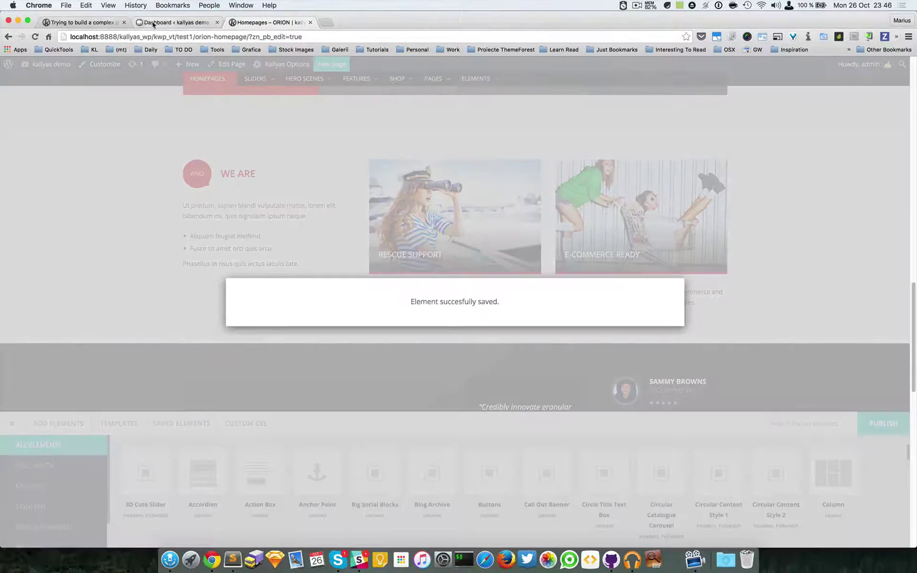
{"action": "left_click", "coordinate": [108, 22]}
Publish the complex page, then reload the browser page and confirm the reload.
{"action": "scroll", "coordinate": [466, 255], "scroll_direction": "down", "scroll_amount": 1}
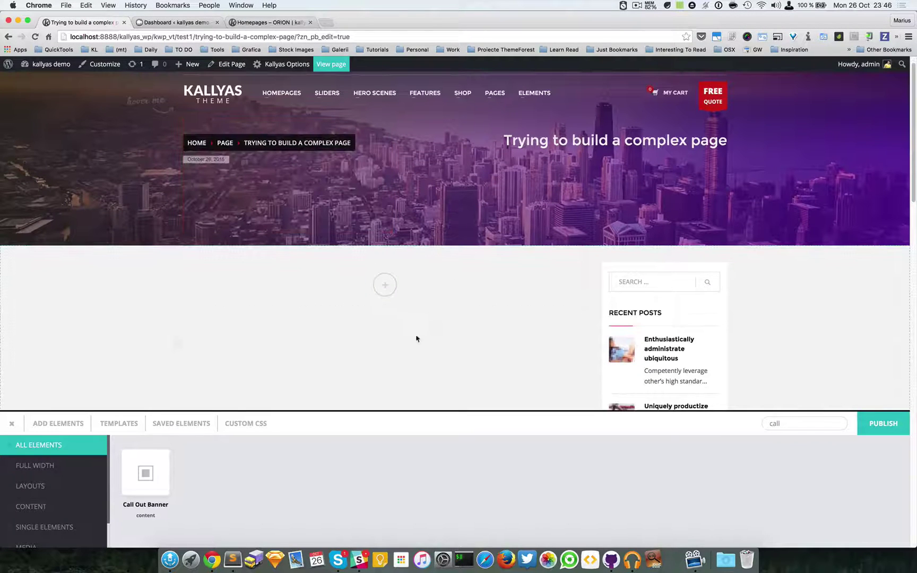
{"action": "left_click", "coordinate": [399, 286]}
{"action": "left_click", "coordinate": [883, 420]}
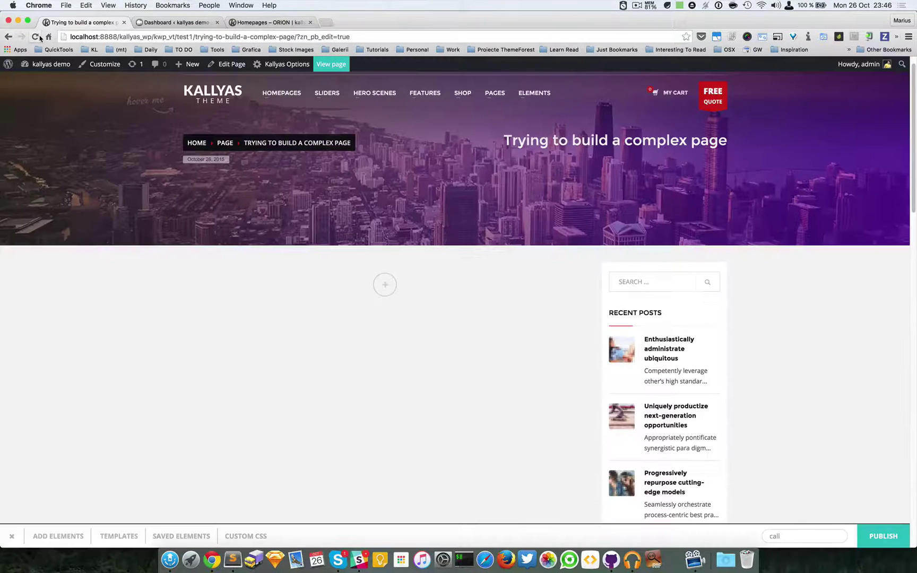
{"action": "left_click", "coordinate": [35, 36]}
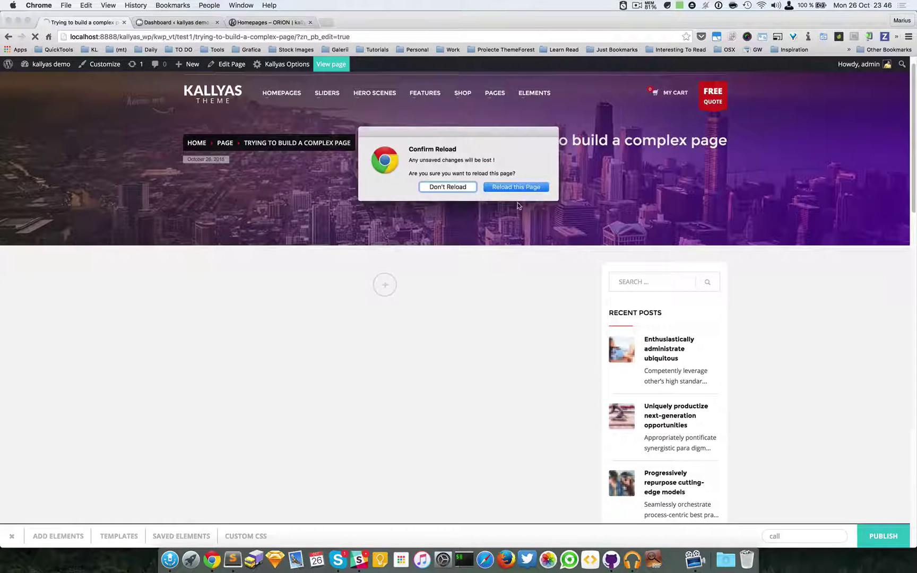
{"action": "left_click", "coordinate": [516, 188]}
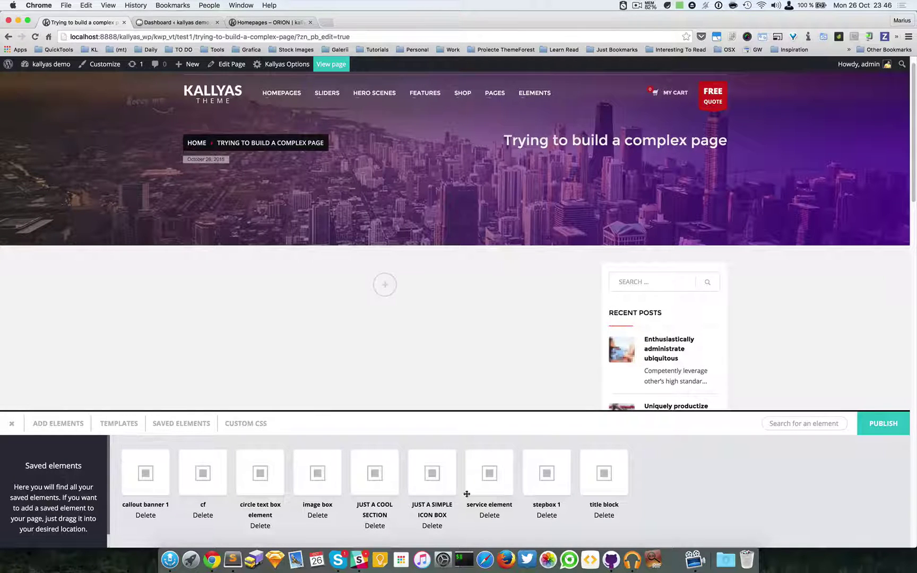
Drop saved 'callout banner 1' into the empty section and set its column to 6/12.
{"action": "scroll", "coordinate": [769, 308], "scroll_direction": "down", "scroll_amount": 2}
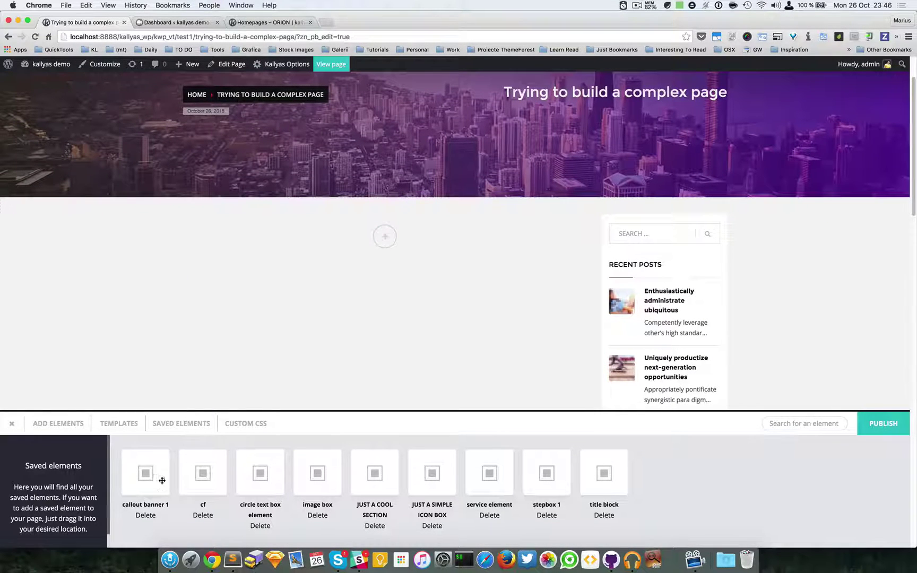
{"action": "left_click_drag", "start_coordinate": [178, 467], "coordinate": [330, 257]}
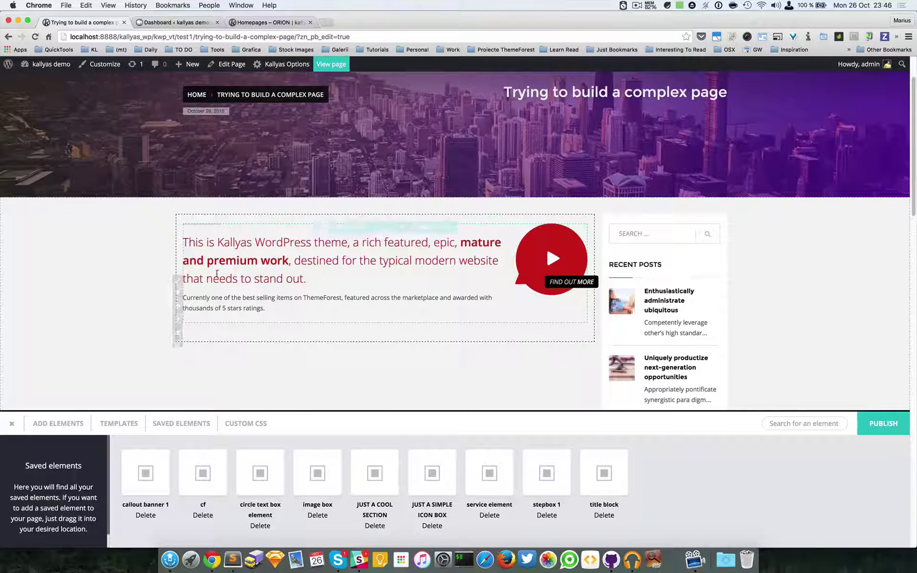
{"action": "scroll", "coordinate": [434, 266], "scroll_direction": "down", "scroll_amount": 2}
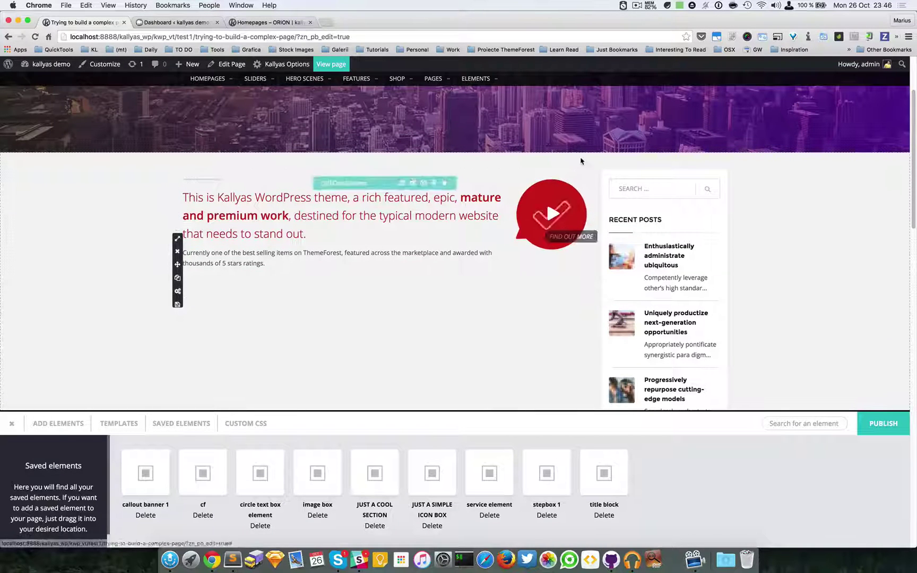
{"action": "mouse_move", "coordinate": [179, 241]}
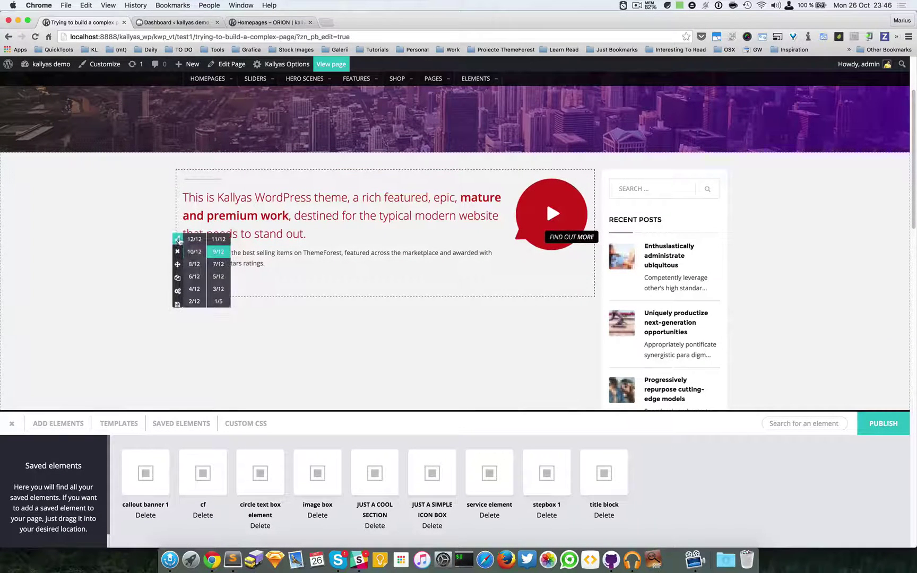
{"action": "left_click", "coordinate": [194, 277]}
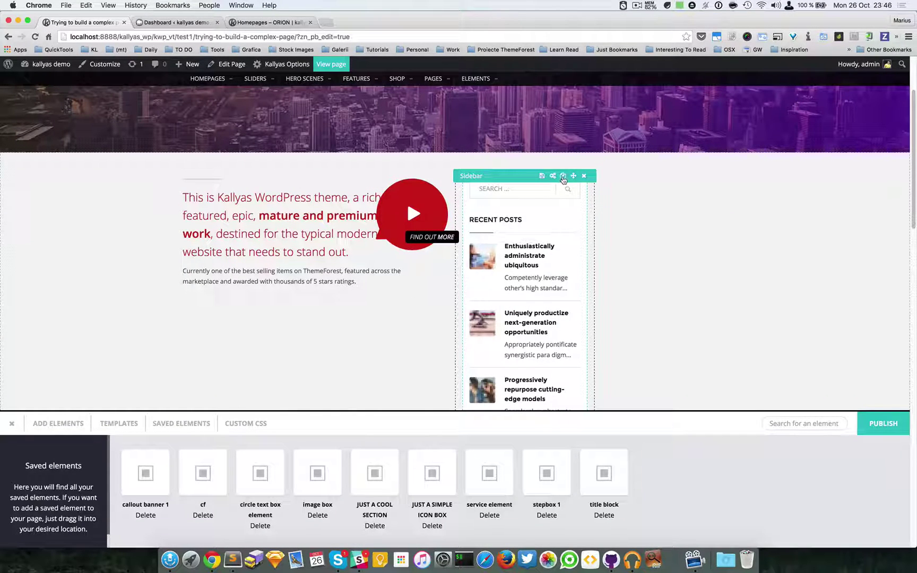
Clone the sidebar column, then delete the duplicate sidebar.
{"action": "scroll", "coordinate": [588, 217], "scroll_direction": "down", "scroll_amount": 7}
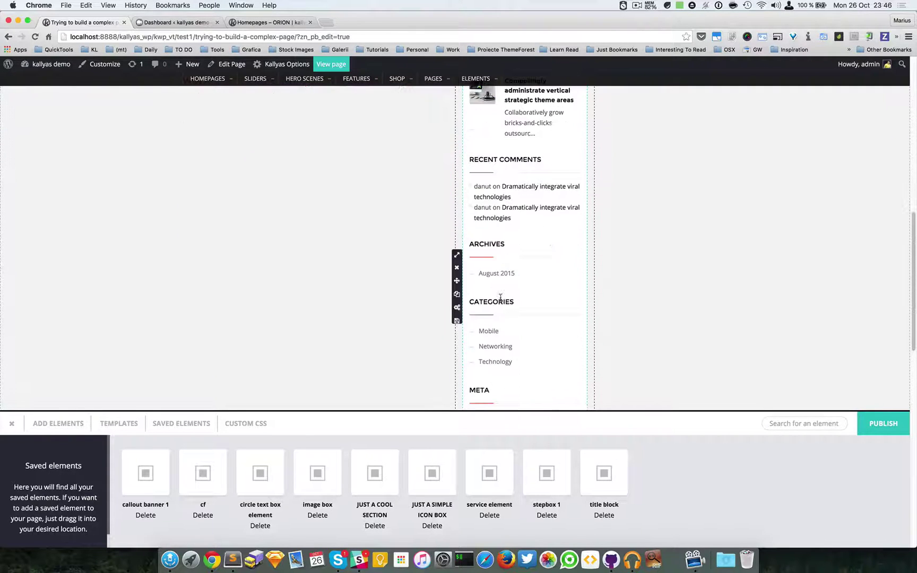
{"action": "left_click", "coordinate": [456, 293]}
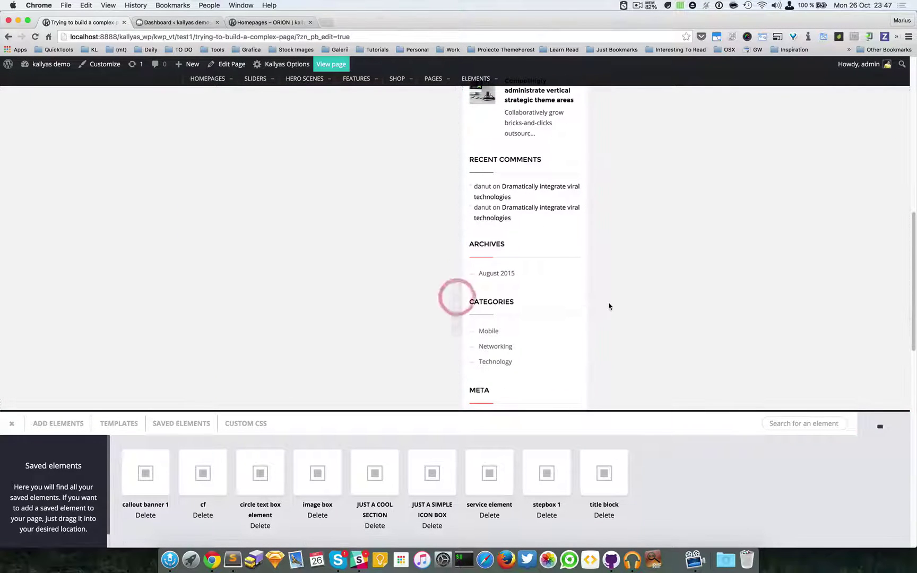
{"action": "scroll", "coordinate": [610, 310], "scroll_direction": "up", "scroll_amount": 8}
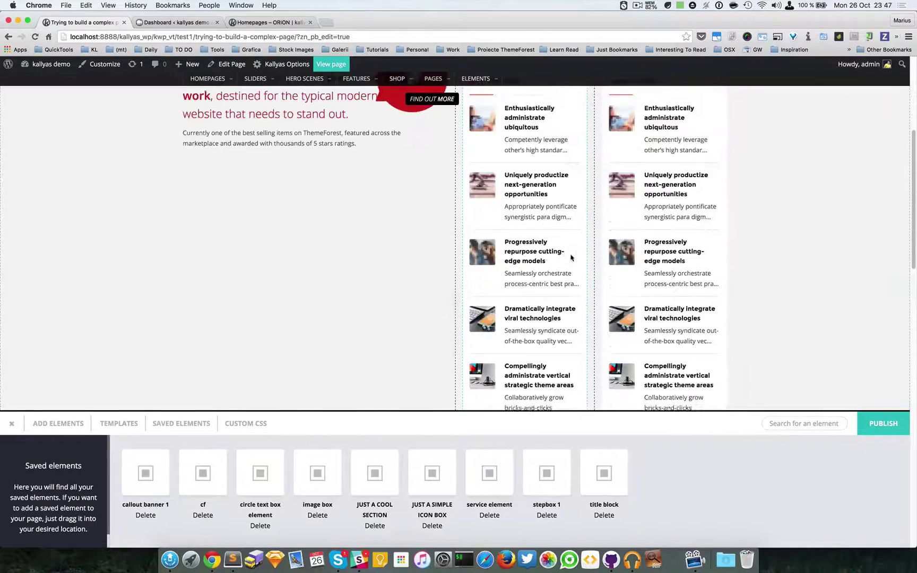
{"action": "left_click", "coordinate": [584, 291]}
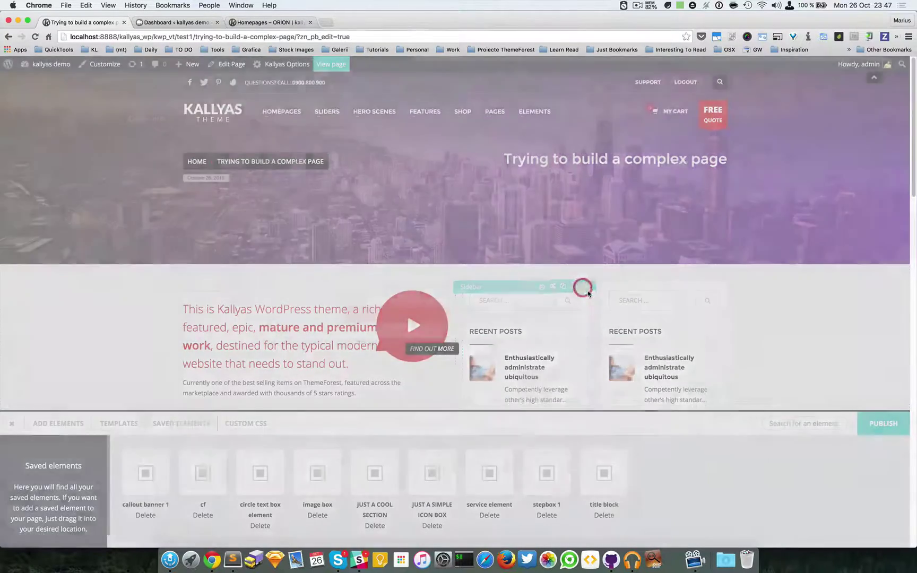
{"action": "left_click", "coordinate": [425, 318]}
Place the saved WHO WE ARE circle text box beside the callout banner.
{"action": "scroll", "coordinate": [639, 309], "scroll_direction": "down", "scroll_amount": 3}
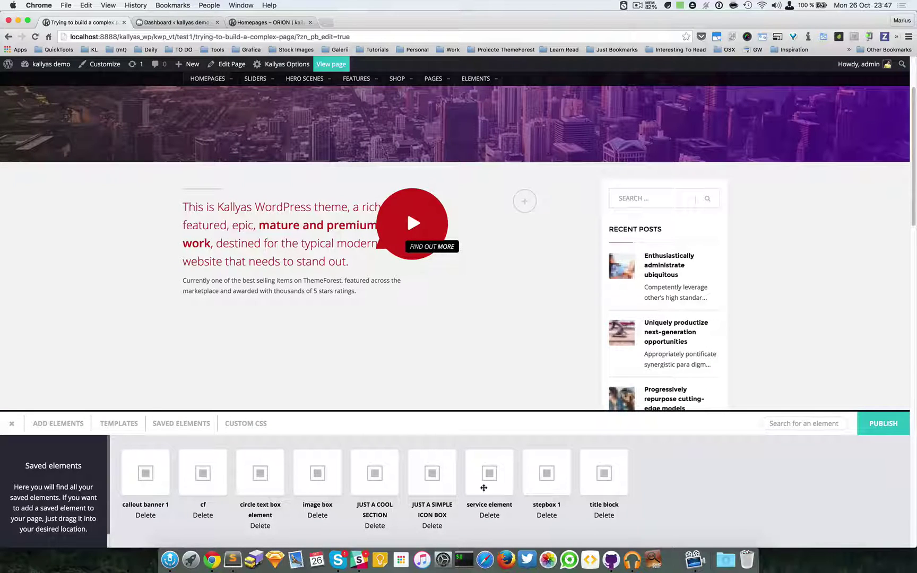
{"action": "left_click_drag", "start_coordinate": [289, 486], "coordinate": [538, 219]}
{"action": "scroll", "coordinate": [530, 222], "scroll_direction": "down", "scroll_amount": 1}
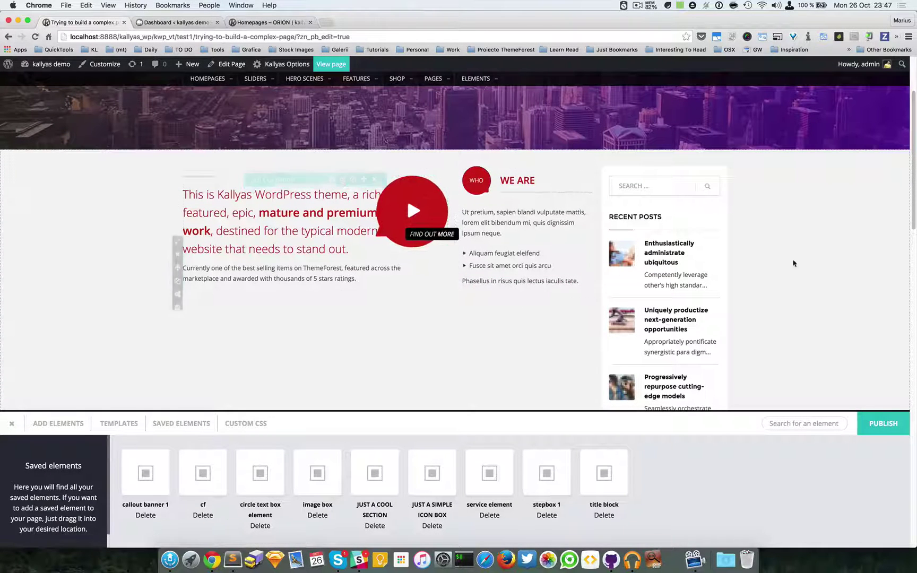
{"action": "scroll", "coordinate": [676, 248], "scroll_direction": "down", "scroll_amount": 2}
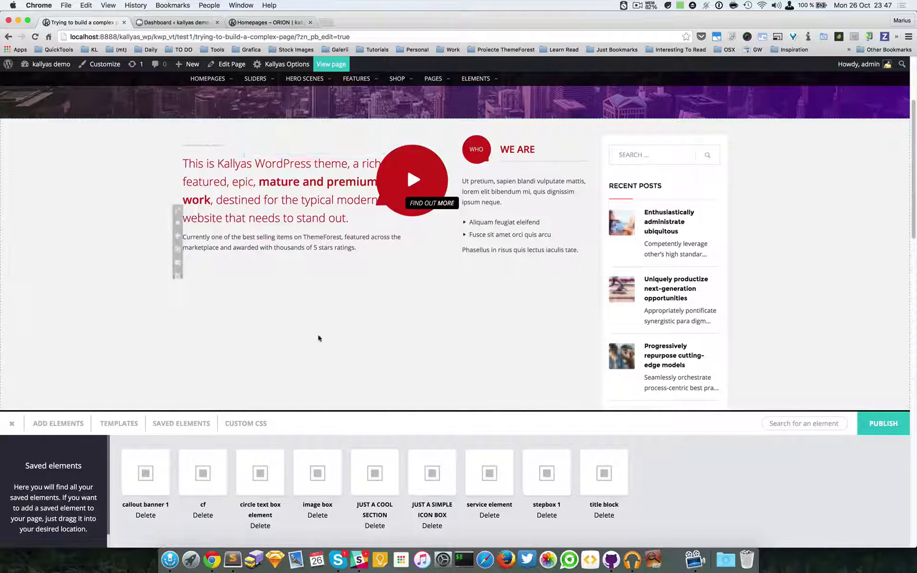
{"action": "scroll", "coordinate": [440, 354], "scroll_direction": "down", "scroll_amount": 15}
{"action": "scroll", "coordinate": [413, 254], "scroll_direction": "up", "scroll_amount": 15}
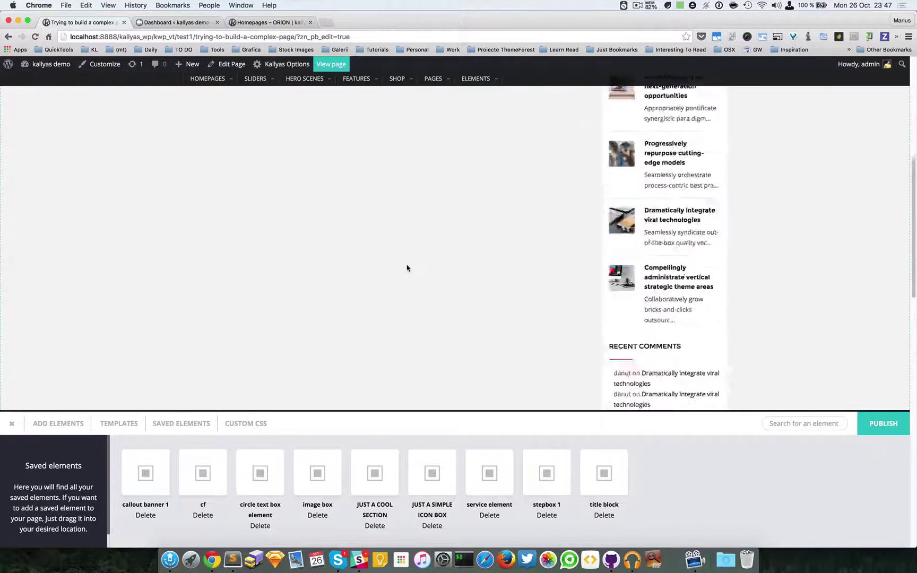
{"action": "scroll", "coordinate": [415, 276], "scroll_direction": "down", "scroll_amount": 1}
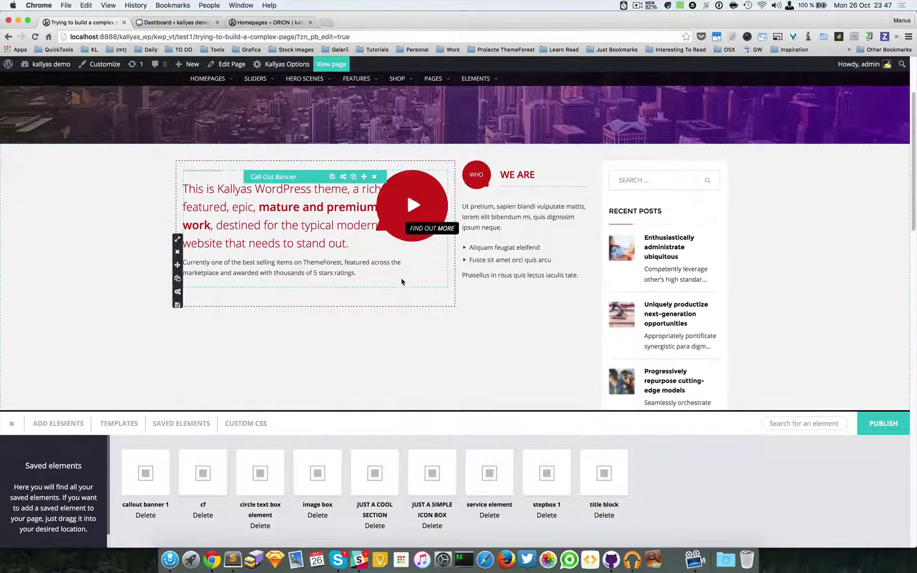
{"action": "scroll", "coordinate": [402, 282], "scroll_direction": "down", "scroll_amount": 1}
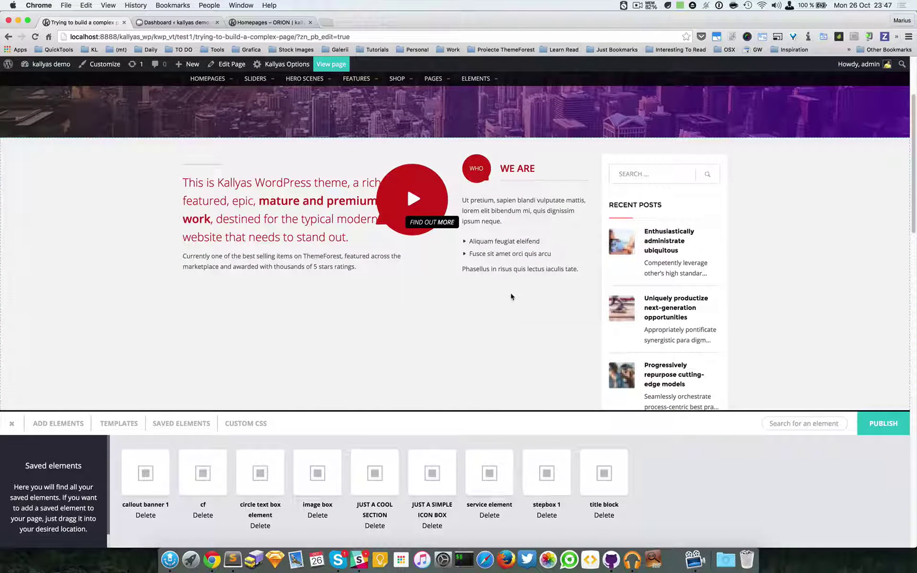
Search elements for 'colu' and drag a new Column section onto the page bottom.
{"action": "left_click", "coordinate": [841, 426]}
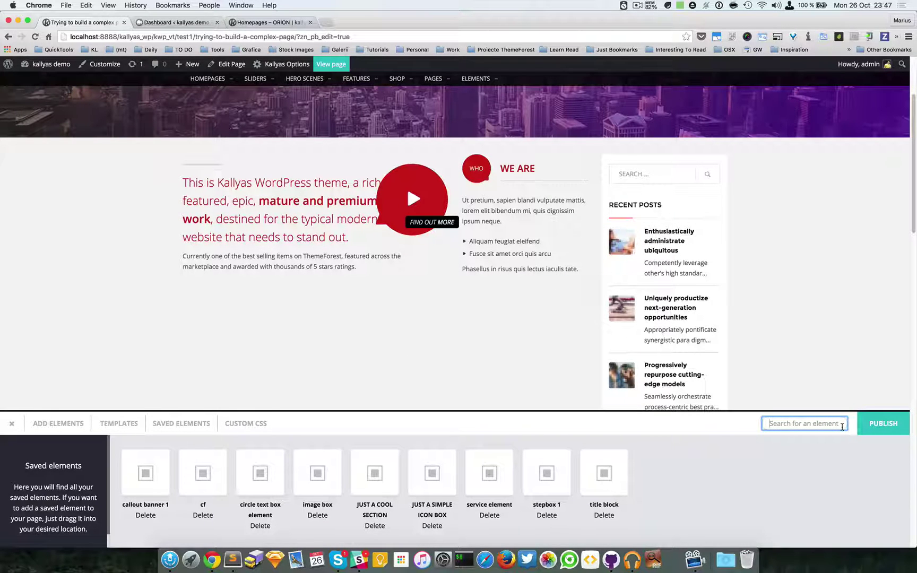
{"action": "type", "text": "colu"}
{"action": "left_click", "coordinate": [53, 423]}
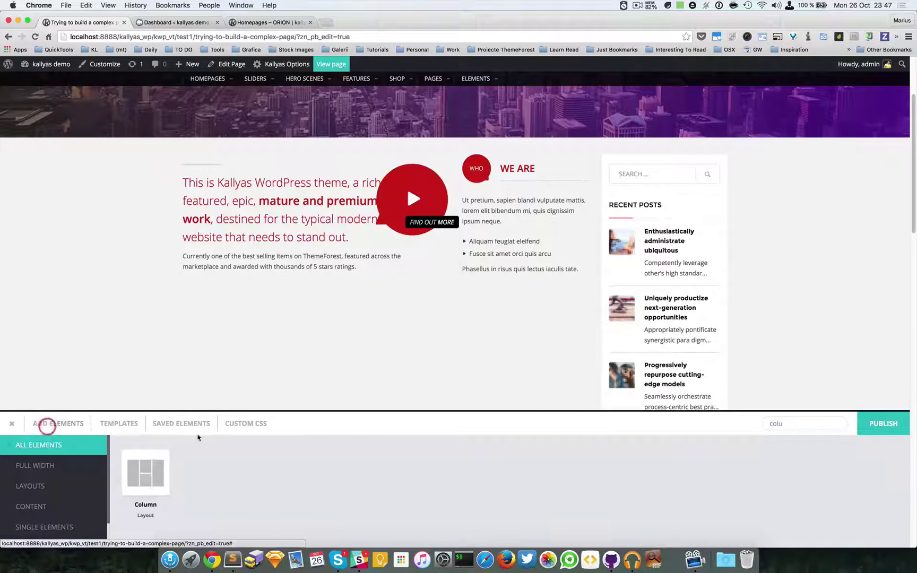
{"action": "mouse_move", "coordinate": [145, 472]}
{"action": "left_mouse_down"}
{"action": "mouse_move", "coordinate": [440, 311]}
{"action": "mouse_move", "coordinate": [454, 263]}
{"action": "mouse_move", "coordinate": [325, 162]}
{"action": "mouse_move", "coordinate": [327, 375]}
{"action": "mouse_move", "coordinate": [311, 436]}
{"action": "mouse_move", "coordinate": [301, 432]}
{"action": "mouse_move", "coordinate": [528, 432]}
{"action": "mouse_move", "coordinate": [343, 456]}
{"action": "mouse_move", "coordinate": [344, 419]}
{"action": "mouse_move", "coordinate": [448, 390]}
{"action": "mouse_move", "coordinate": [450, 411]}
{"action": "mouse_move", "coordinate": [492, 319]}
{"action": "mouse_move", "coordinate": [514, 371]}
{"action": "mouse_move", "coordinate": [681, 348]}
{"action": "mouse_move", "coordinate": [643, 374]}
{"action": "mouse_move", "coordinate": [225, 369]}
{"action": "mouse_move", "coordinate": [459, 369]}
{"action": "mouse_move", "coordinate": [378, 372]}
{"action": "mouse_move", "coordinate": [292, 356]}
{"action": "mouse_move", "coordinate": [315, 370]}
{"action": "left_mouse_up"}
{"action": "scroll", "coordinate": [448, 390], "scroll_direction": "down", "scroll_amount": 10}
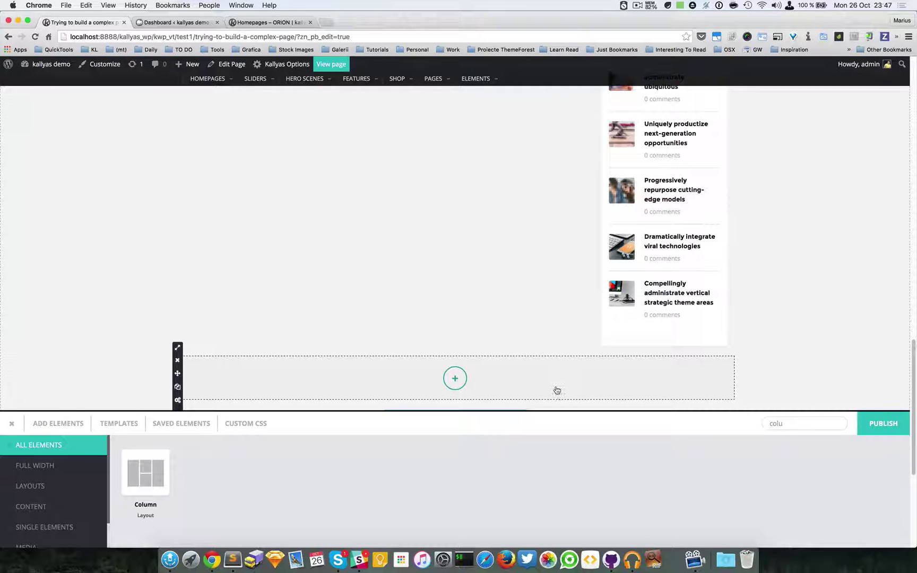
{"action": "scroll", "coordinate": [557, 389], "scroll_direction": "down", "scroll_amount": 5}
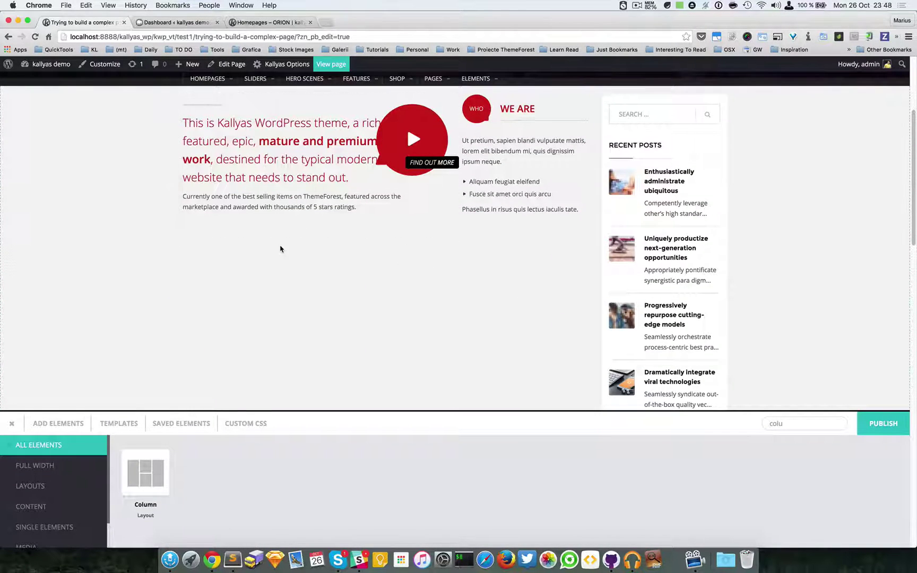
{"action": "scroll", "coordinate": [407, 282], "scroll_direction": "up", "scroll_amount": 2}
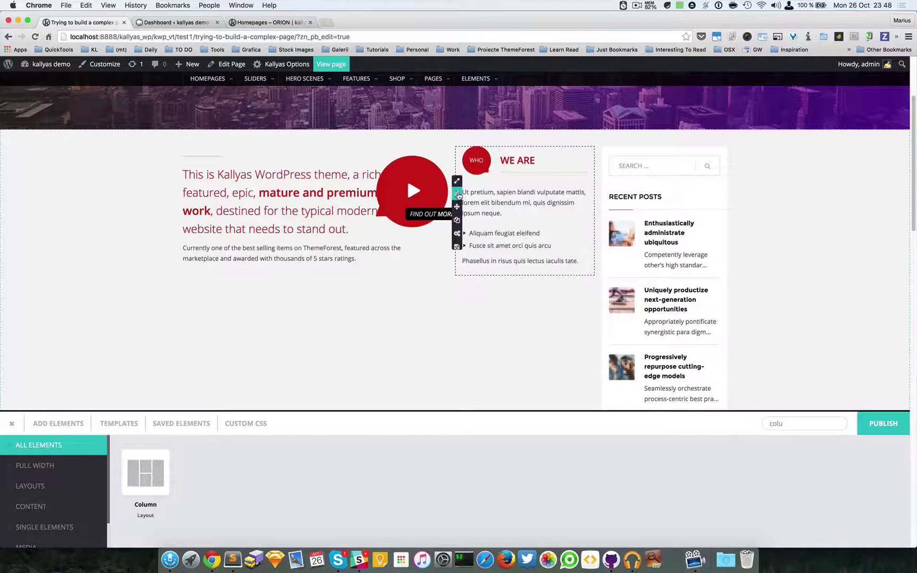
Delete the WHO WE ARE circle text box and widen its column to 9/12.
{"action": "left_click", "coordinate": [459, 196]}
{"action": "left_click", "coordinate": [420, 315]}
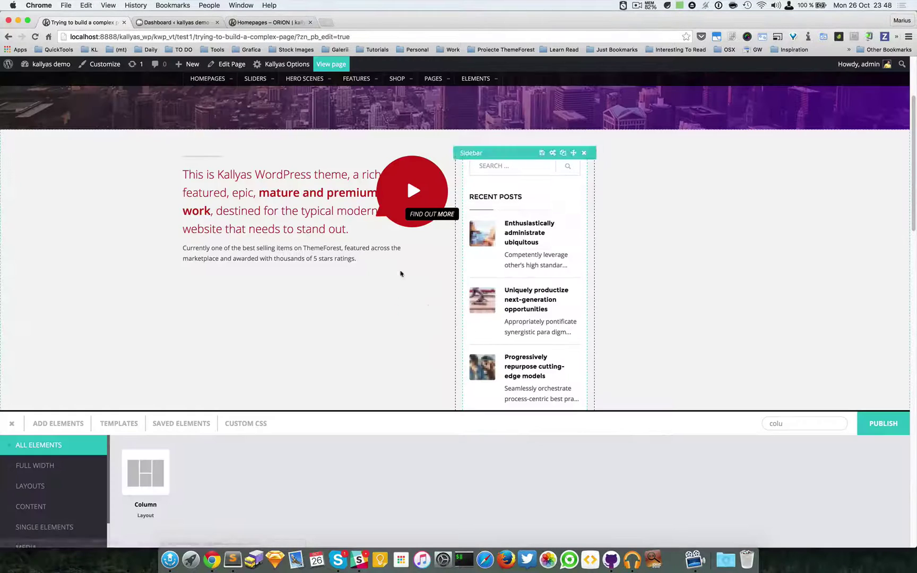
{"action": "left_click", "coordinate": [177, 225]}
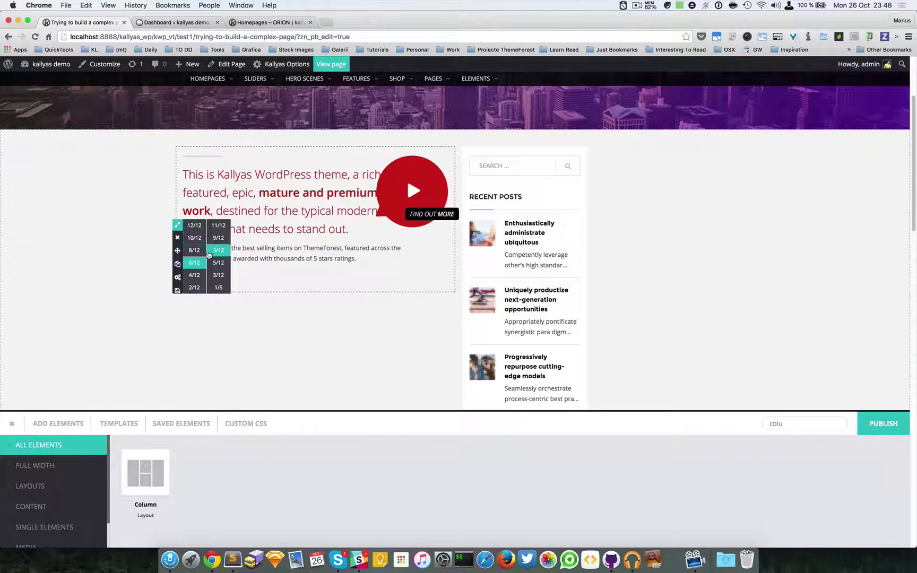
{"action": "left_click", "coordinate": [218, 237]}
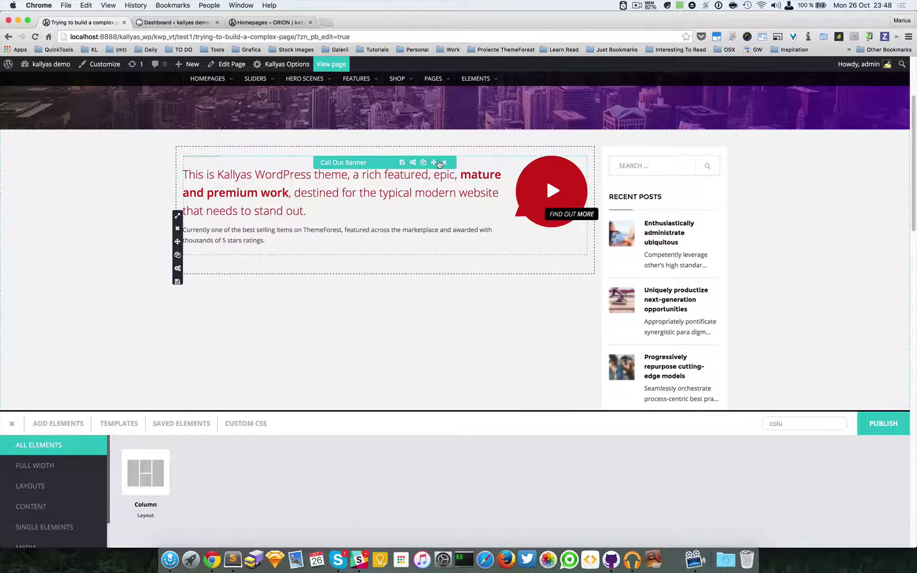
Delete the Call Out Banner and clear the element search field.
{"action": "left_click", "coordinate": [445, 162]}
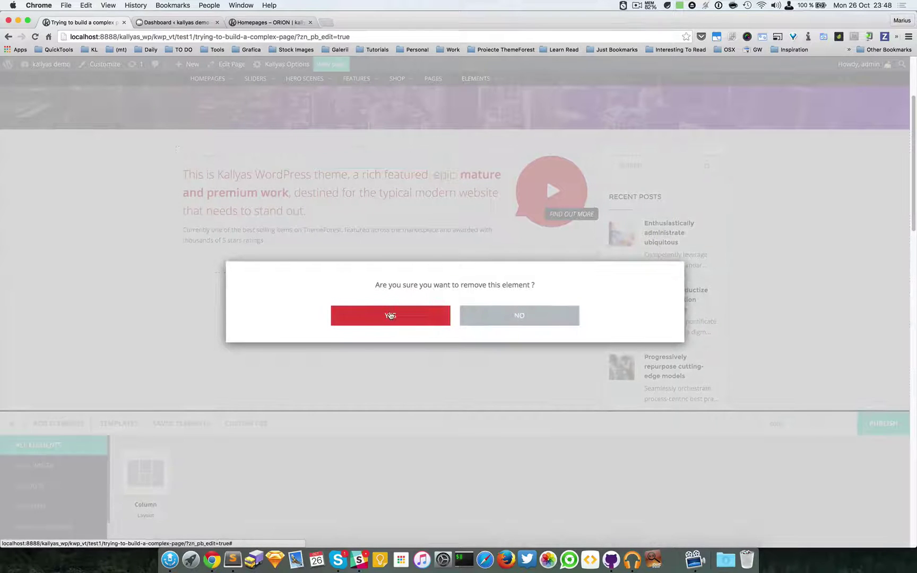
{"action": "left_click", "coordinate": [390, 315]}
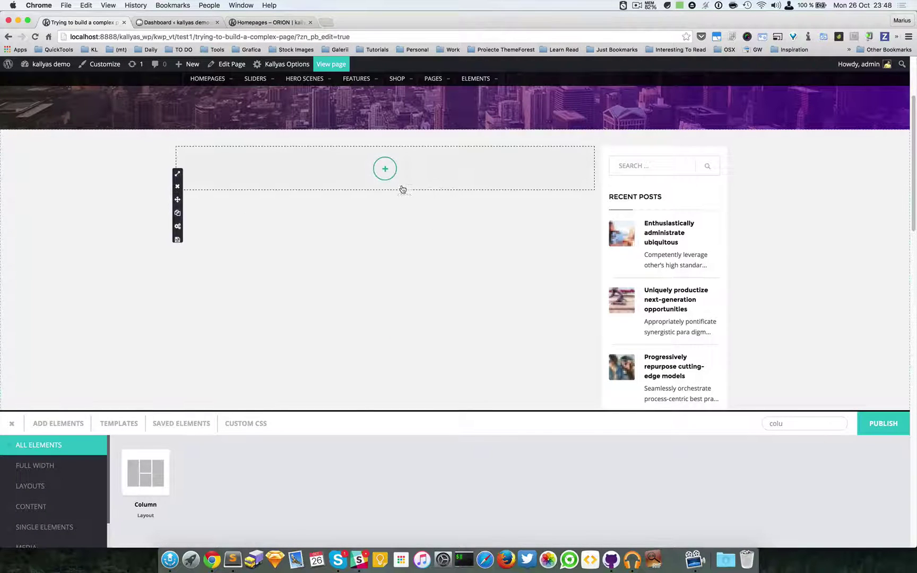
{"action": "double_click", "coordinate": [776, 423]}
{"action": "key", "text": "BackSpace"}
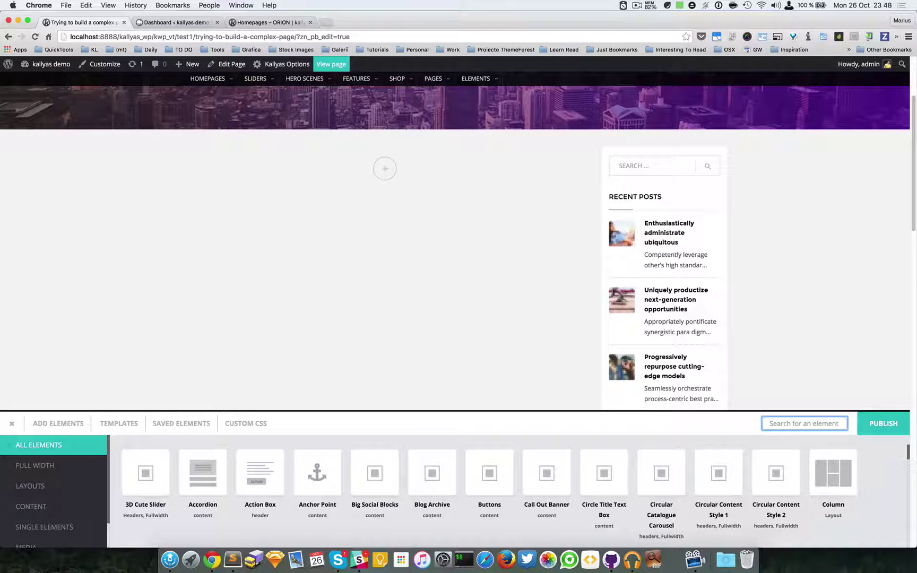
Search 'custom co', drop a Custom Container into the empty column, and show saved elements.
{"action": "type", "text": "stom co"}
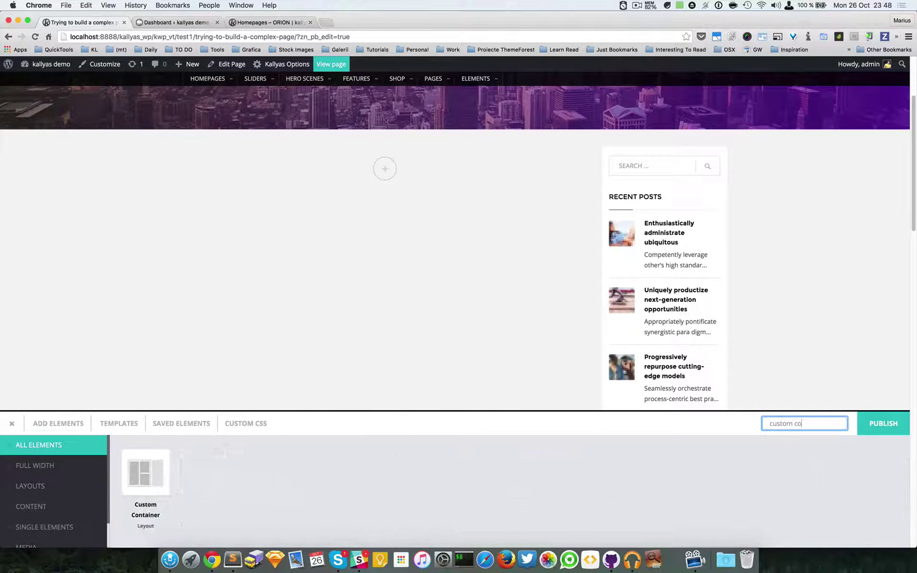
{"action": "left_click_drag", "start_coordinate": [143, 489], "coordinate": [366, 218]}
{"action": "key", "text": "super+a"}
{"action": "left_click", "coordinate": [181, 423]}
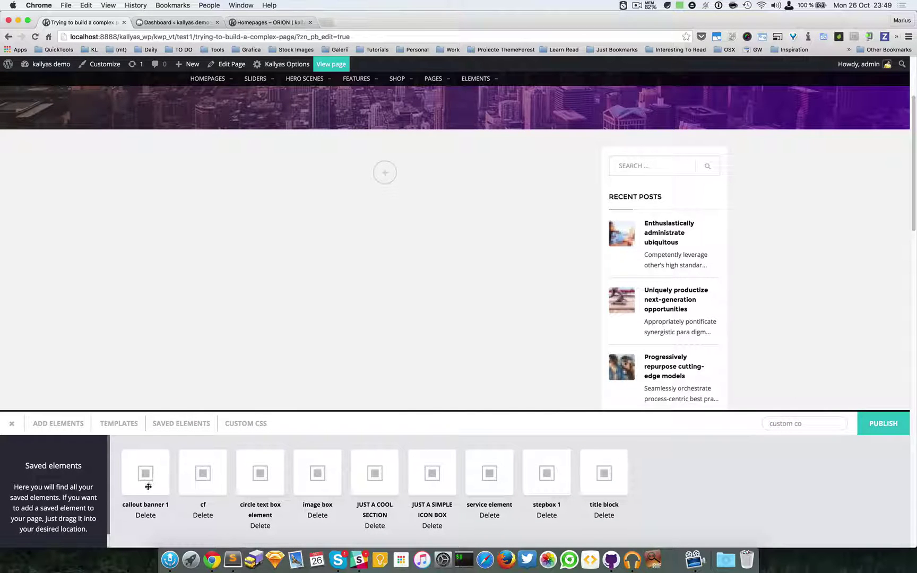
Place the saved callout banner into the Custom Container, removing an accidental duplicate.
{"action": "left_click_drag", "start_coordinate": [148, 487], "coordinate": [370, 227]}
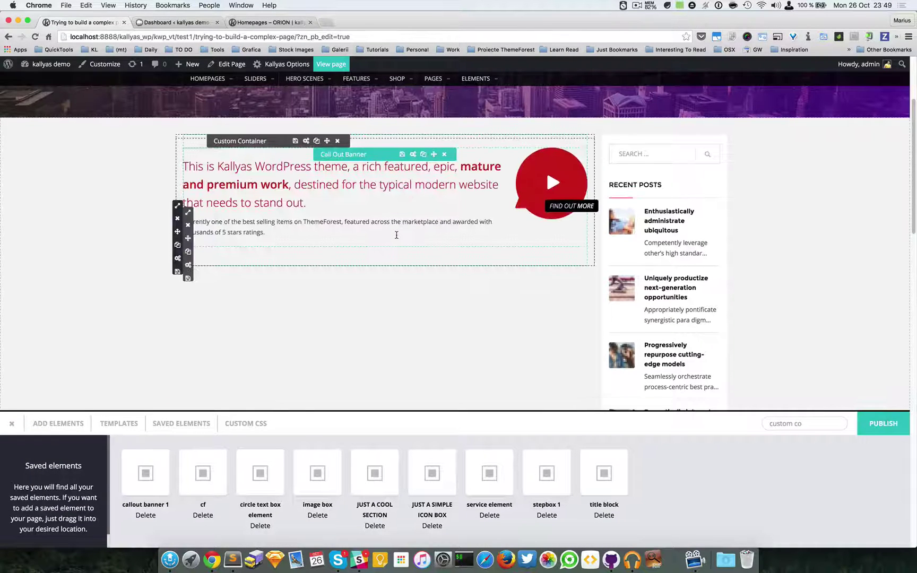
{"action": "left_click", "coordinate": [189, 252]}
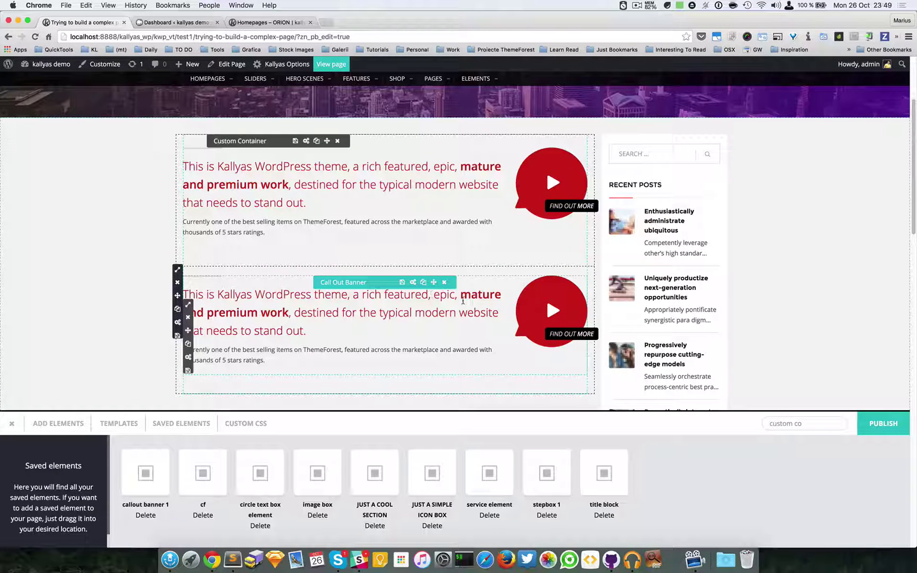
{"action": "left_click", "coordinate": [444, 282]}
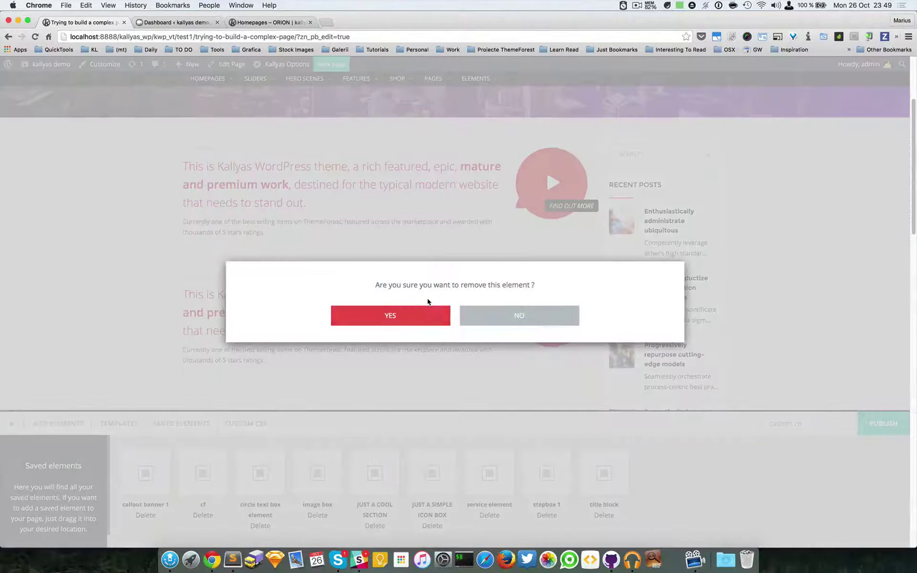
{"action": "left_click", "coordinate": [426, 316]}
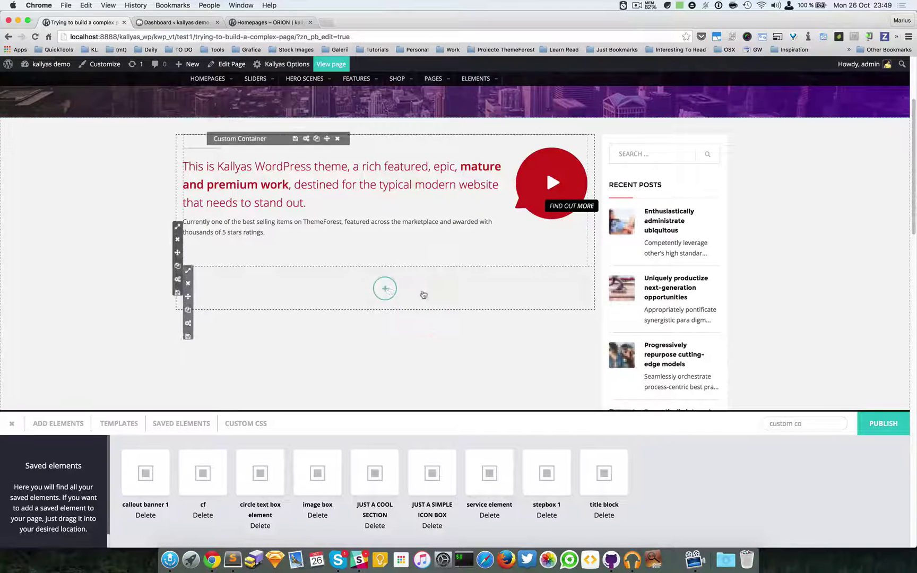
Set the inner section to half width and check the left column's width options.
{"action": "left_click", "coordinate": [187, 269]}
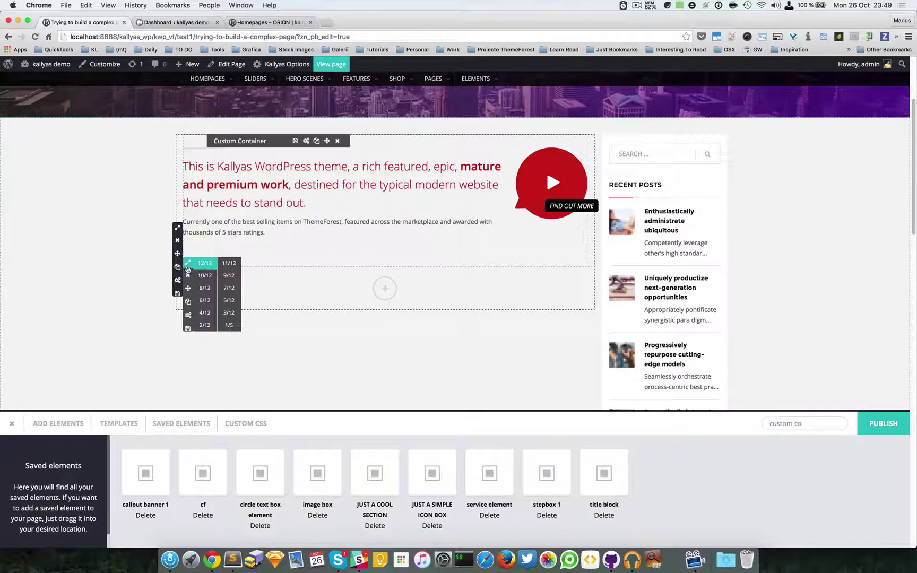
{"action": "left_click", "coordinate": [201, 303]}
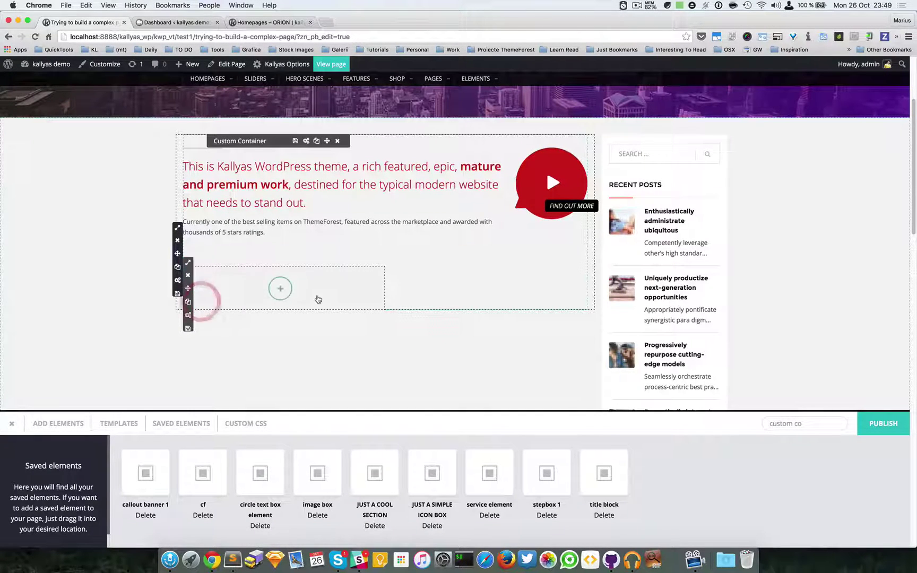
{"action": "left_click", "coordinate": [190, 302]}
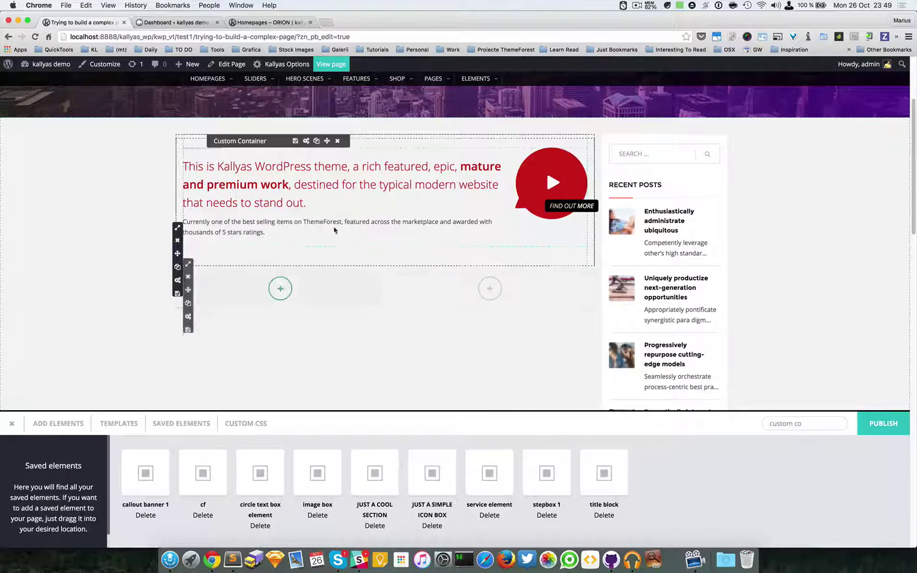
{"action": "left_click", "coordinate": [192, 217]}
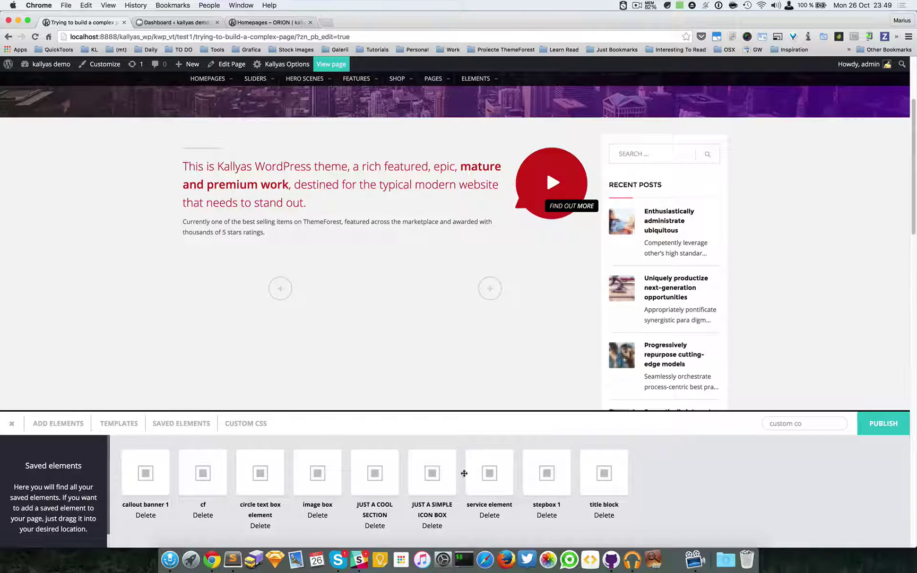
Place the saved 'image box' in the left column and move a clone into the right column.
{"action": "left_click_drag", "start_coordinate": [307, 482], "coordinate": [318, 320]}
{"action": "scroll", "coordinate": [319, 316], "scroll_direction": "down", "scroll_amount": 5}
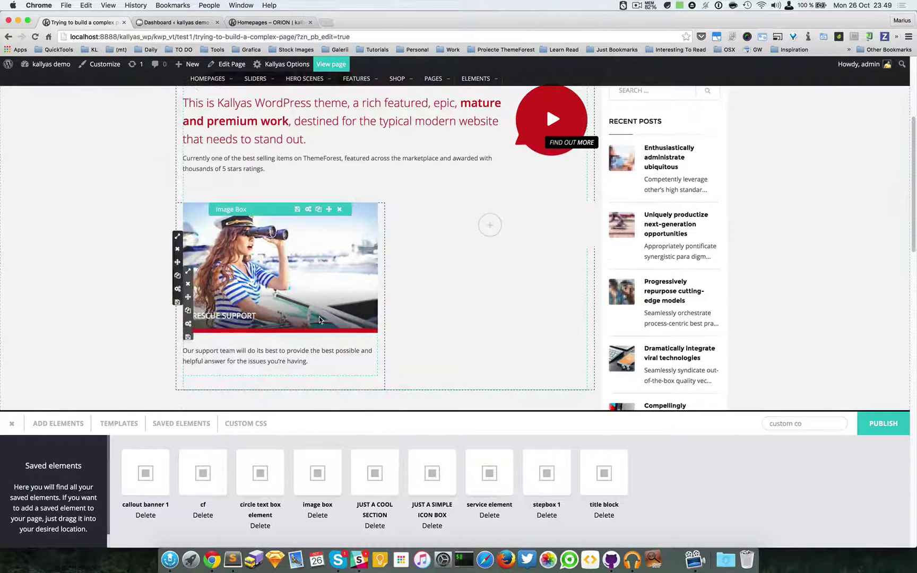
{"action": "left_click", "coordinate": [319, 137]}
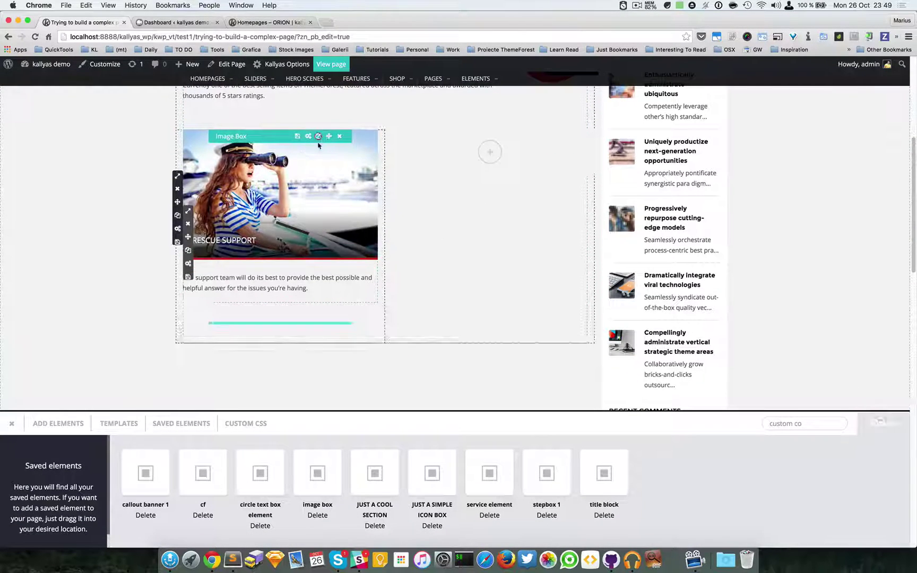
{"action": "mouse_move", "coordinate": [326, 325]}
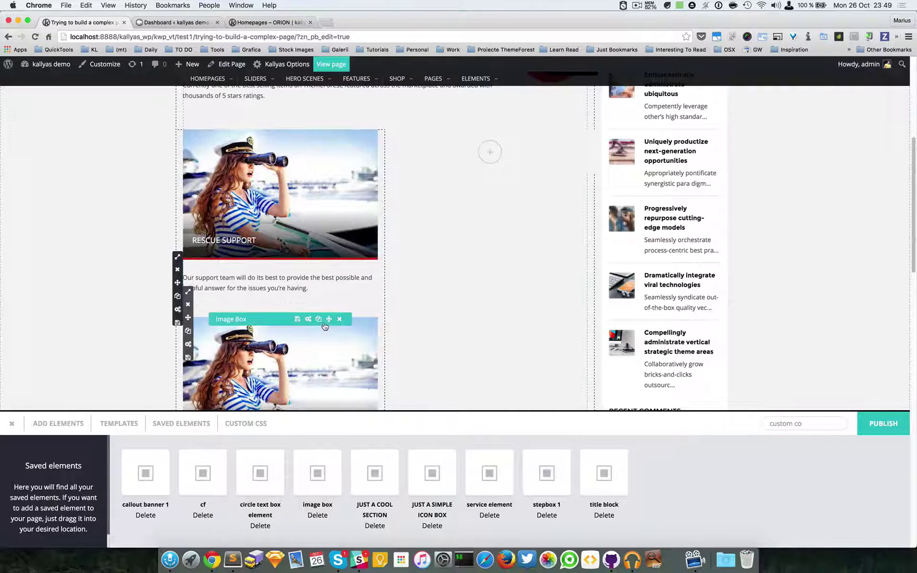
{"action": "left_click_drag", "start_coordinate": [329, 321], "coordinate": [512, 158]}
{"action": "mouse_move", "coordinate": [304, 151]}
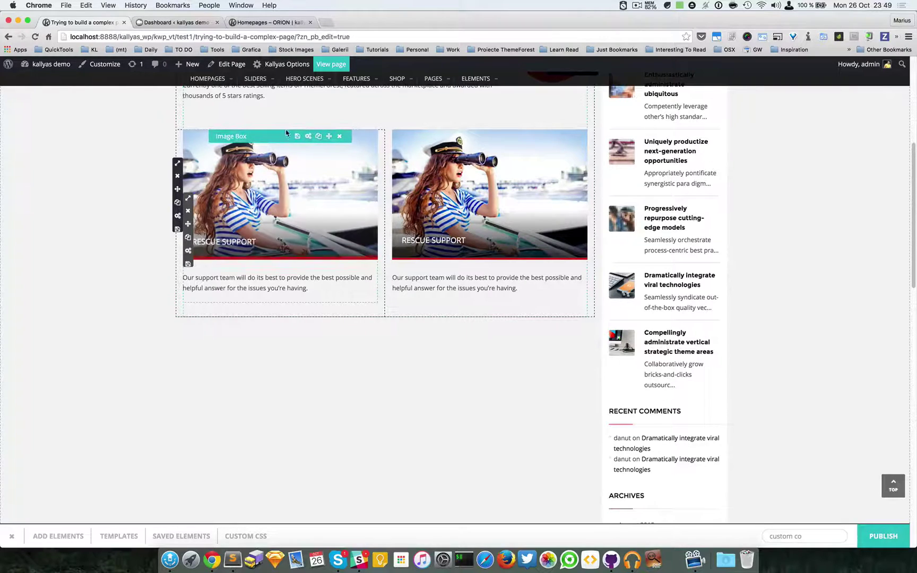
{"action": "scroll", "coordinate": [315, 239], "scroll_direction": "up", "scroll_amount": 3}
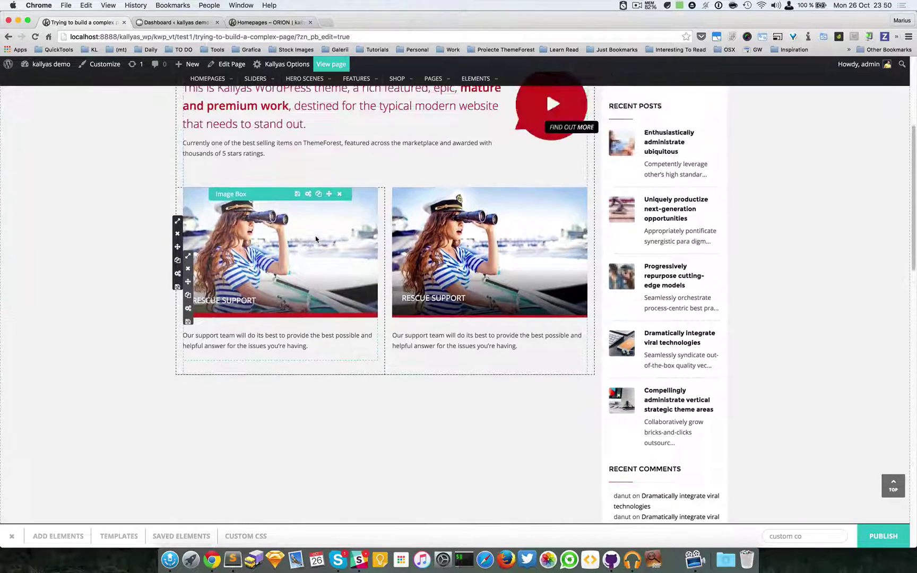
{"action": "scroll", "coordinate": [329, 331], "scroll_direction": "down", "scroll_amount": 1}
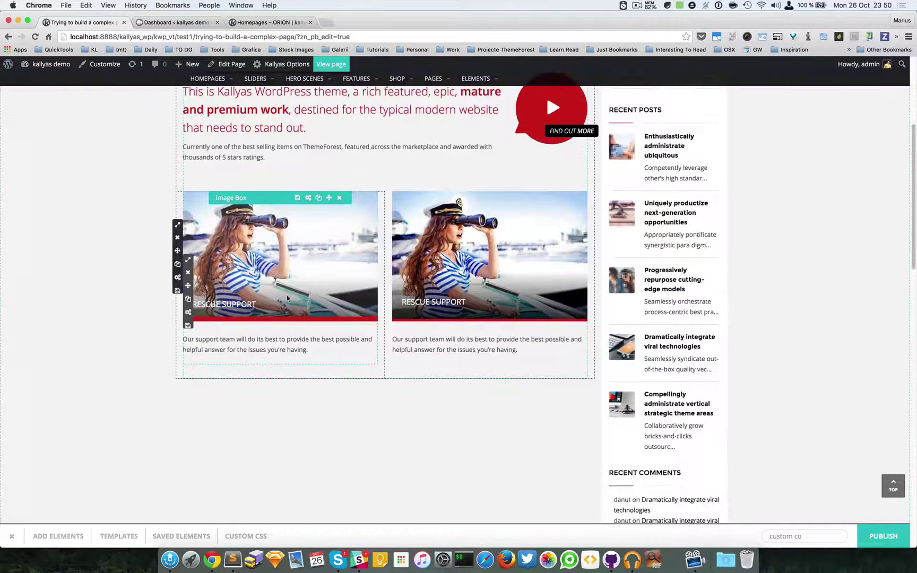
Keep the left column at 6/12 width after briefly trying 3/12.
{"action": "left_click", "coordinate": [188, 262]}
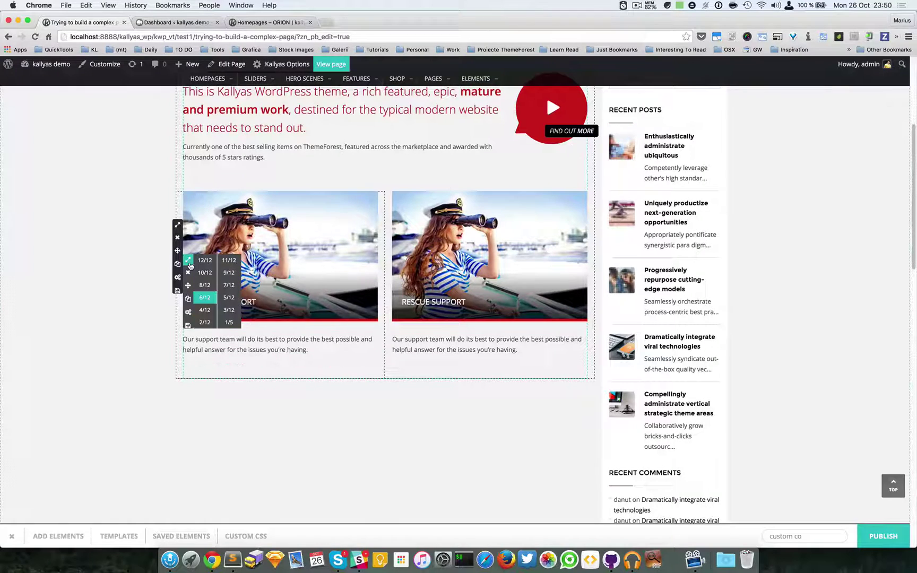
{"action": "left_click", "coordinate": [207, 326]}
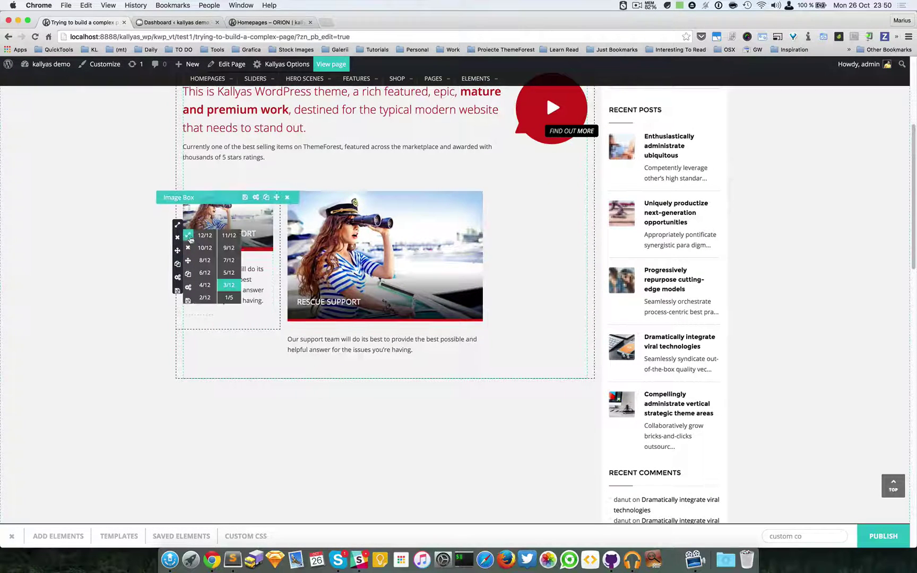
{"action": "left_click", "coordinate": [205, 273]}
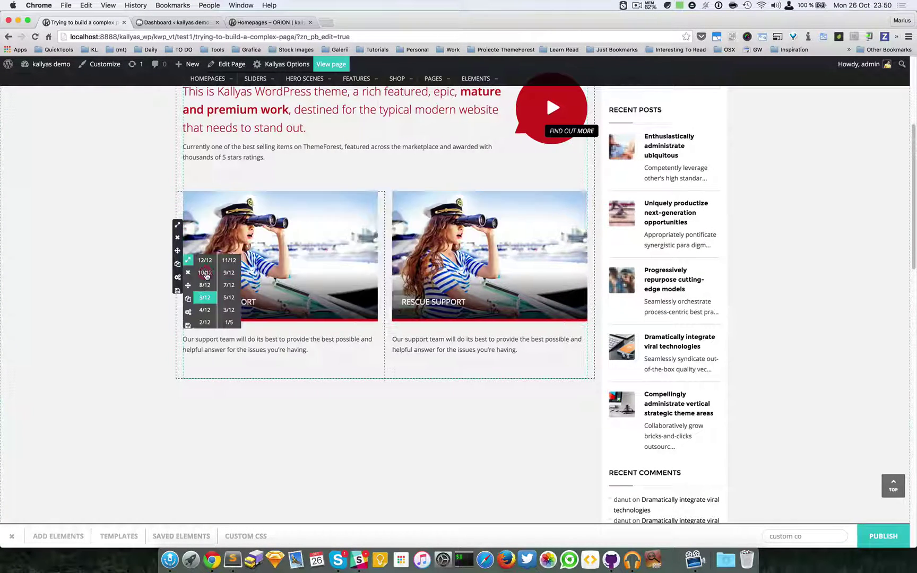
{"action": "scroll", "coordinate": [372, 297], "scroll_direction": "up", "scroll_amount": 3}
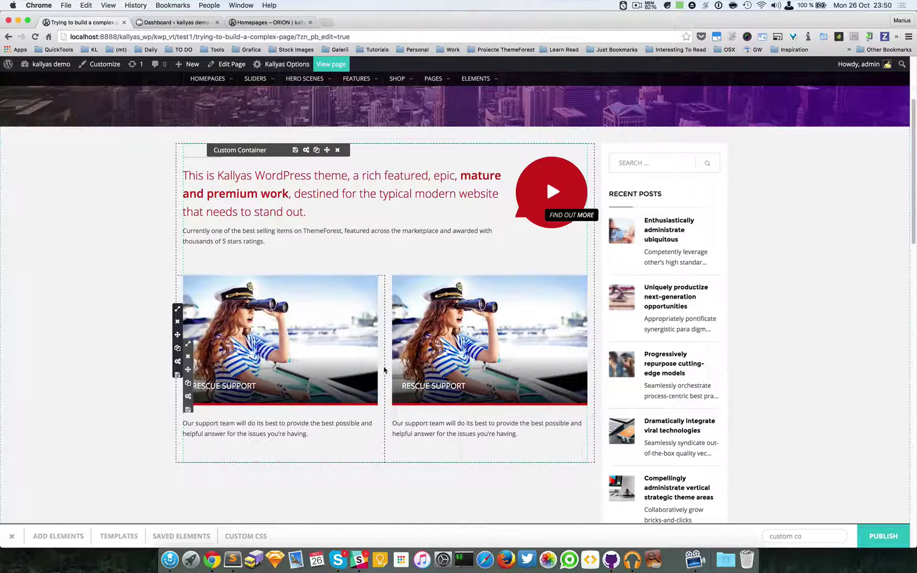
Duplicate the right Rescue Support image box into a new row, keeping that column at 6/12.
{"action": "mouse_move", "coordinate": [397, 345]}
{"action": "scroll", "coordinate": [426, 366], "scroll_direction": "down", "scroll_amount": 3}
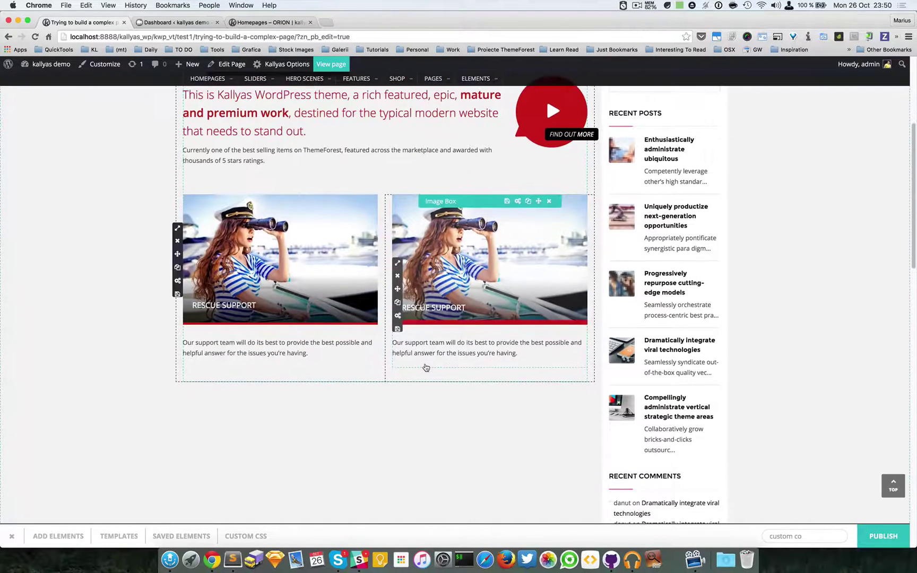
{"action": "scroll", "coordinate": [323, 421], "scroll_direction": "down", "scroll_amount": 1}
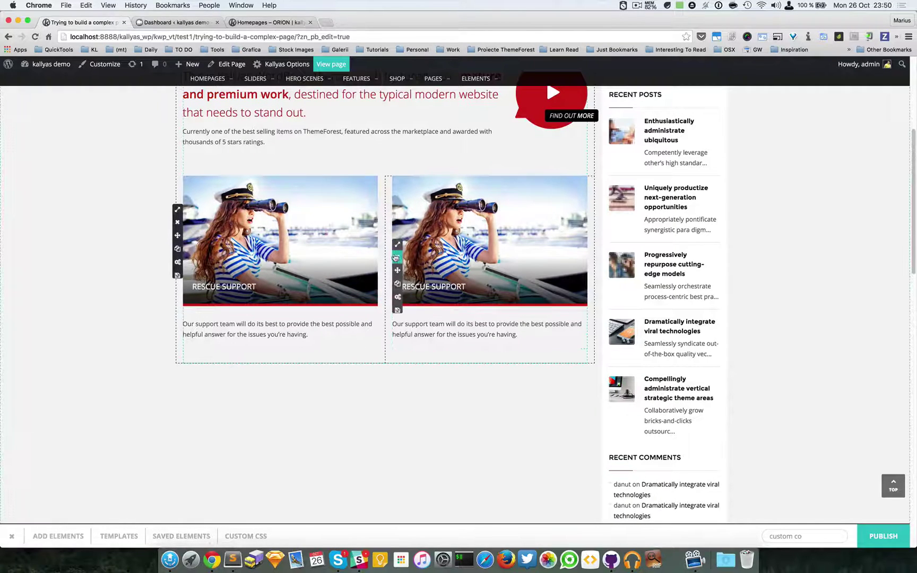
{"action": "left_click", "coordinate": [397, 284]}
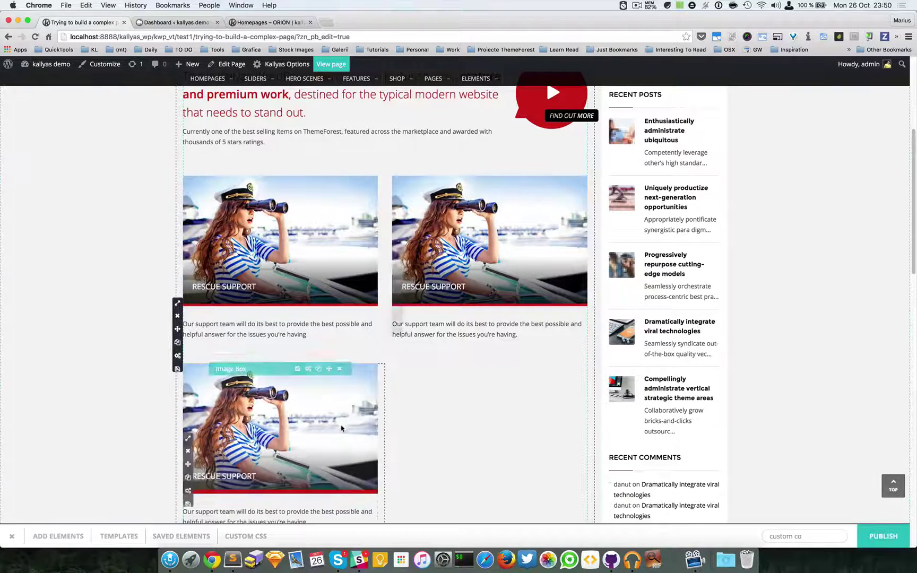
{"action": "scroll", "coordinate": [340, 424], "scroll_direction": "down", "scroll_amount": 1}
{"action": "left_click", "coordinate": [189, 404]}
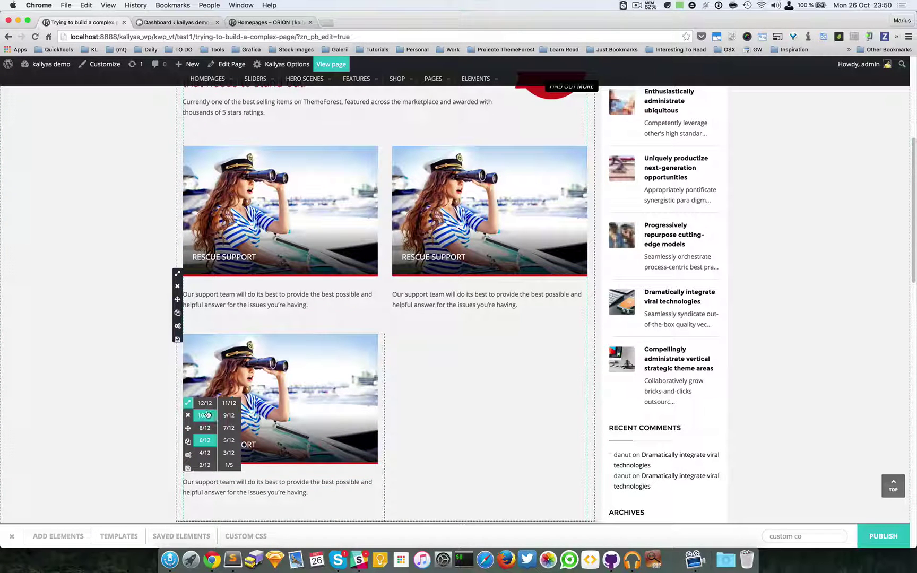
{"action": "left_click", "coordinate": [229, 441]}
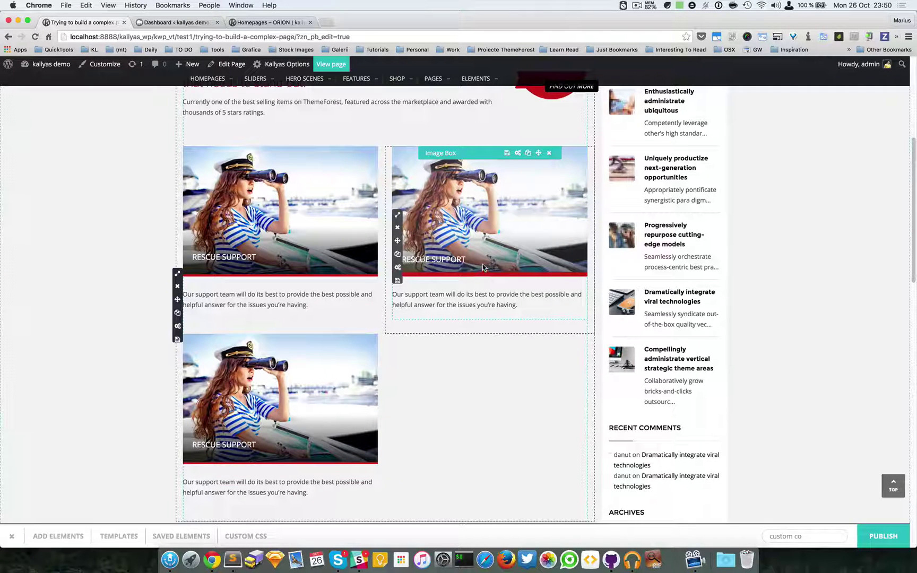
Clone the lower-left image box into the lower-right column to complete the 2×2 grid.
{"action": "scroll", "coordinate": [482, 267], "scroll_direction": "down", "scroll_amount": 2}
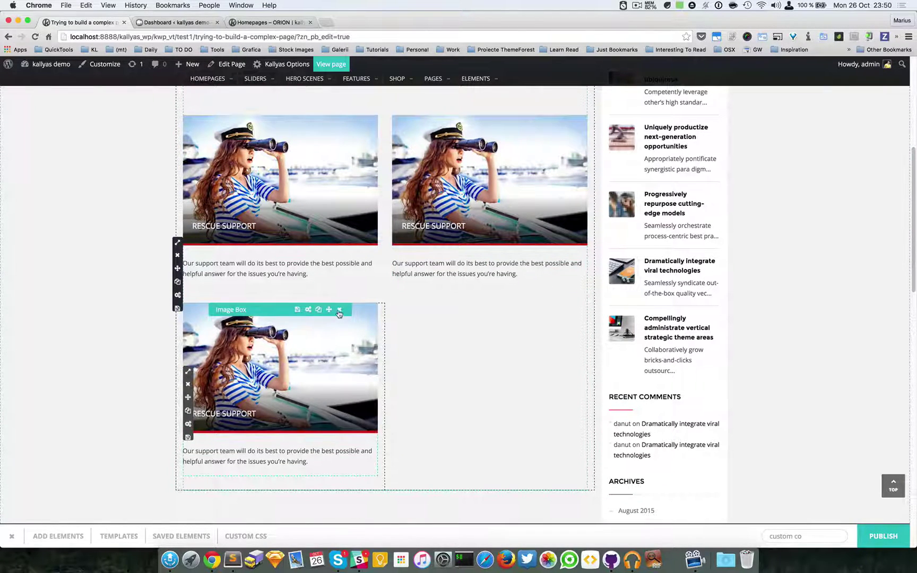
{"action": "left_click_drag", "start_coordinate": [339, 314], "coordinate": [457, 365]}
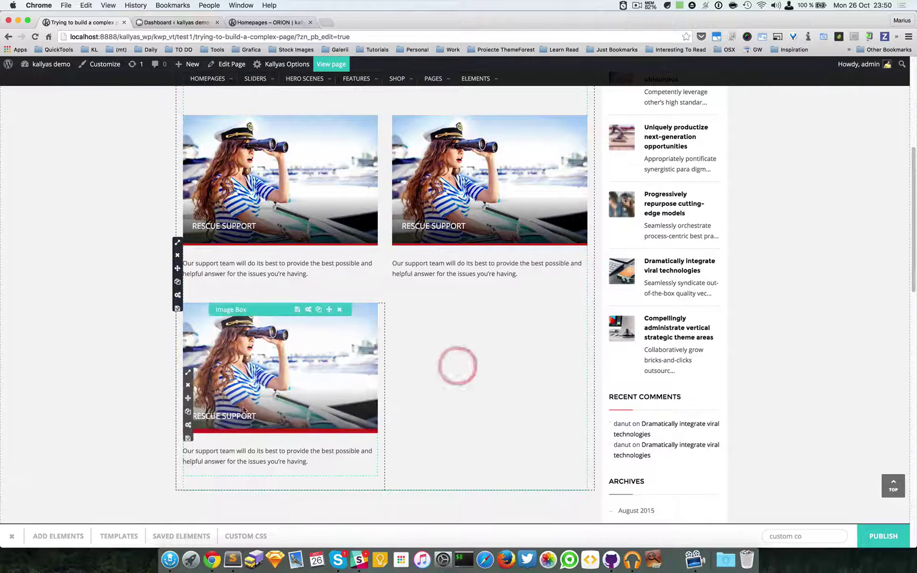
{"action": "left_click", "coordinate": [189, 422]}
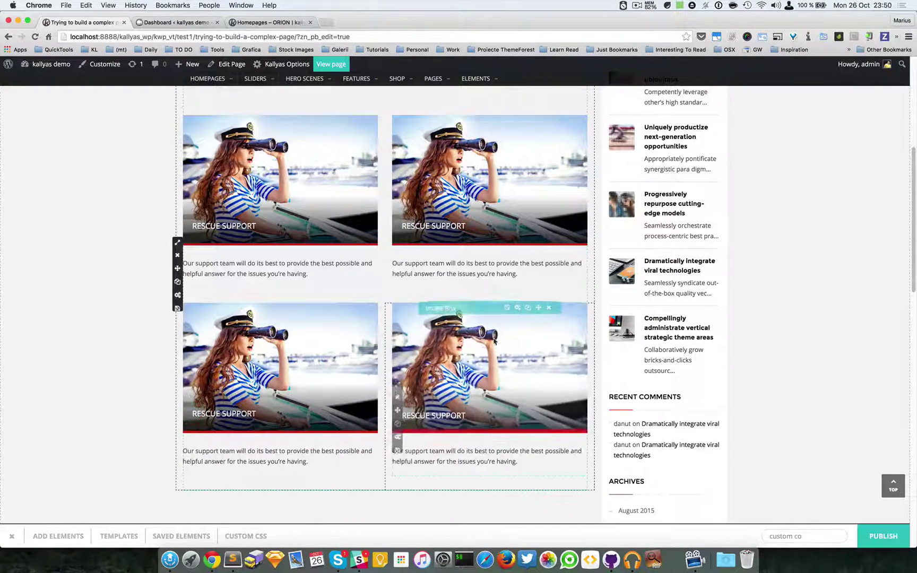
Delete the lower-right image box and drop the saved 'circle text box element' into that column.
{"action": "left_click", "coordinate": [549, 308]}
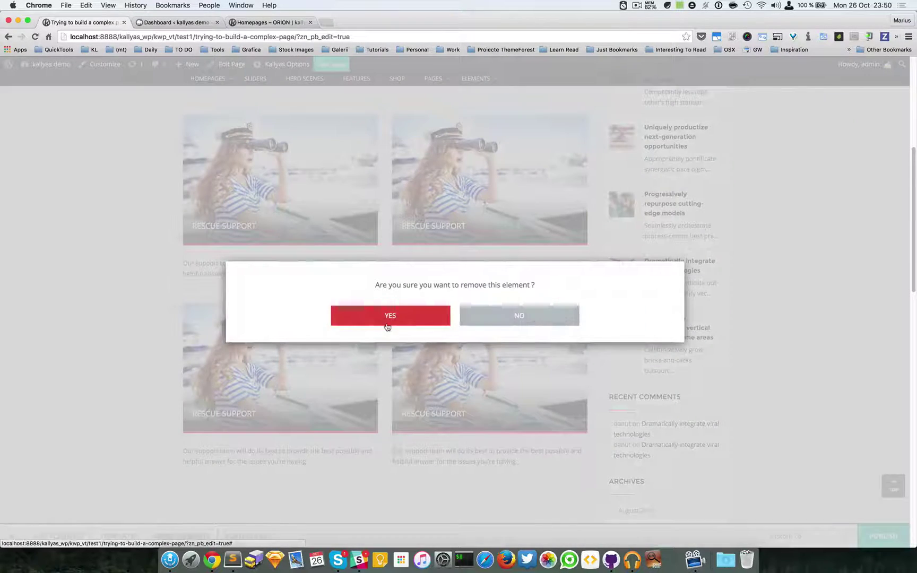
{"action": "left_click", "coordinate": [387, 317]}
{"action": "left_click", "coordinate": [180, 536]}
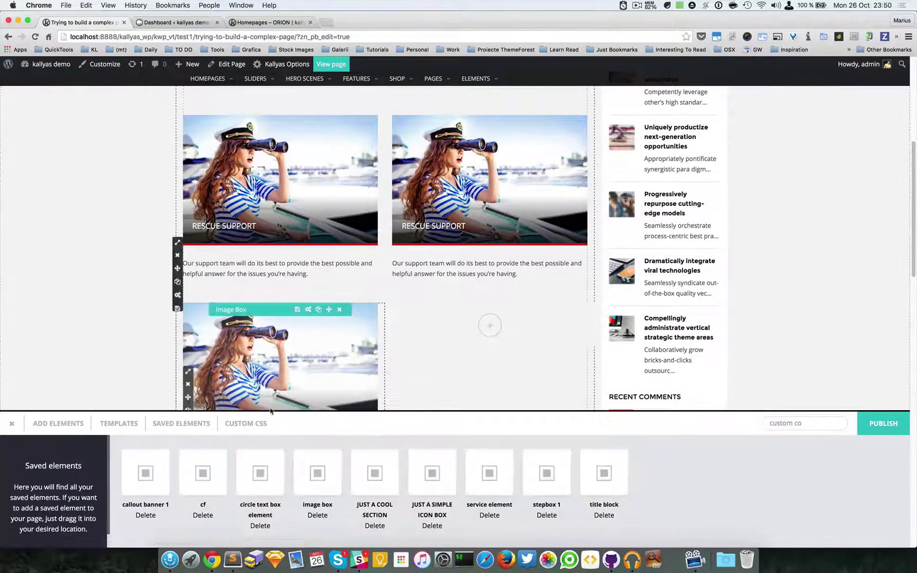
{"action": "left_click_drag", "start_coordinate": [270, 482], "coordinate": [508, 341]}
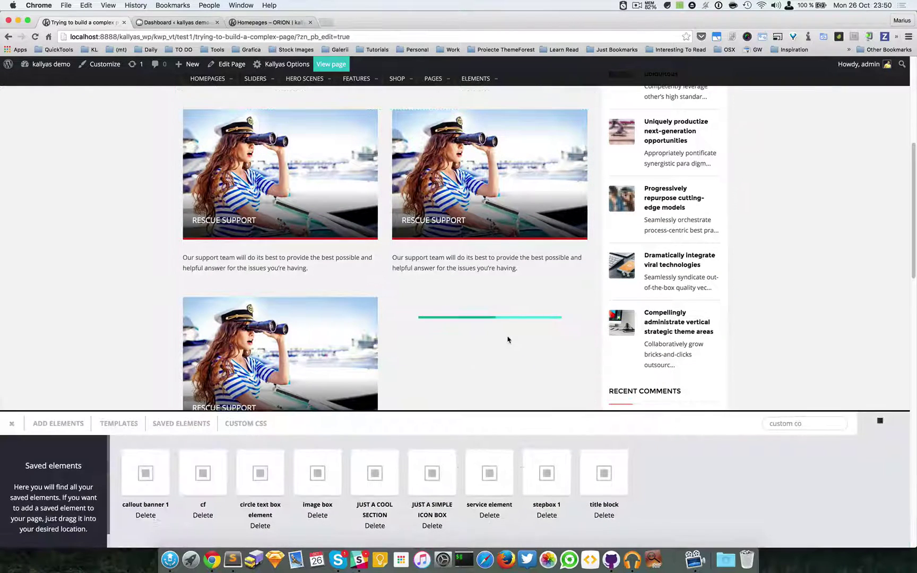
{"action": "scroll", "coordinate": [508, 340], "scroll_direction": "down", "scroll_amount": 2}
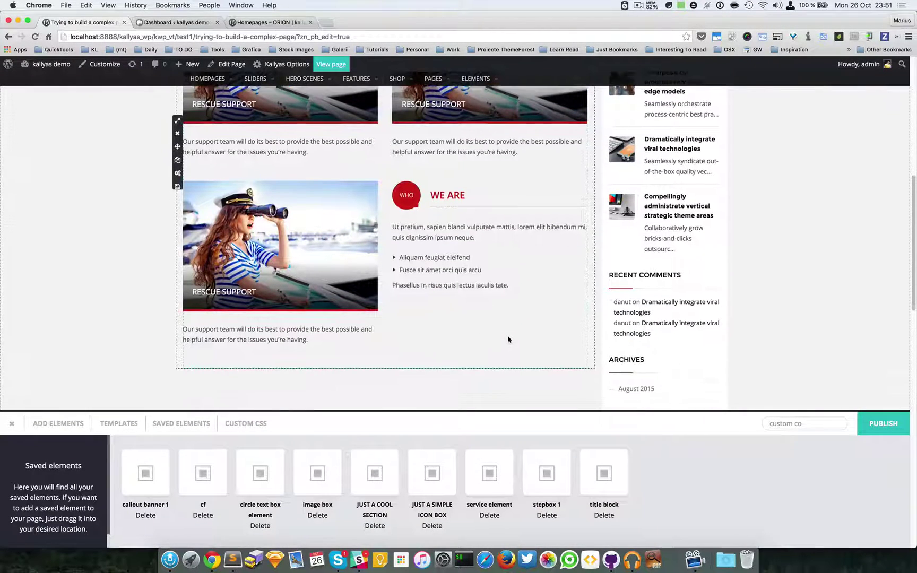
{"action": "scroll", "coordinate": [468, 354], "scroll_direction": "up", "scroll_amount": 10}
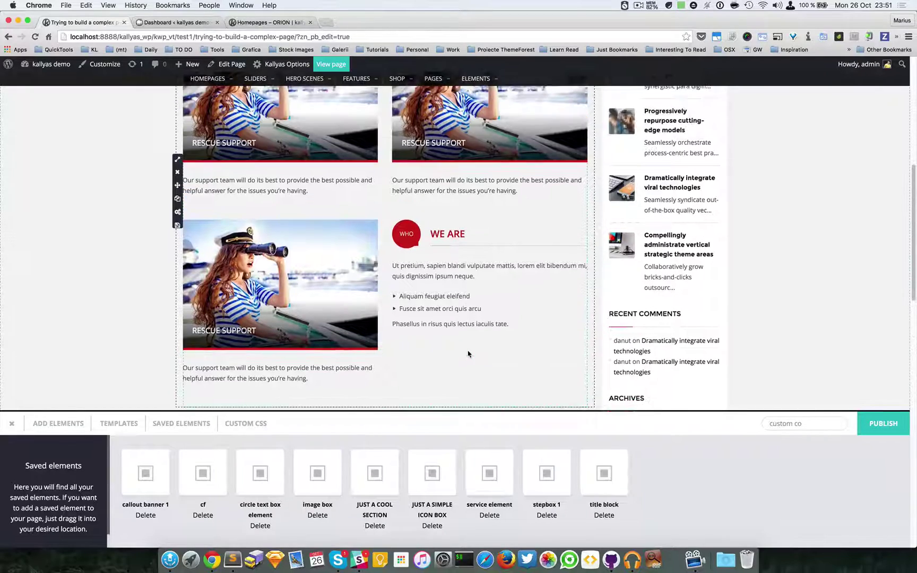
{"action": "scroll", "coordinate": [467, 354], "scroll_direction": "down", "scroll_amount": 10}
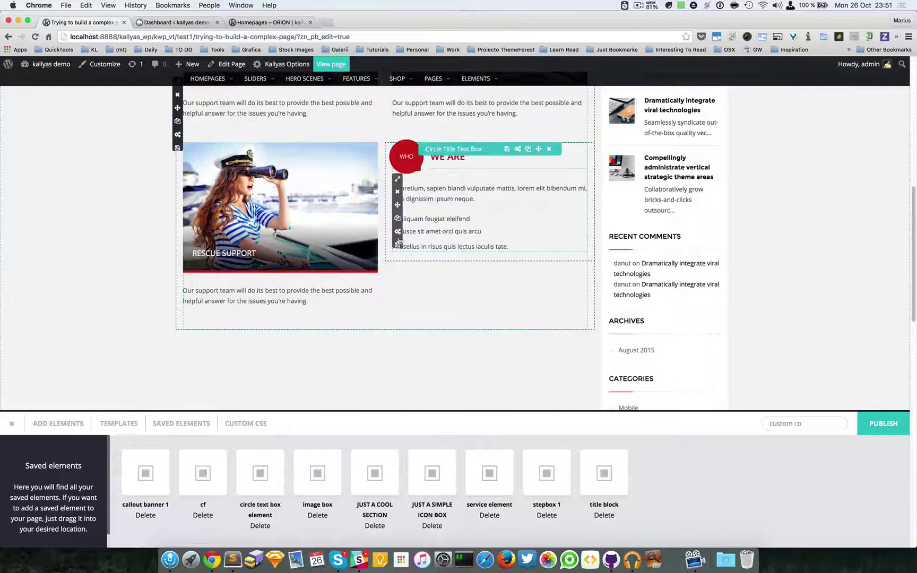
Duplicate the Who We Are text box and make the copy 12/12 full width.
{"action": "left_click", "coordinate": [399, 220]}
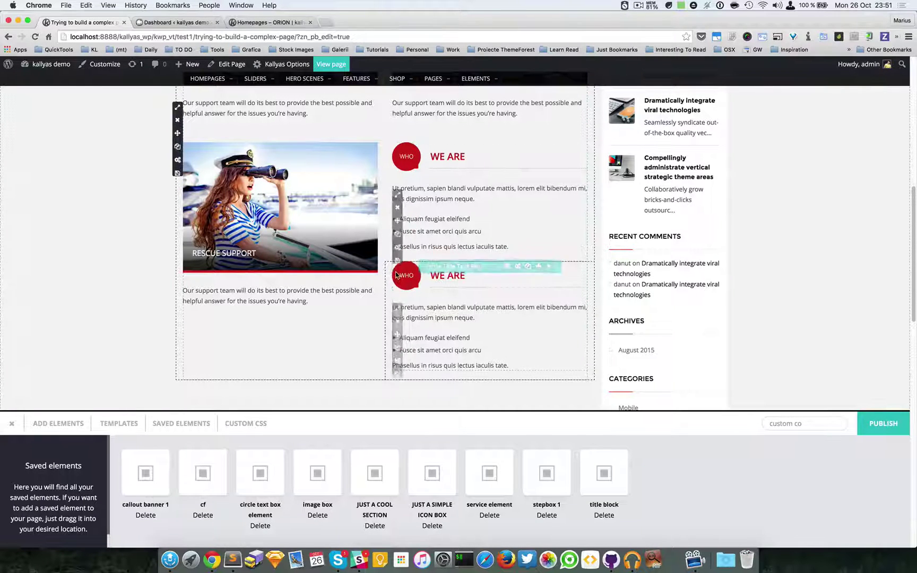
{"action": "left_click", "coordinate": [407, 301]}
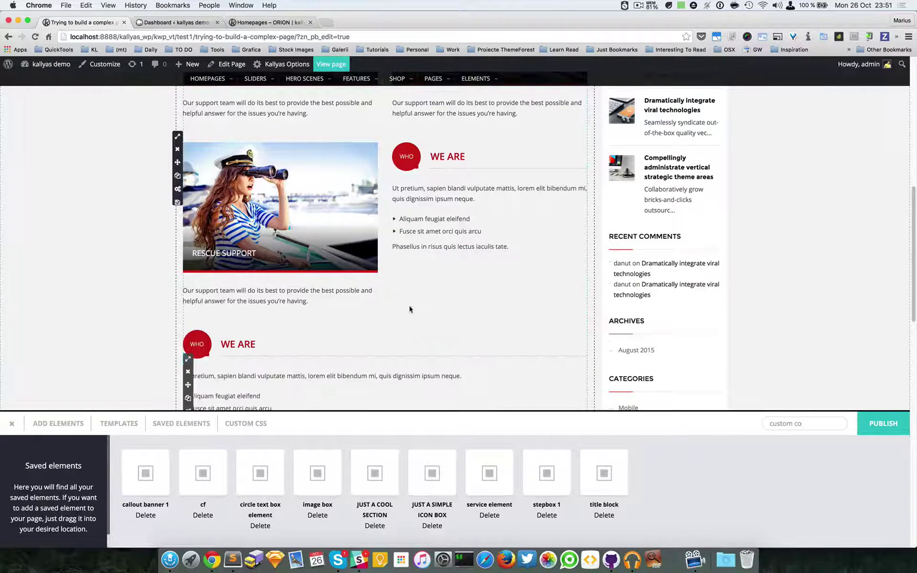
{"action": "scroll", "coordinate": [411, 329], "scroll_direction": "down", "scroll_amount": 4}
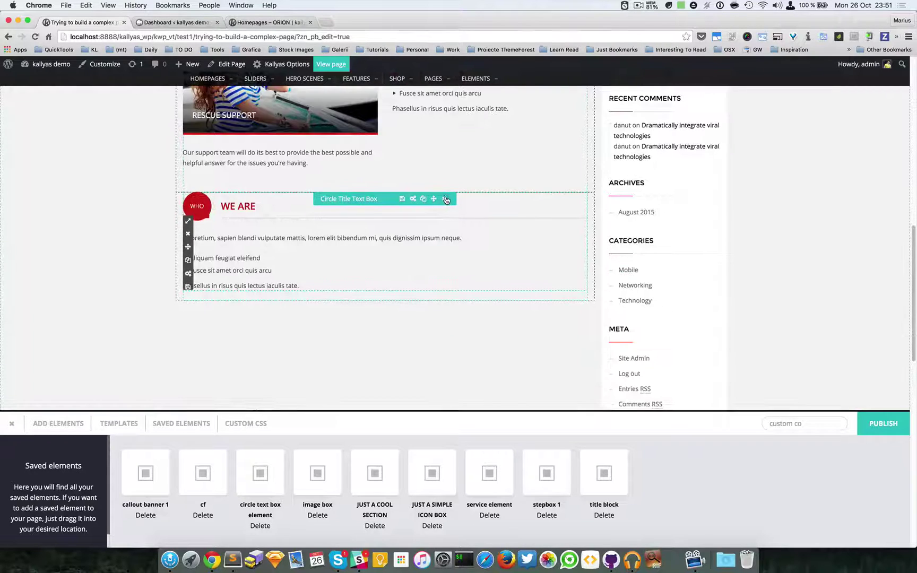
Remove the full-width text box copy and place a Spacer element in the emptied section.
{"action": "left_click", "coordinate": [446, 199]}
{"action": "left_click", "coordinate": [435, 316]}
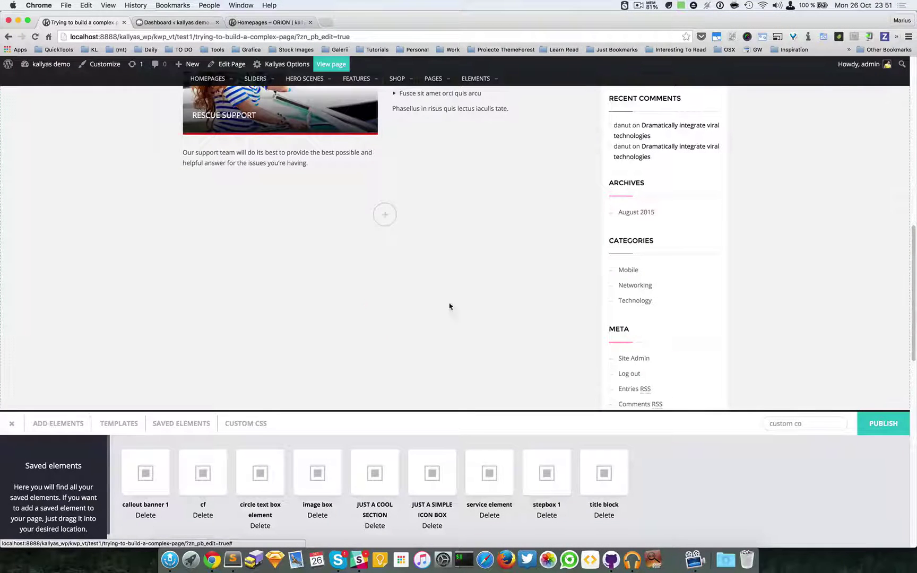
{"action": "left_click", "coordinate": [429, 209]}
{"action": "triple_click", "coordinate": [798, 422]}
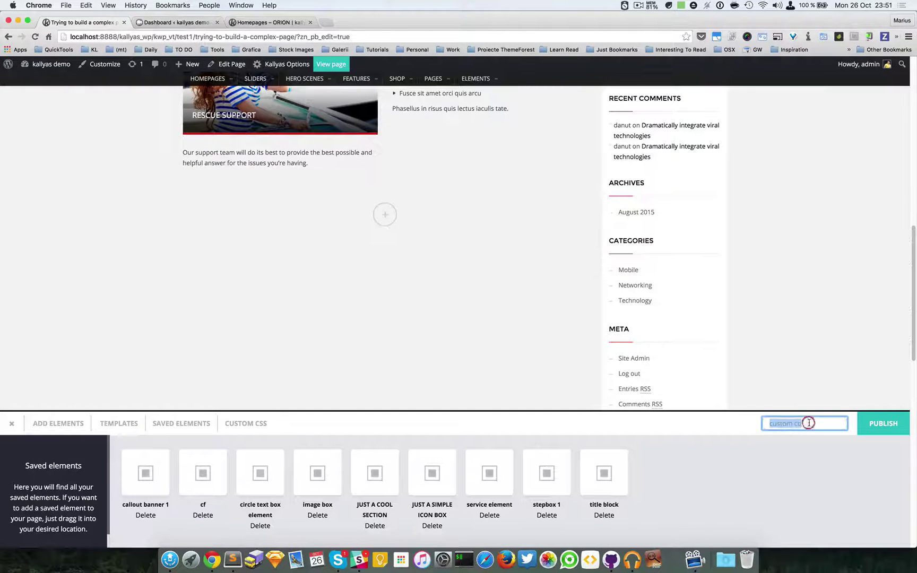
{"action": "type", "text": "spacer"}
{"action": "left_click", "coordinate": [58, 422]}
{"action": "left_click_drag", "start_coordinate": [151, 473], "coordinate": [371, 209]}
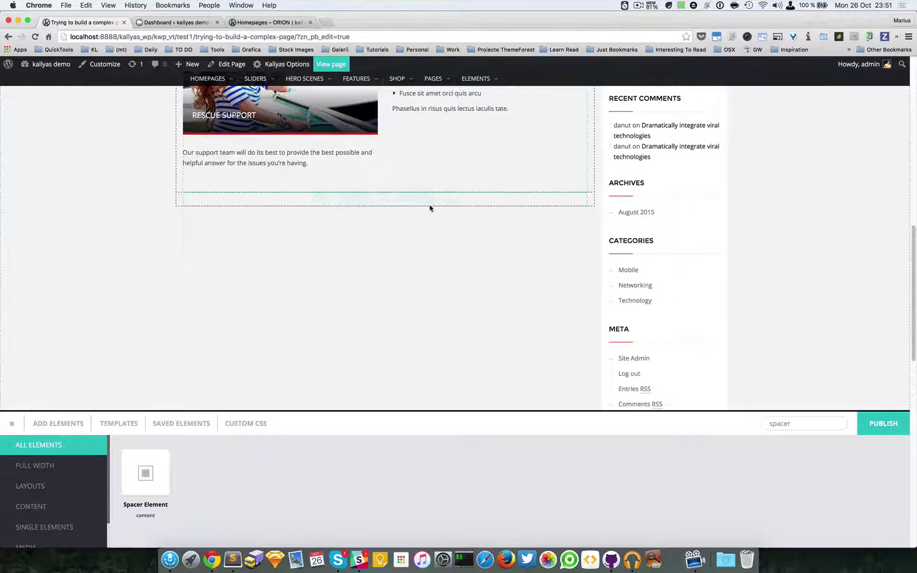
Delete the spacer and drag a Separator, found by searching 'separat', below the Rescue Support box.
{"action": "left_click", "coordinate": [445, 196]}
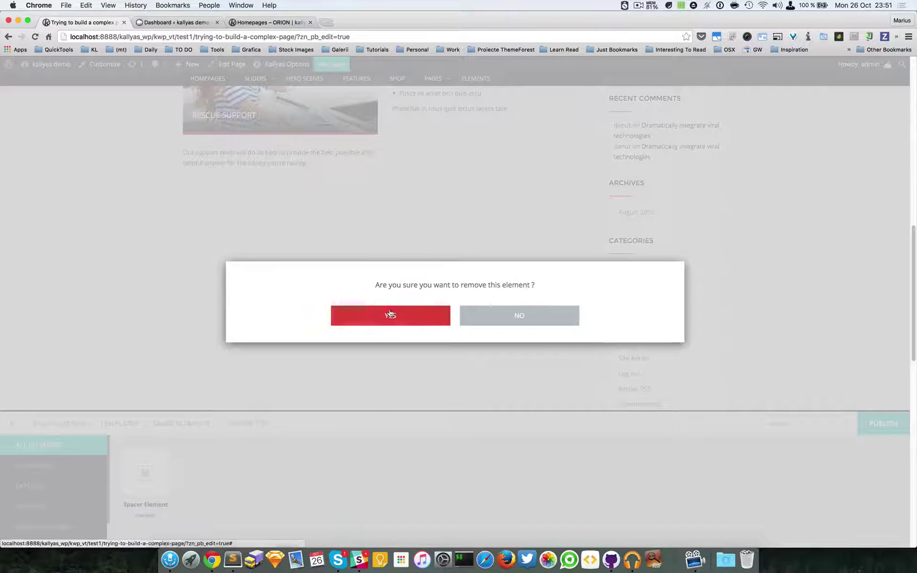
{"action": "left_click", "coordinate": [389, 313]}
{"action": "double_click", "coordinate": [795, 428]}
{"action": "type", "text": "separat"}
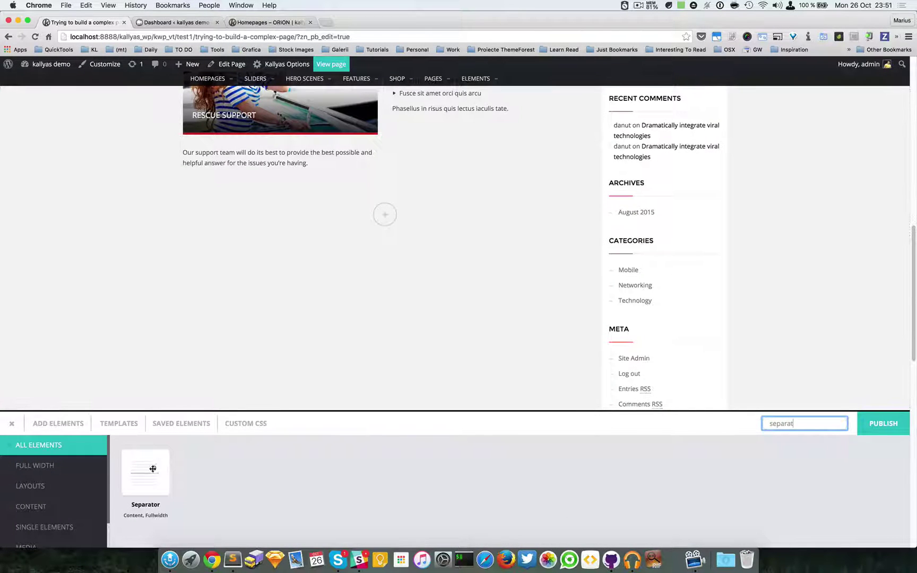
{"action": "left_click_drag", "start_coordinate": [156, 466], "coordinate": [420, 225]}
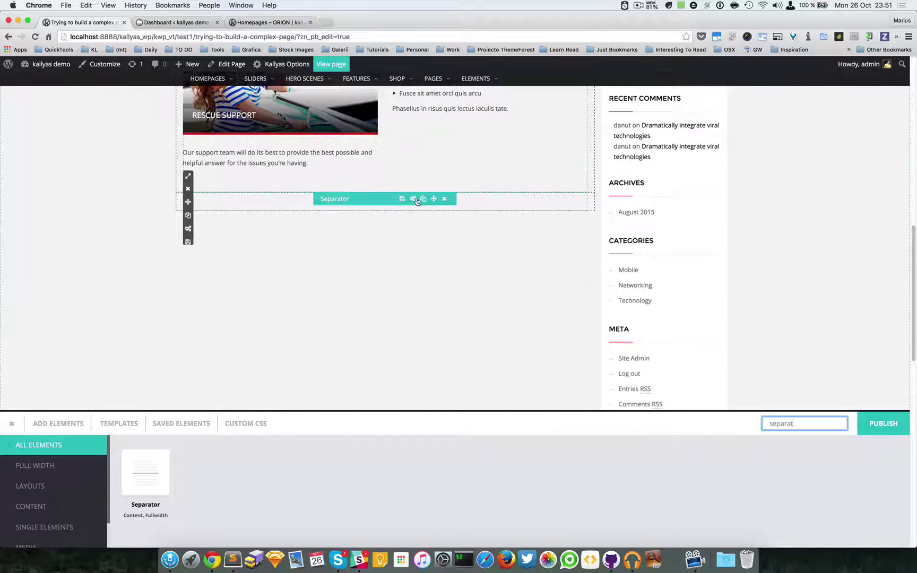
In the Separator settings, pick a light grey line colour and set the height to 3 px.
{"action": "left_click", "coordinate": [416, 200]}
{"action": "left_click_drag", "start_coordinate": [427, 199], "coordinate": [460, 239]}
{"action": "scroll", "coordinate": [391, 345], "scroll_direction": "down", "scroll_amount": 4}
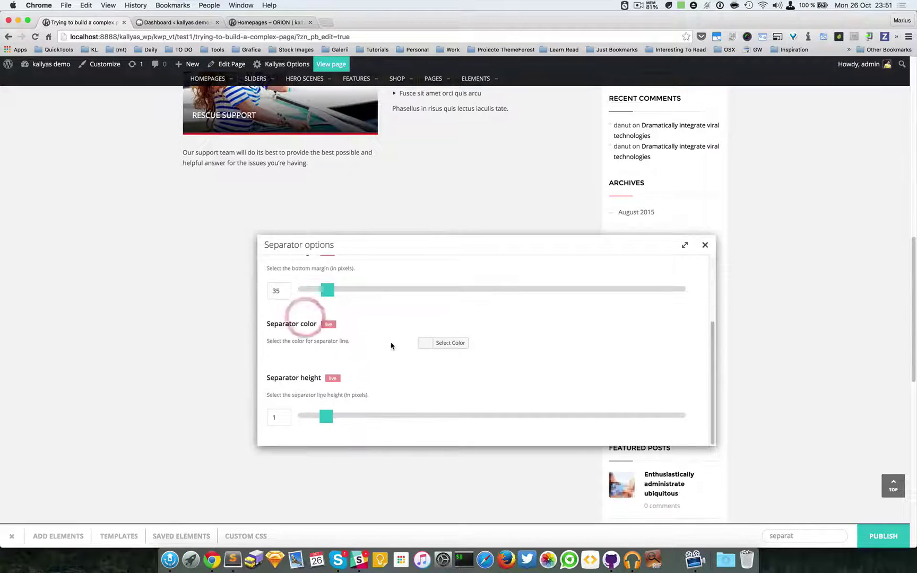
{"action": "left_click", "coordinate": [333, 416]}
{"action": "left_click", "coordinate": [443, 343]}
{"action": "left_click_drag", "start_coordinate": [443, 385], "coordinate": [465, 382]}
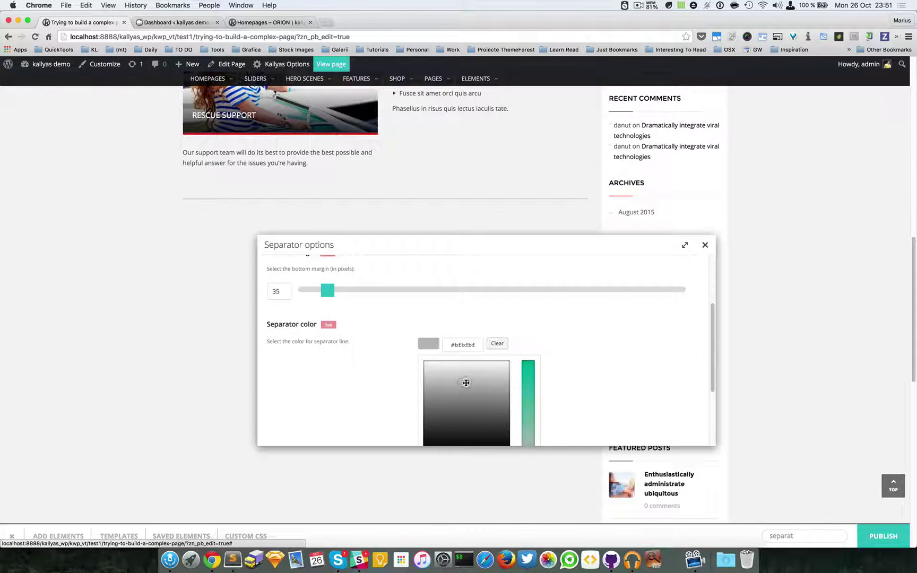
{"action": "left_click", "coordinate": [532, 312]}
{"action": "left_click_drag", "start_coordinate": [326, 419], "coordinate": [348, 422]}
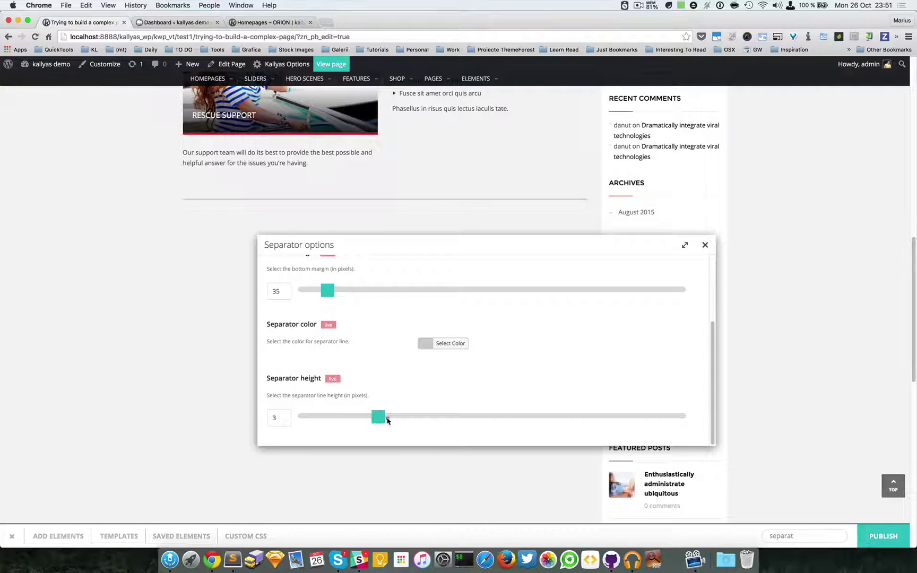
Refine the line colour to #e2e2e2, set the top margin to 31 px, and close the settings.
{"action": "left_click", "coordinate": [441, 342]}
{"action": "left_click_drag", "start_coordinate": [466, 381], "coordinate": [466, 369]}
{"action": "left_click", "coordinate": [599, 341]}
{"action": "scroll", "coordinate": [481, 308], "scroll_direction": "up", "scroll_amount": 4}
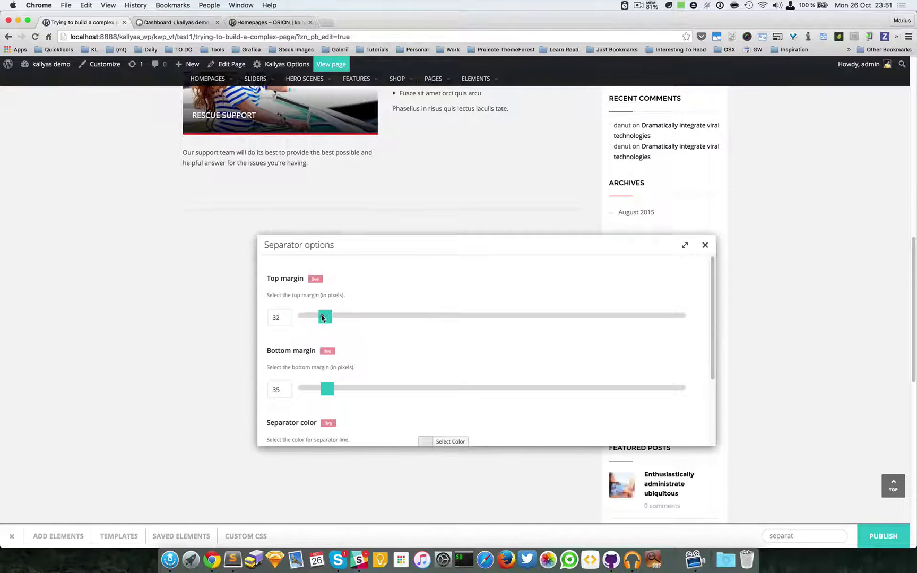
{"action": "left_click_drag", "start_coordinate": [322, 318], "coordinate": [320, 317]}
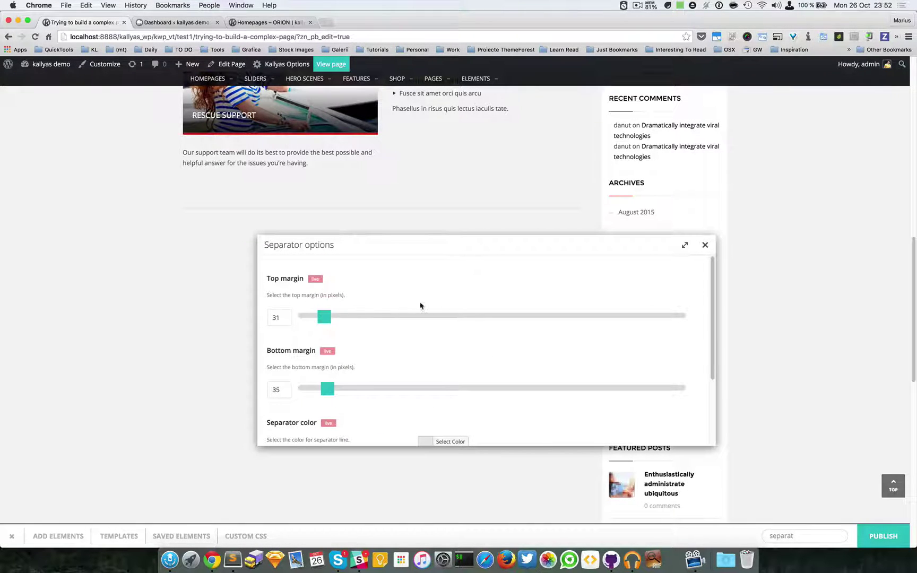
{"action": "left_click", "coordinate": [705, 245]}
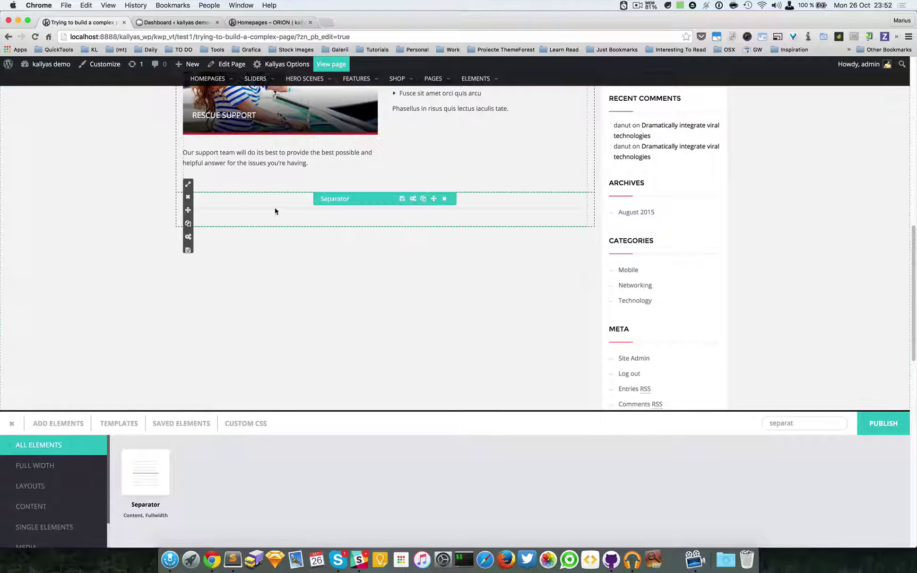
Leave an empty column below the separator, size it 4/12, and drop in the saved 'service element'.
{"action": "left_click", "coordinate": [188, 224]}
{"action": "mouse_move", "coordinate": [266, 256]}
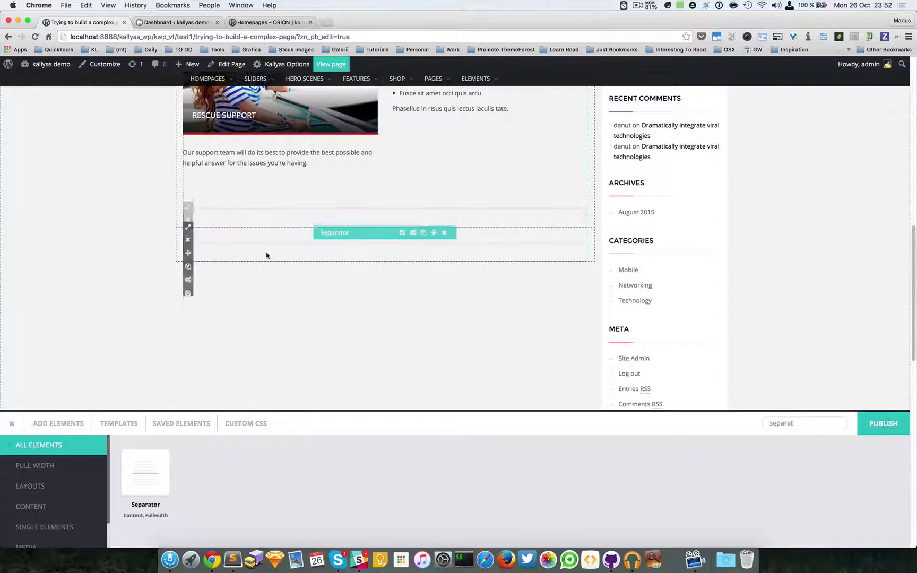
{"action": "left_click", "coordinate": [443, 235]}
{"action": "left_click", "coordinate": [360, 315]}
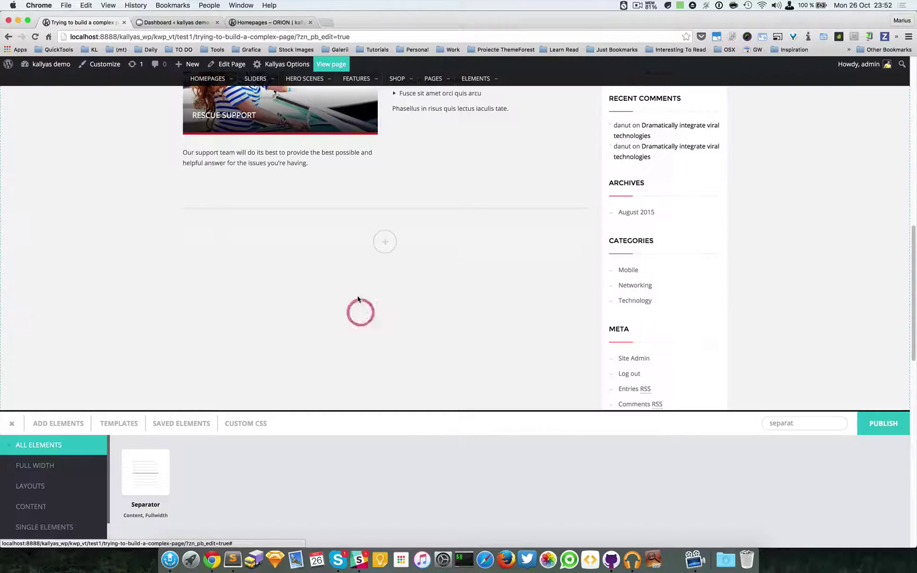
{"action": "left_click", "coordinate": [188, 223]}
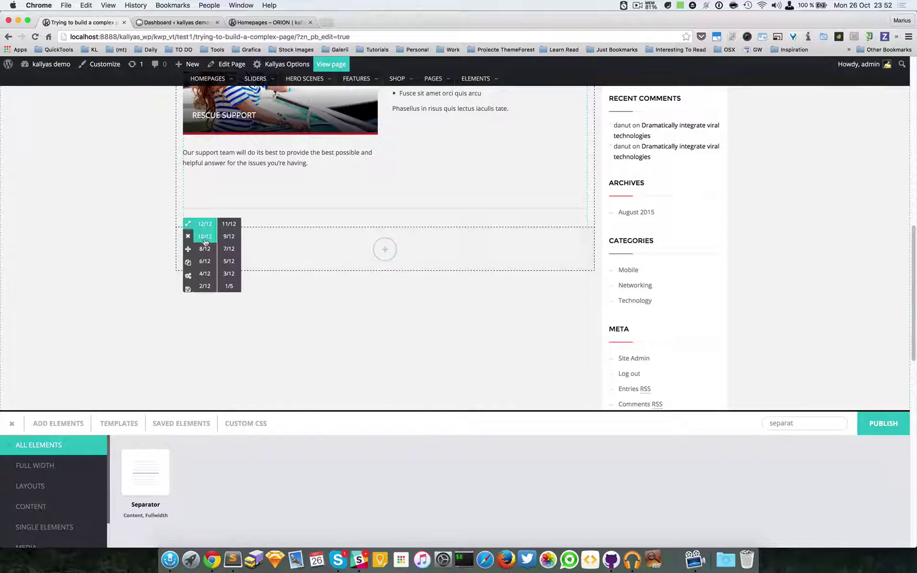
{"action": "left_click", "coordinate": [205, 274]}
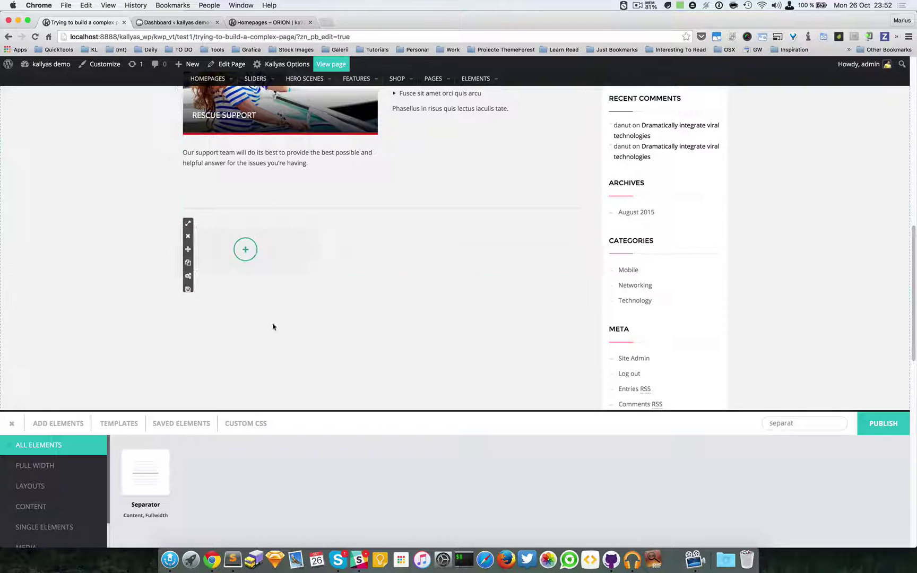
{"action": "left_click", "coordinate": [157, 424]}
{"action": "left_click_drag", "start_coordinate": [489, 474], "coordinate": [288, 279]}
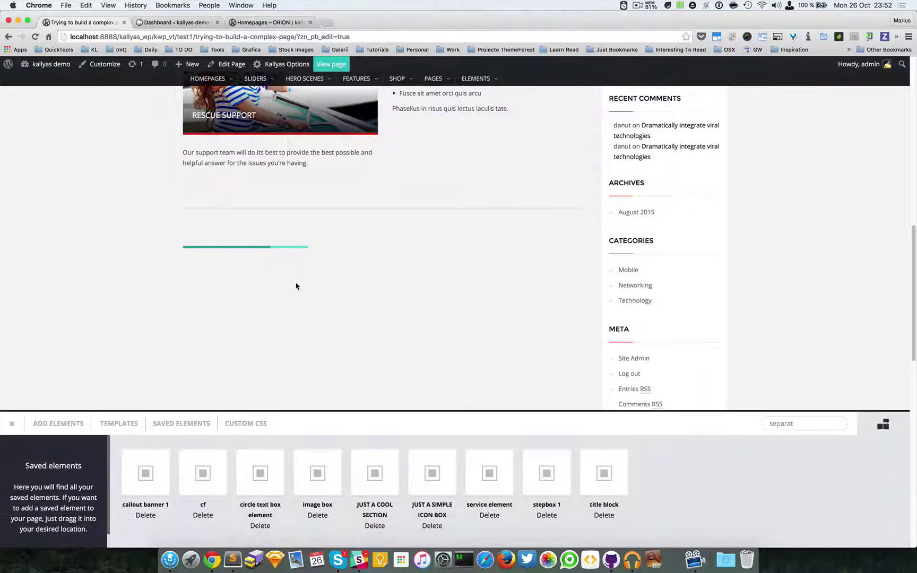
Clone the web development service box twice for three boxes side by side.
{"action": "scroll", "coordinate": [296, 287], "scroll_direction": "down", "scroll_amount": 3}
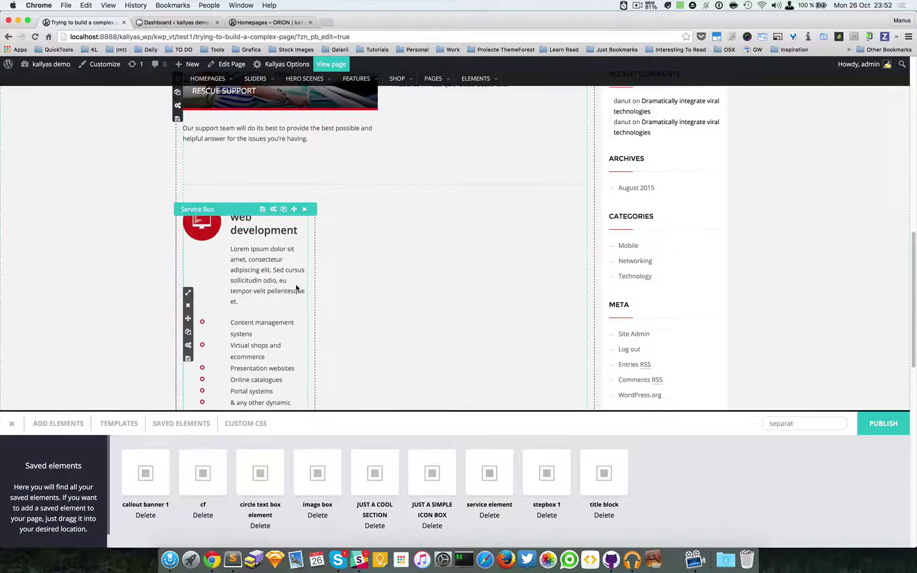
{"action": "scroll", "coordinate": [296, 288], "scroll_direction": "up", "scroll_amount": 2}
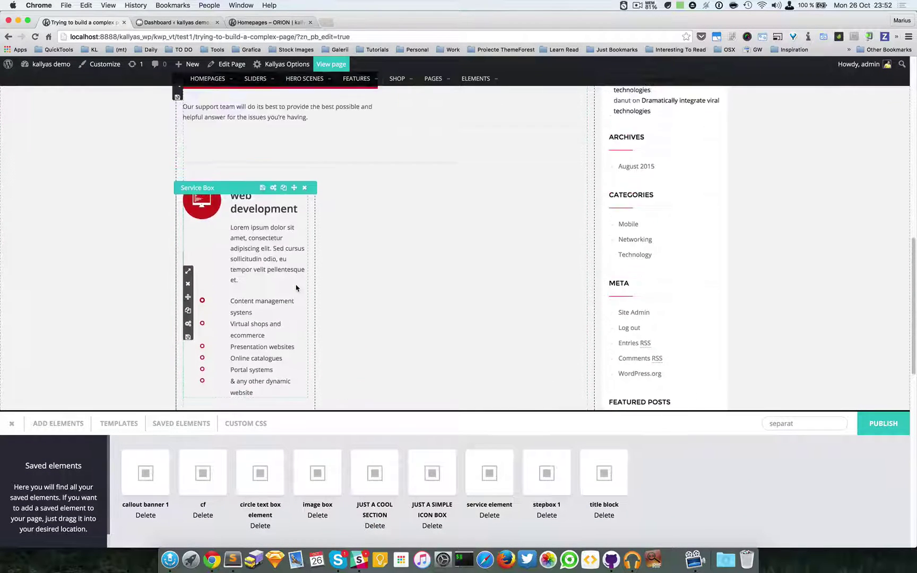
{"action": "left_click", "coordinate": [188, 312]}
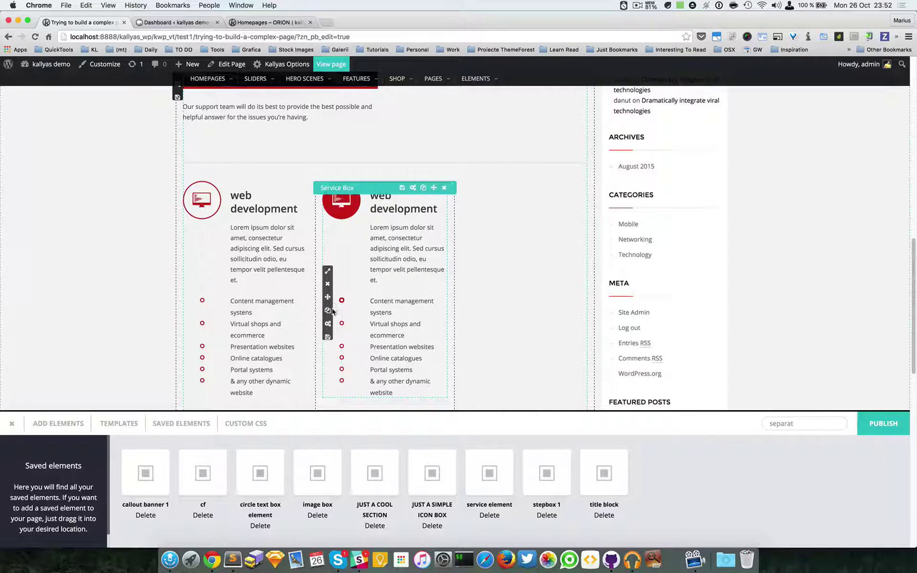
{"action": "left_click", "coordinate": [329, 311]}
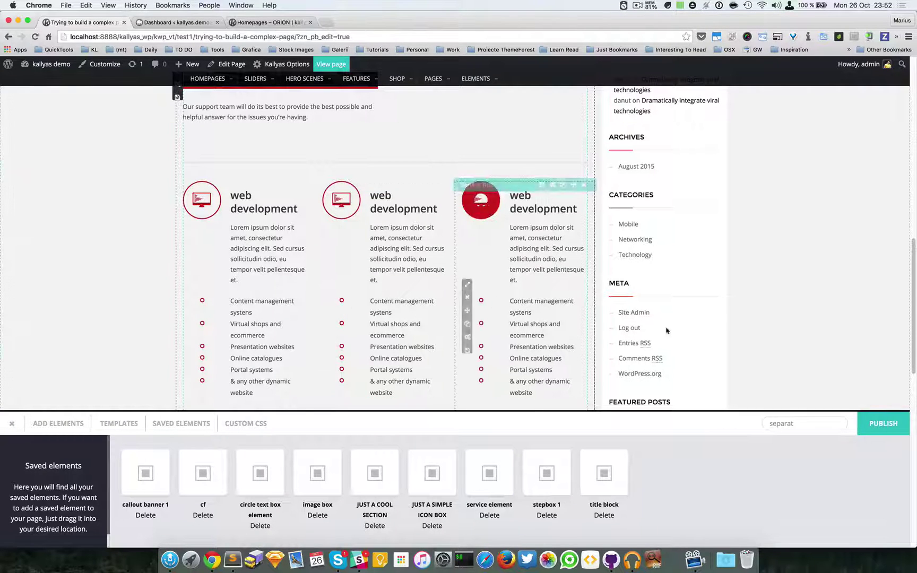
Publish the page and review the result.
{"action": "left_click", "coordinate": [881, 425]}
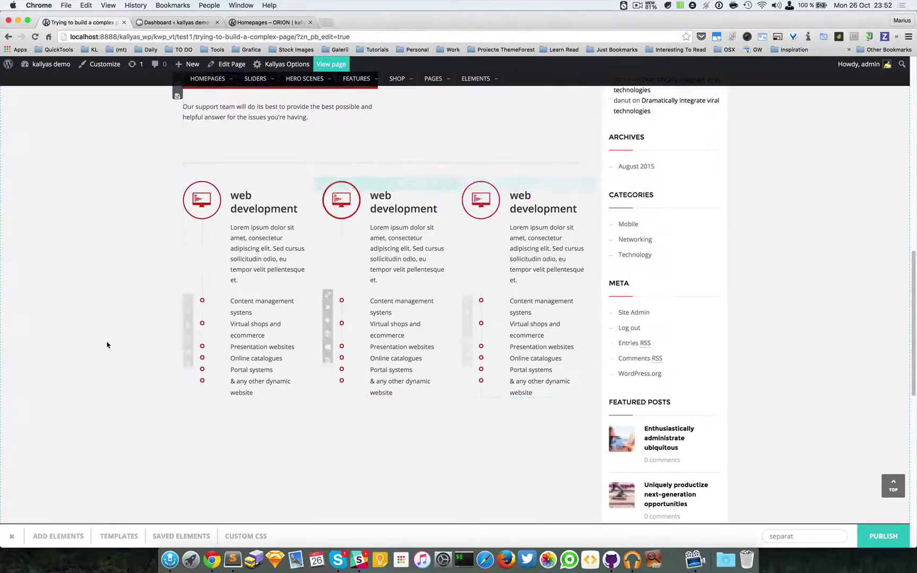
{"action": "scroll", "coordinate": [124, 344], "scroll_direction": "up", "scroll_amount": 5}
{"action": "scroll", "coordinate": [266, 344], "scroll_direction": "up", "scroll_amount": 3}
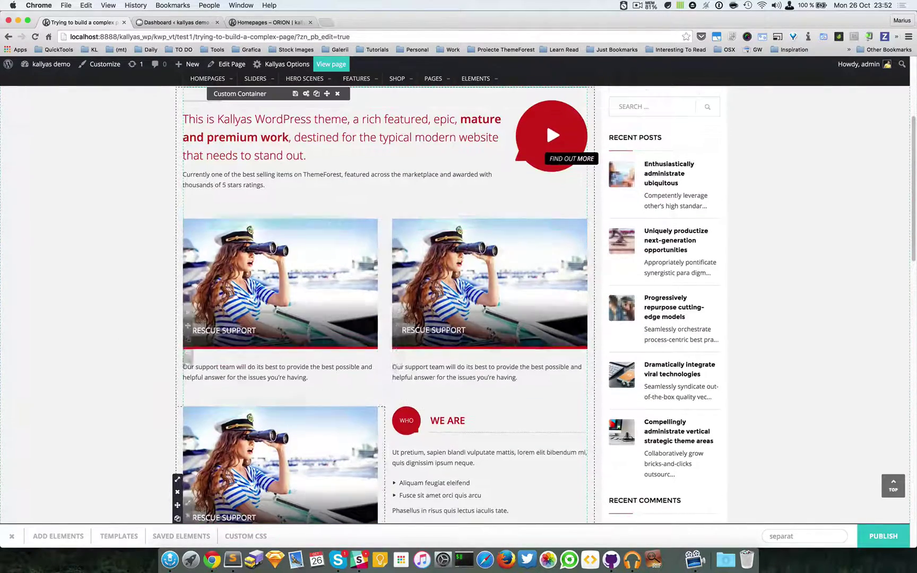
{"action": "scroll", "coordinate": [340, 351], "scroll_direction": "down", "scroll_amount": 2}
{"action": "scroll", "coordinate": [341, 351], "scroll_direction": "up", "scroll_amount": 3}
{"action": "scroll", "coordinate": [341, 352], "scroll_direction": "up", "scroll_amount": 1}
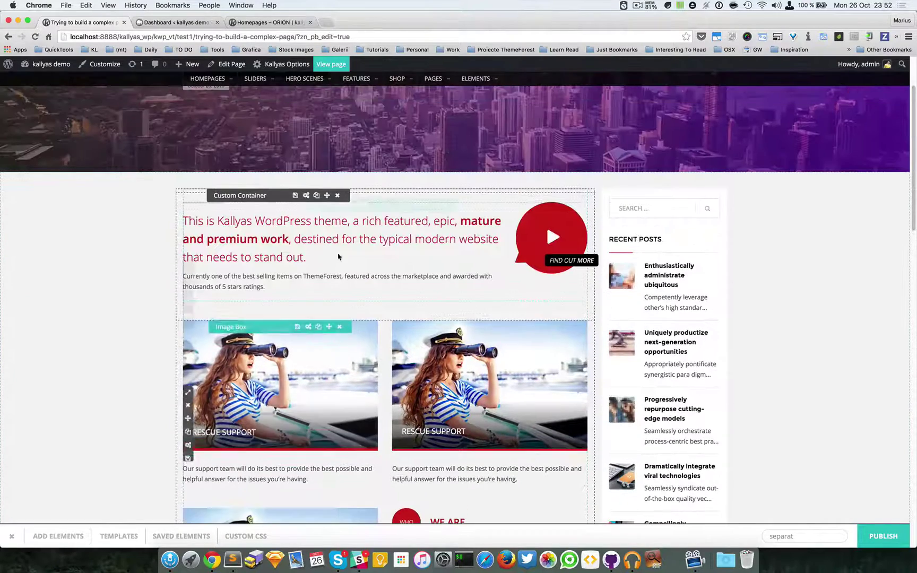
{"action": "left_click", "coordinate": [309, 194]}
{"action": "left_click_drag", "start_coordinate": [356, 208], "coordinate": [454, 265]}
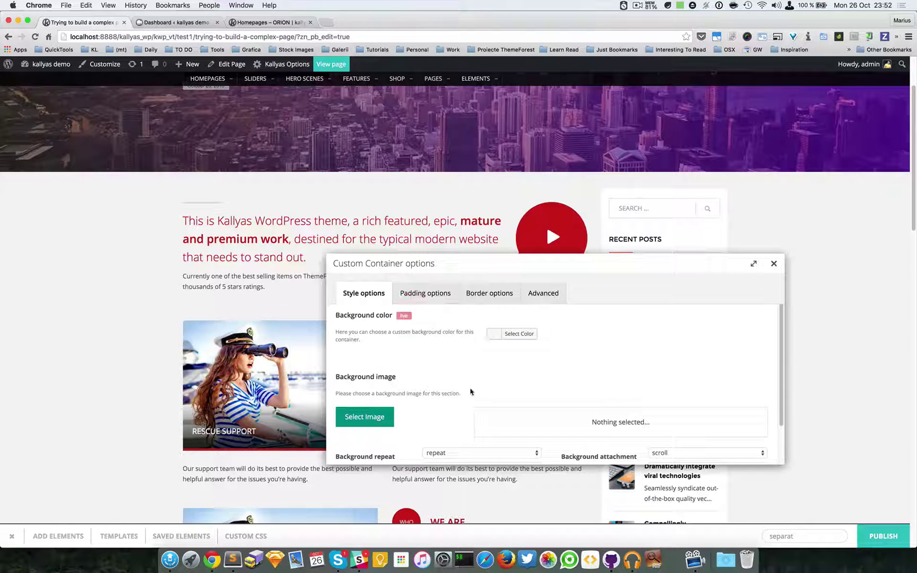
{"action": "scroll", "coordinate": [471, 392], "scroll_direction": "down", "scroll_amount": 1}
{"action": "scroll", "coordinate": [412, 368], "scroll_direction": "up", "scroll_amount": 1}
{"action": "scroll", "coordinate": [486, 329], "scroll_direction": "down", "scroll_amount": 2}
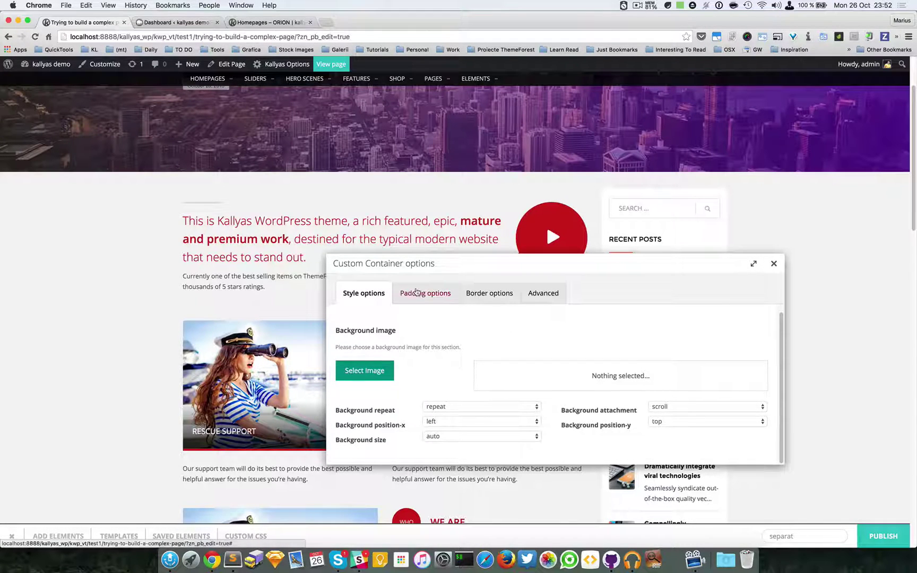
{"action": "left_click", "coordinate": [774, 264]}
{"action": "scroll", "coordinate": [474, 379], "scroll_direction": "down", "scroll_amount": 10}
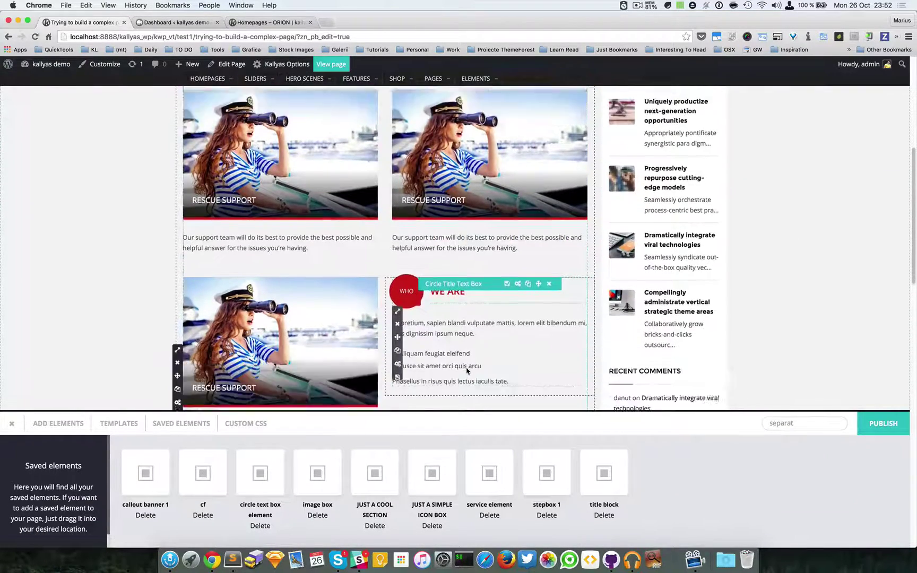
{"action": "scroll", "coordinate": [461, 372], "scroll_direction": "down", "scroll_amount": 4}
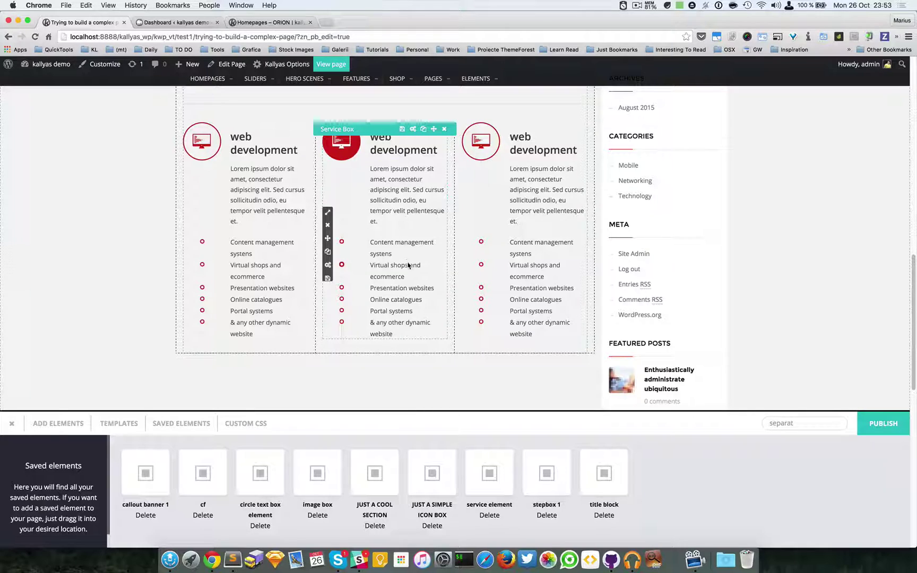
{"action": "scroll", "coordinate": [267, 267], "scroll_direction": "up", "scroll_amount": 15}
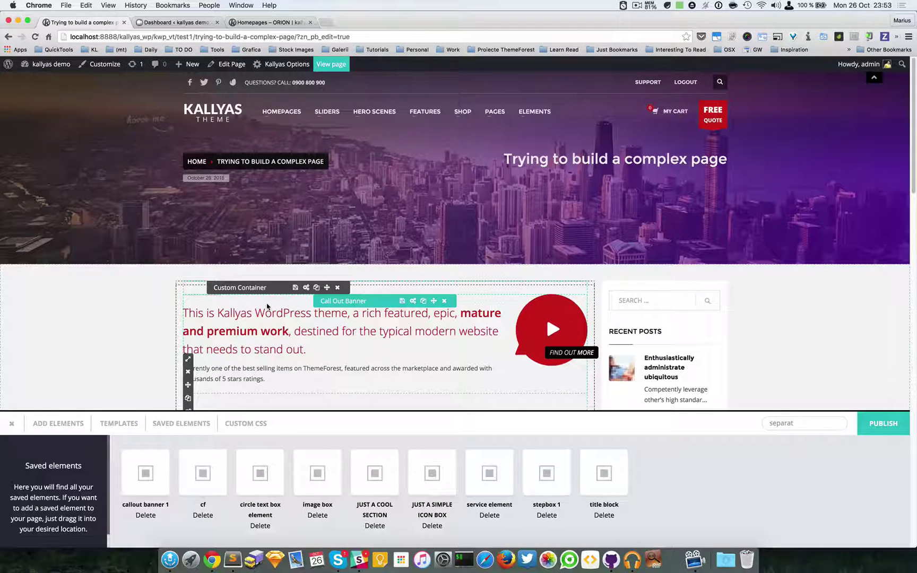
{"action": "scroll", "coordinate": [268, 307], "scroll_direction": "down", "scroll_amount": 5}
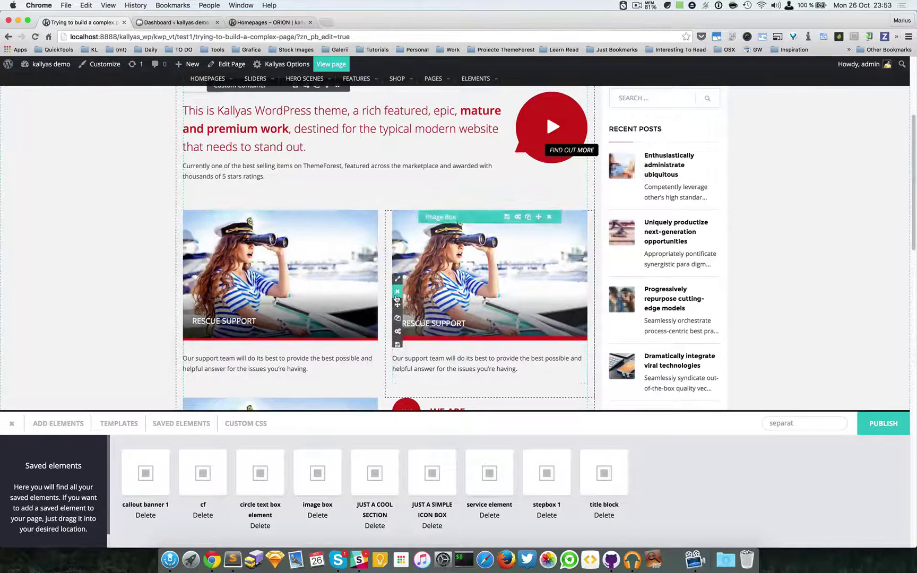
{"action": "scroll", "coordinate": [399, 284], "scroll_direction": "down", "scroll_amount": 5}
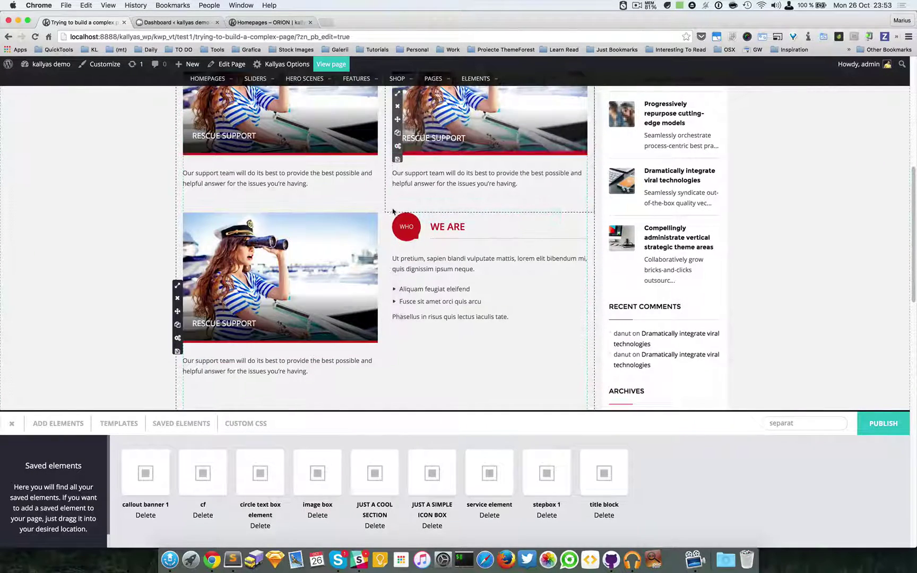
{"action": "scroll", "coordinate": [393, 268], "scroll_direction": "down", "scroll_amount": 3}
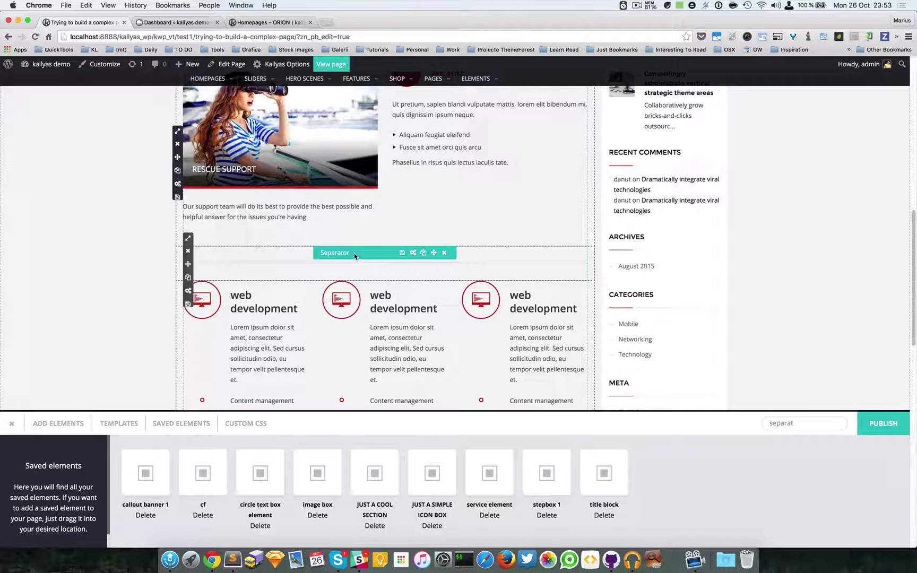
{"action": "scroll", "coordinate": [477, 178], "scroll_direction": "up", "scroll_amount": 2}
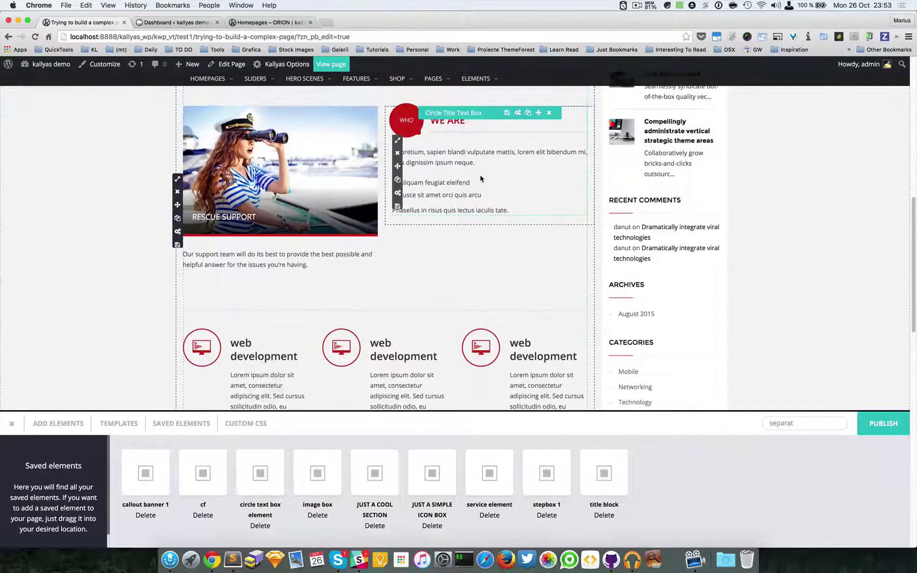
{"action": "scroll", "coordinate": [480, 179], "scroll_direction": "up", "scroll_amount": 2}
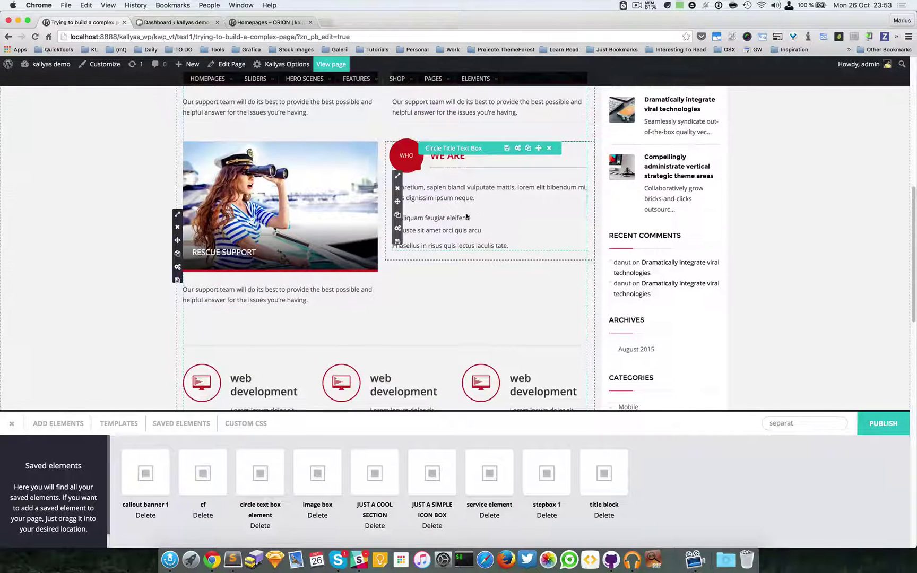
Remove the extra copy of the WHO WE ARE circle text box.
{"action": "left_click", "coordinate": [528, 149]}
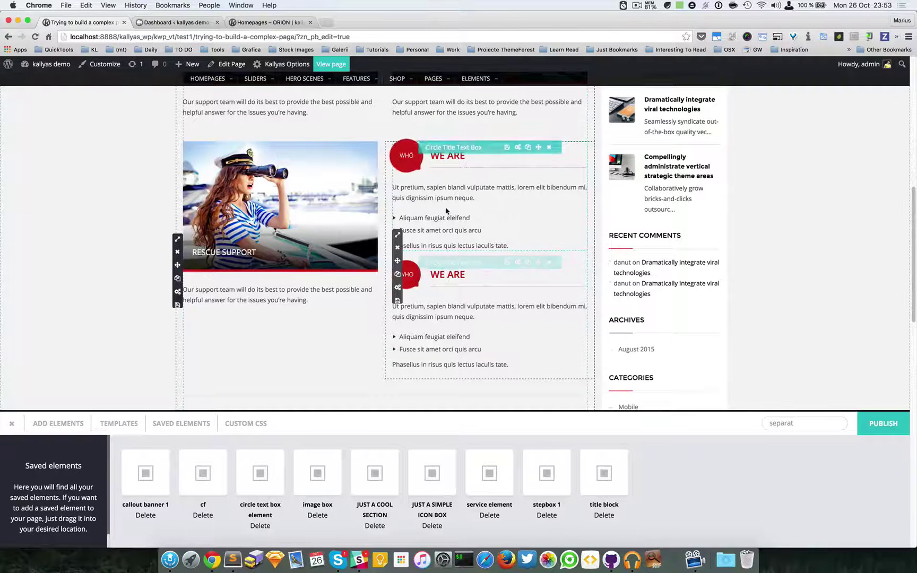
{"action": "left_click", "coordinate": [549, 264]}
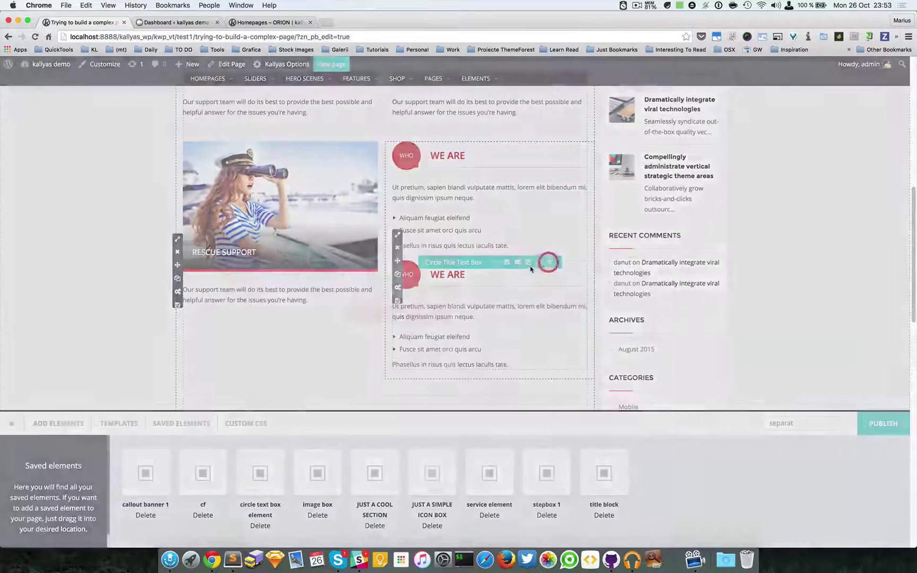
{"action": "left_click", "coordinate": [416, 317]}
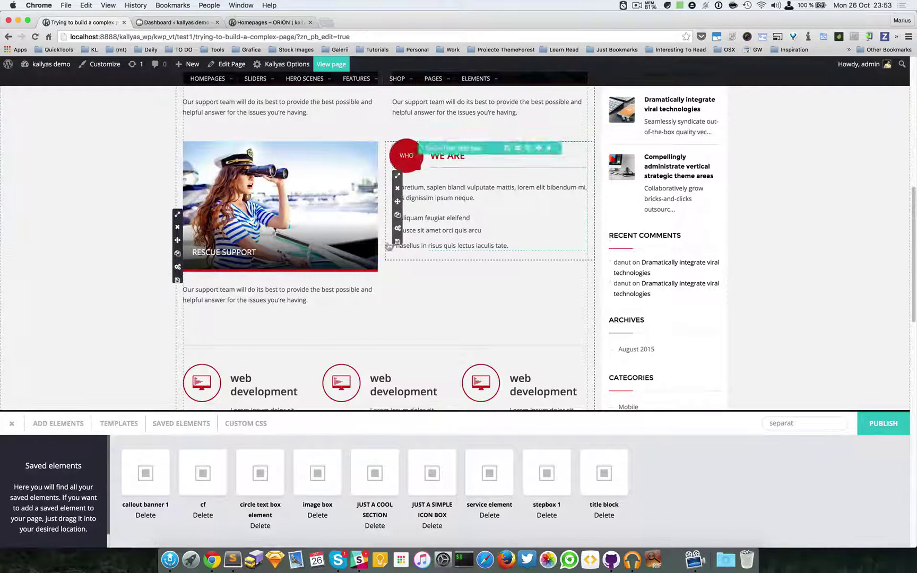
Duplicate the WHO WE ARE box and set the copy to 12/12 full width.
{"action": "left_click", "coordinate": [397, 216]}
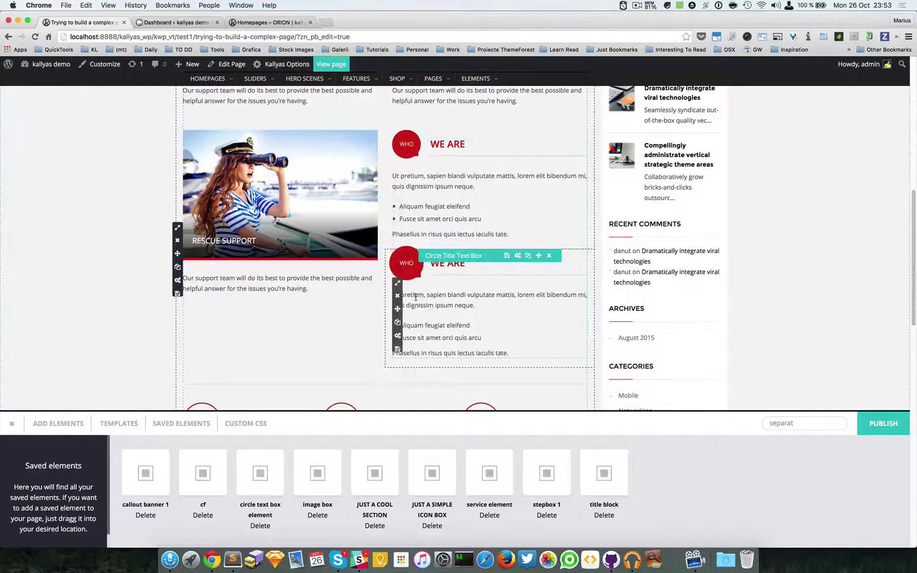
{"action": "left_click", "coordinate": [398, 283]}
{"action": "left_click", "coordinate": [427, 296]}
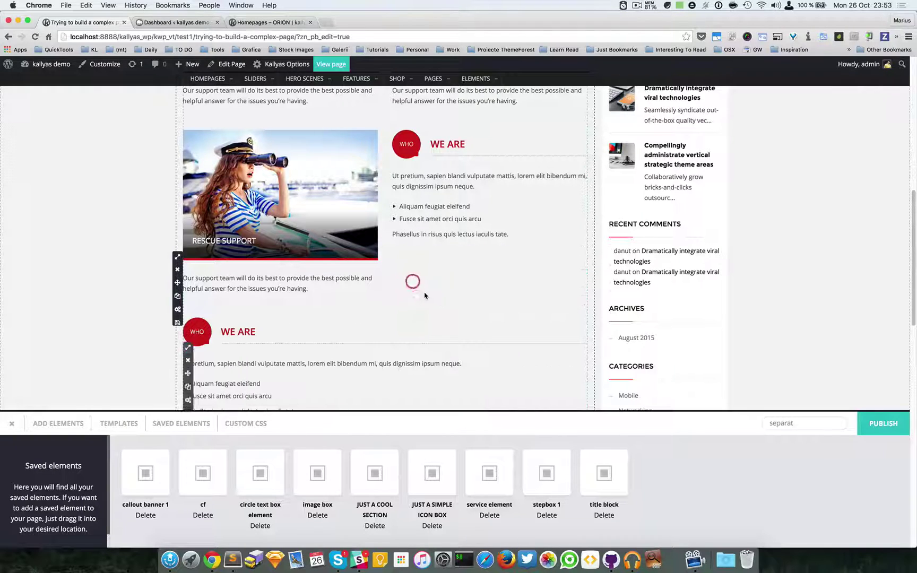
{"action": "scroll", "coordinate": [428, 297], "scroll_direction": "down", "scroll_amount": 2}
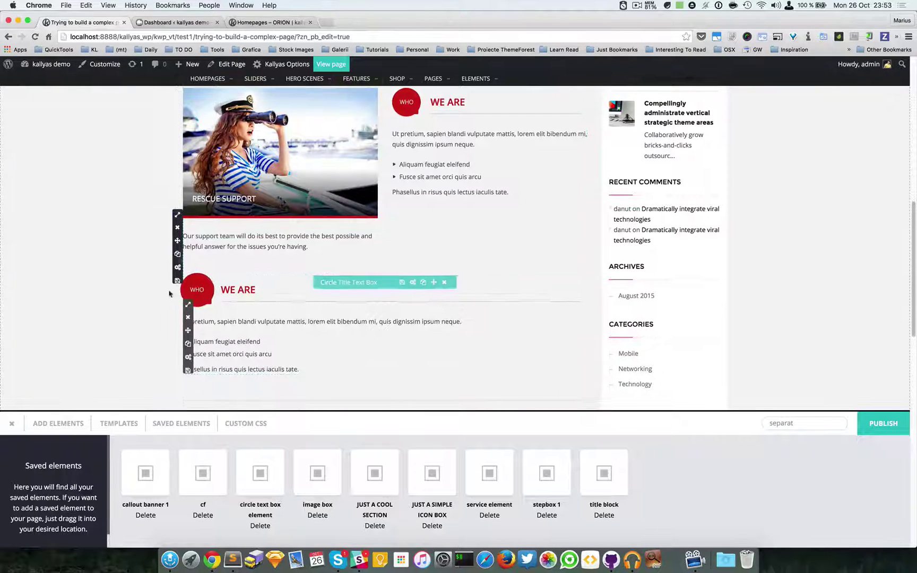
{"action": "scroll", "coordinate": [530, 308], "scroll_direction": "down", "scroll_amount": 1}
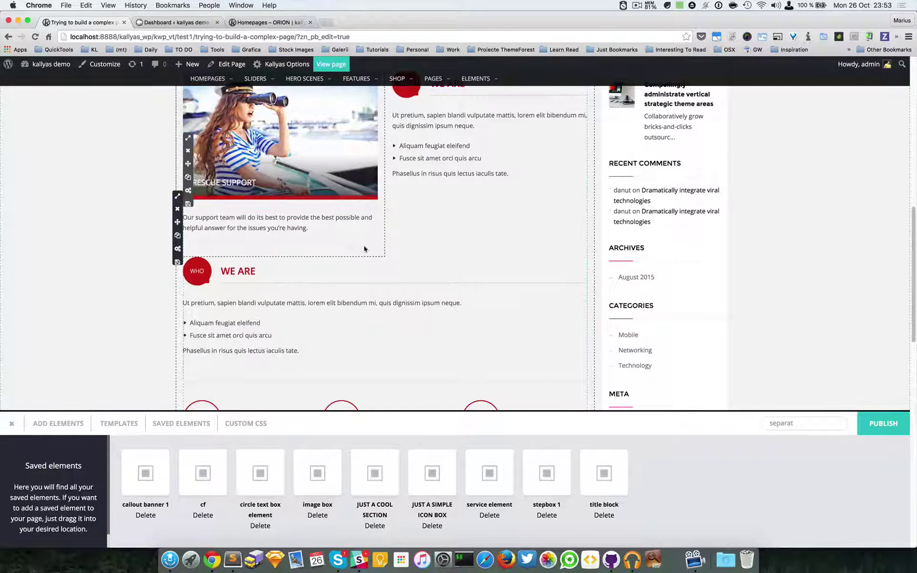
{"action": "scroll", "coordinate": [434, 247], "scroll_direction": "down", "scroll_amount": 2}
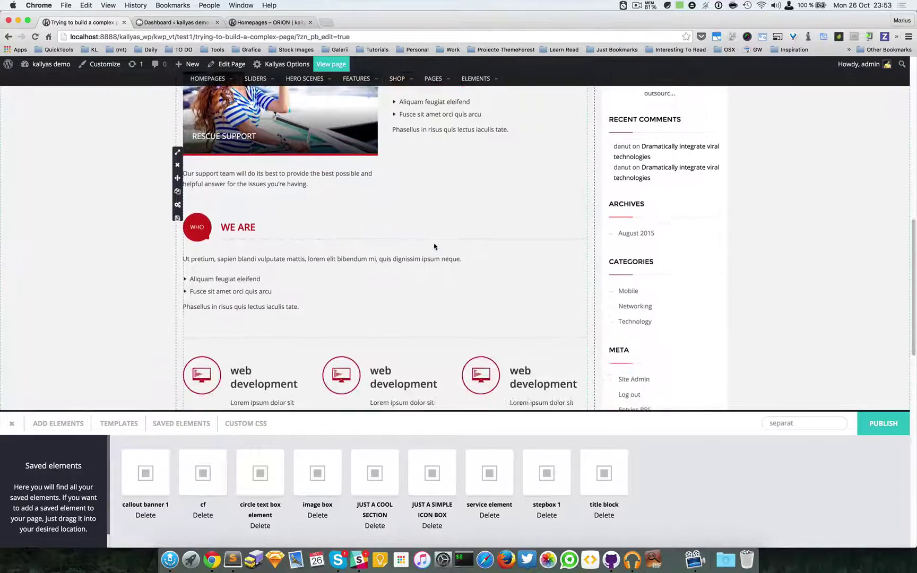
{"action": "scroll", "coordinate": [434, 246], "scroll_direction": "down", "scroll_amount": 8}
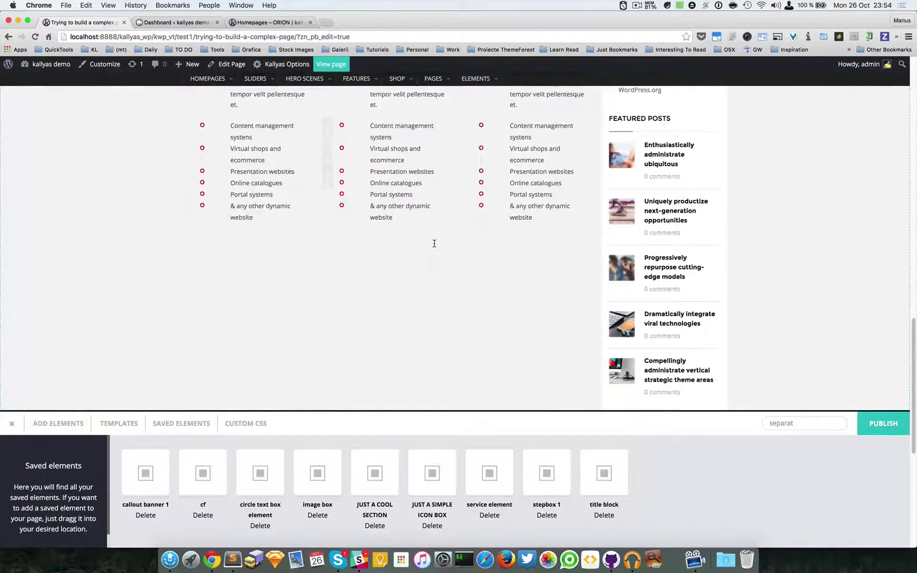
{"action": "scroll", "coordinate": [434, 244], "scroll_direction": "up", "scroll_amount": 15}
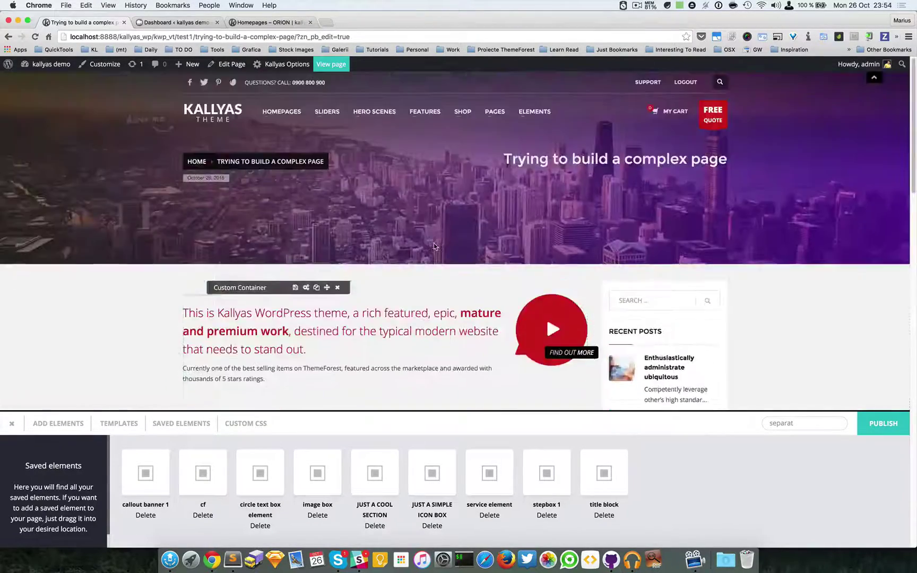
{"action": "scroll", "coordinate": [434, 246], "scroll_direction": "down", "scroll_amount": 5}
{"action": "scroll", "coordinate": [432, 239], "scroll_direction": "up", "scroll_amount": 5}
{"action": "scroll", "coordinate": [431, 235], "scroll_direction": "down", "scroll_amount": 1}
{"action": "scroll", "coordinate": [432, 234], "scroll_direction": "down", "scroll_amount": 3}
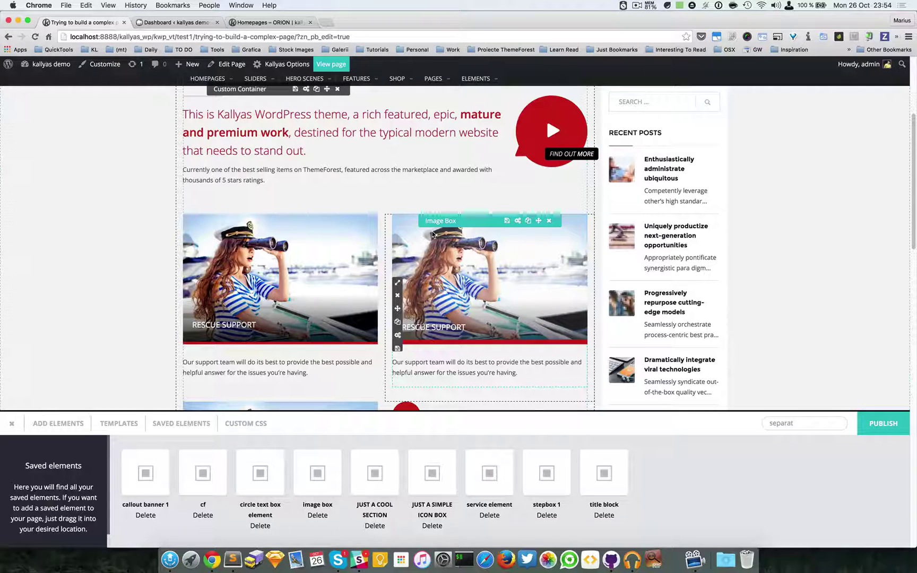
{"action": "scroll", "coordinate": [432, 234], "scroll_direction": "up", "scroll_amount": 4}
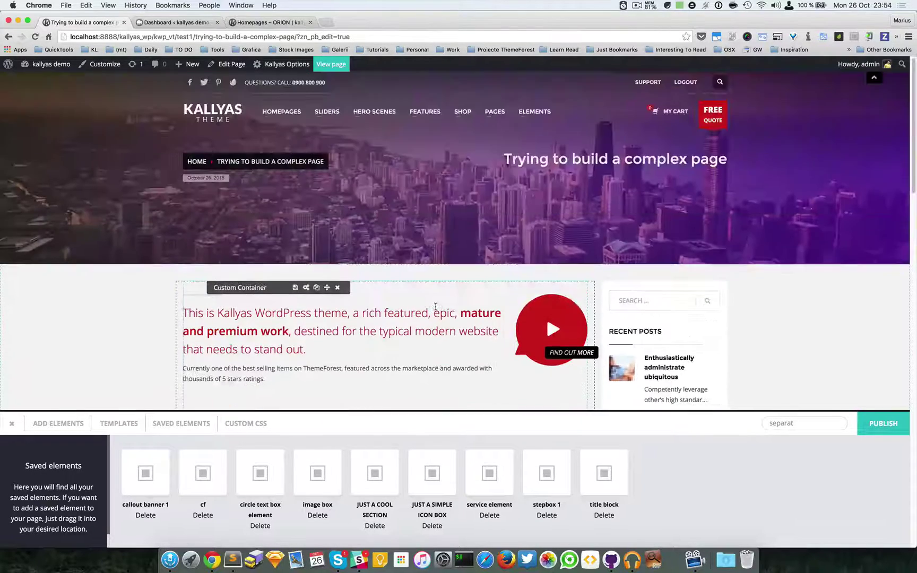
{"action": "scroll", "coordinate": [350, 307], "scroll_direction": "down", "scroll_amount": 3}
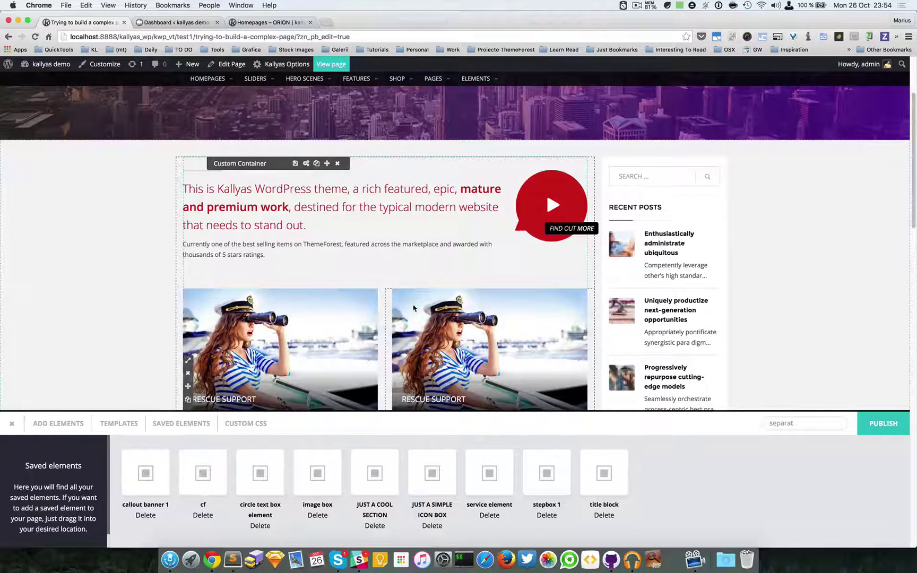
{"action": "scroll", "coordinate": [374, 306], "scroll_direction": "down", "scroll_amount": 3}
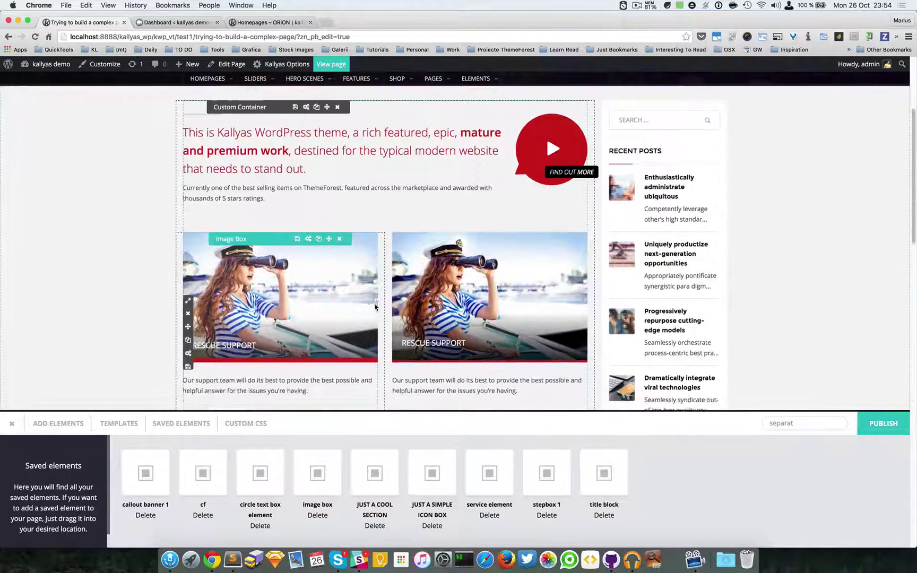
{"action": "scroll", "coordinate": [374, 313], "scroll_direction": "down", "scroll_amount": 3}
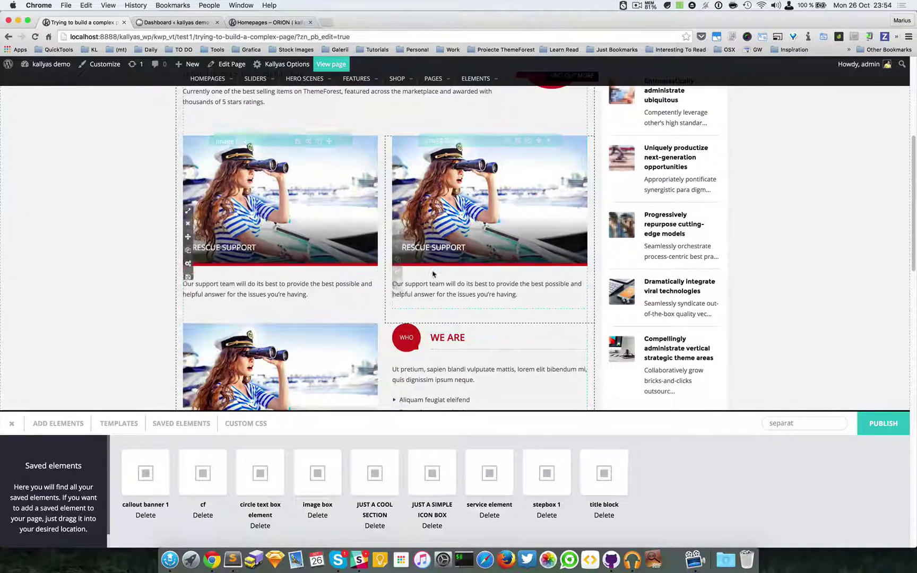
{"action": "scroll", "coordinate": [361, 361], "scroll_direction": "down", "scroll_amount": 3}
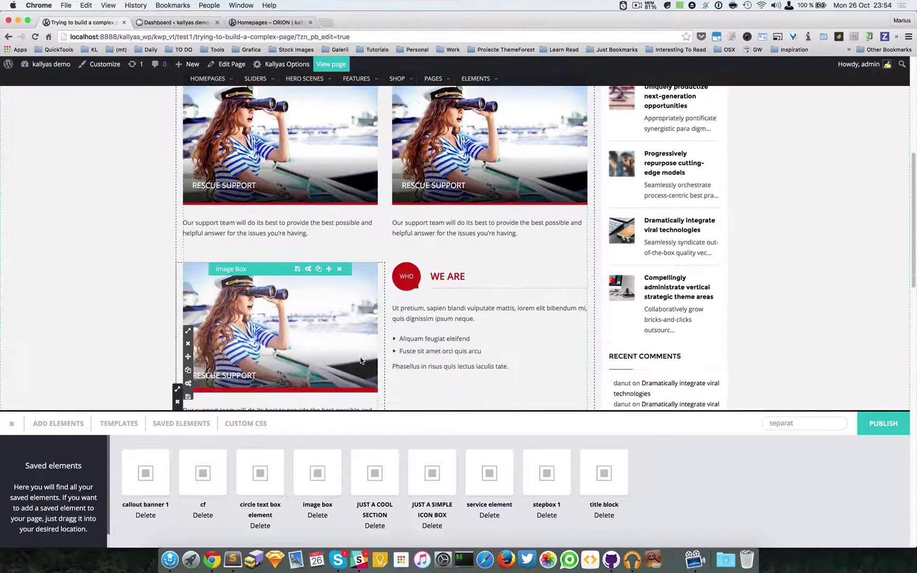
{"action": "scroll", "coordinate": [360, 360], "scroll_direction": "down", "scroll_amount": 4}
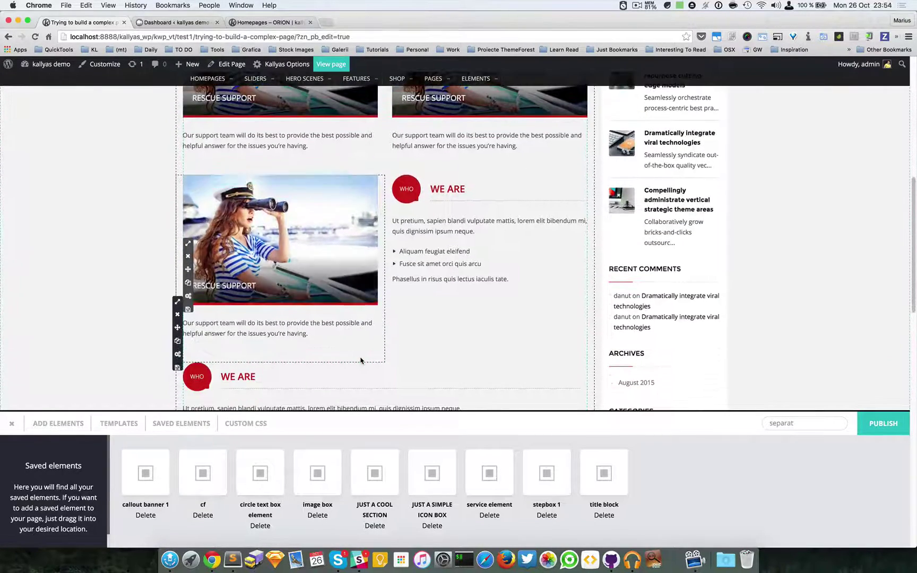
{"action": "scroll", "coordinate": [360, 361], "scroll_direction": "down", "scroll_amount": 7}
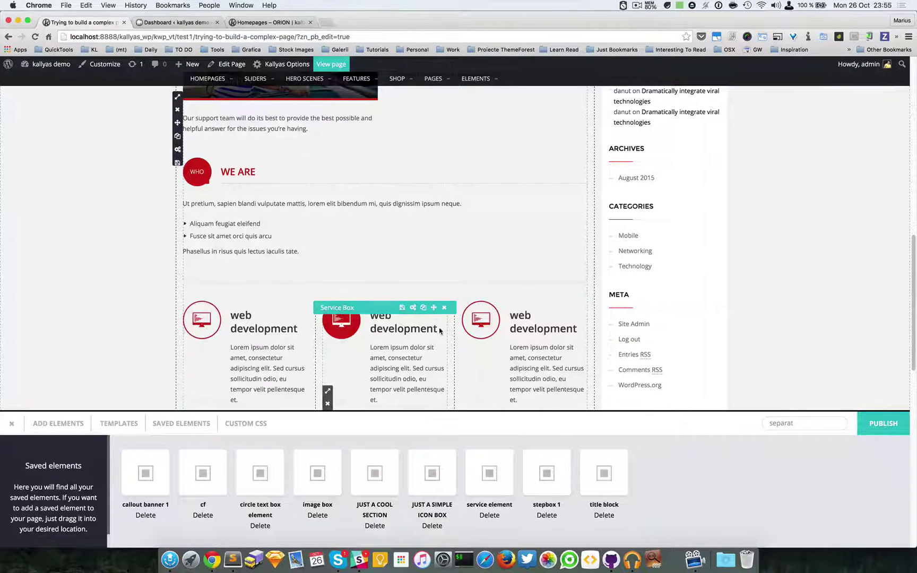
{"action": "scroll", "coordinate": [439, 331], "scroll_direction": "up", "scroll_amount": 10}
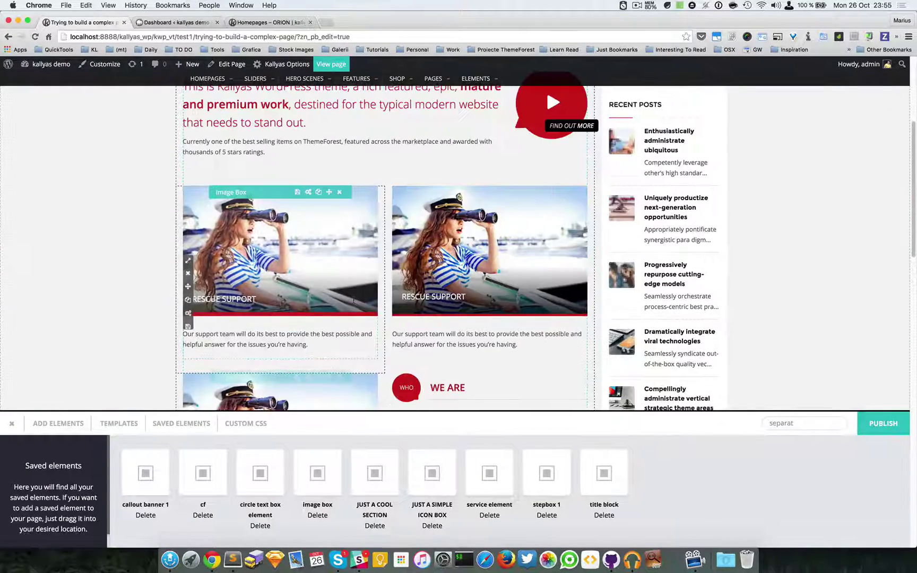
{"action": "scroll", "coordinate": [354, 300], "scroll_direction": "up", "scroll_amount": 5}
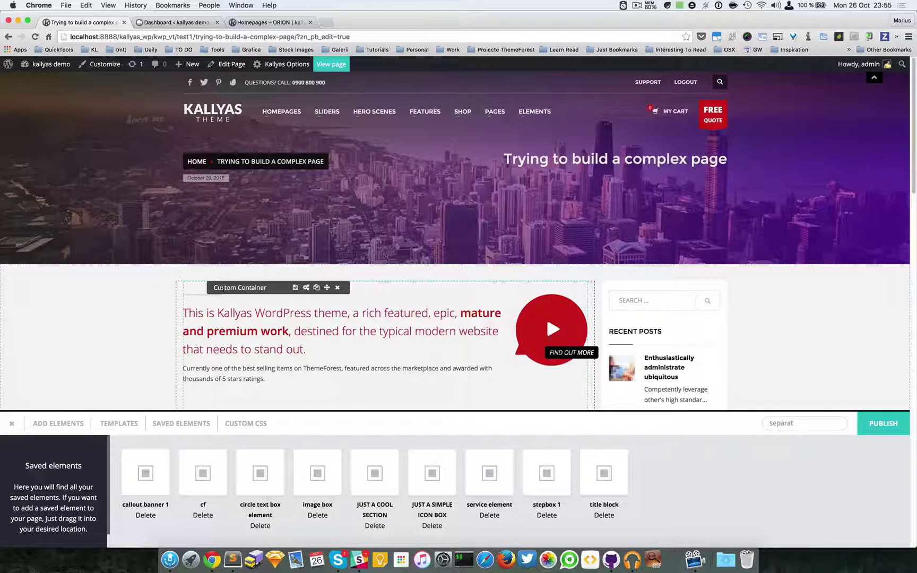
Close the Custom Container settings unchanged and bring up the HOMEPAGES menu listing Aries and Orion.
{"action": "left_click", "coordinate": [306, 287]}
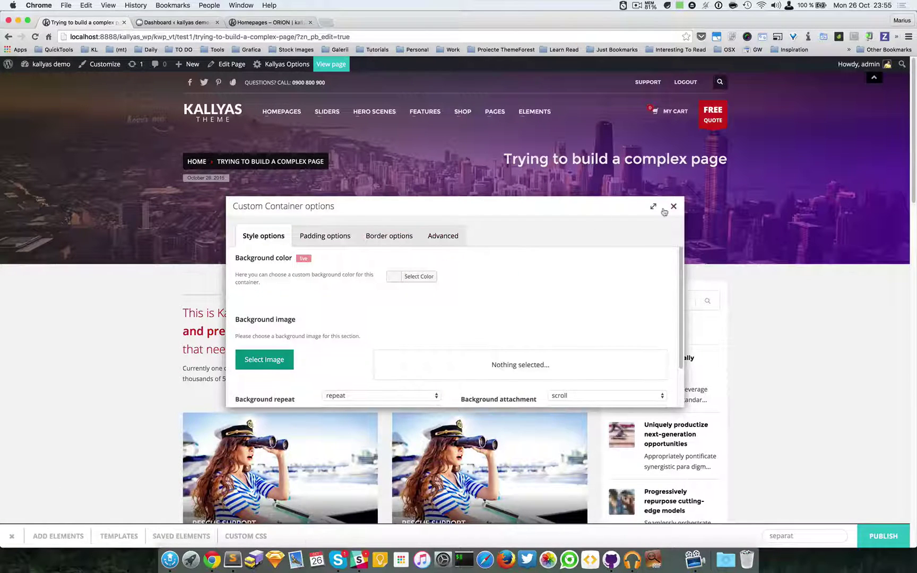
{"action": "left_click", "coordinate": [674, 207]}
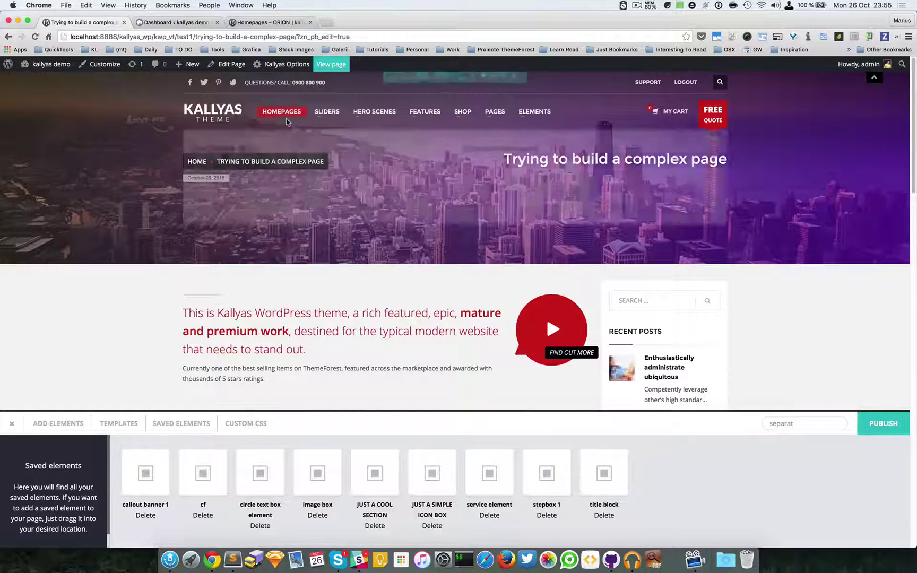
{"action": "mouse_move", "coordinate": [281, 112]}
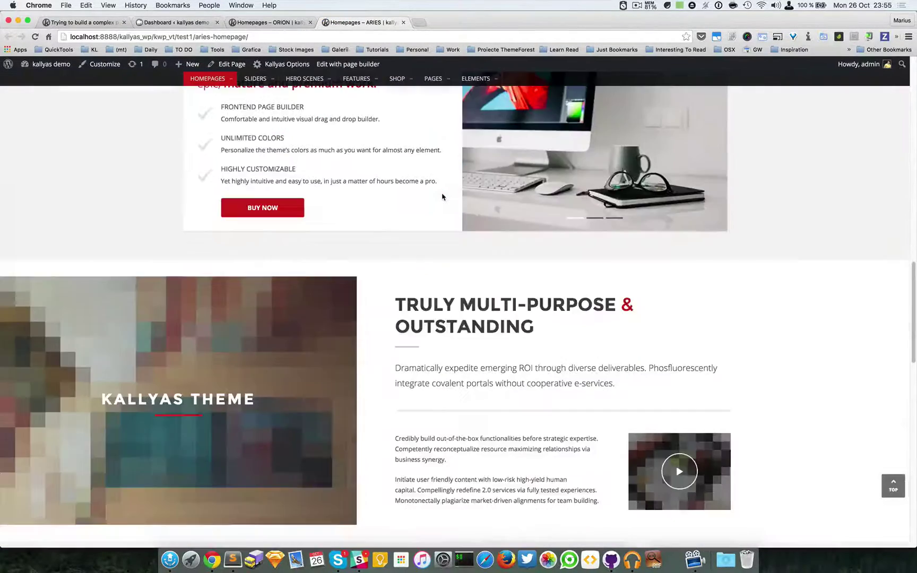
{"action": "scroll", "coordinate": [442, 196], "scroll_direction": "down", "scroll_amount": 3}
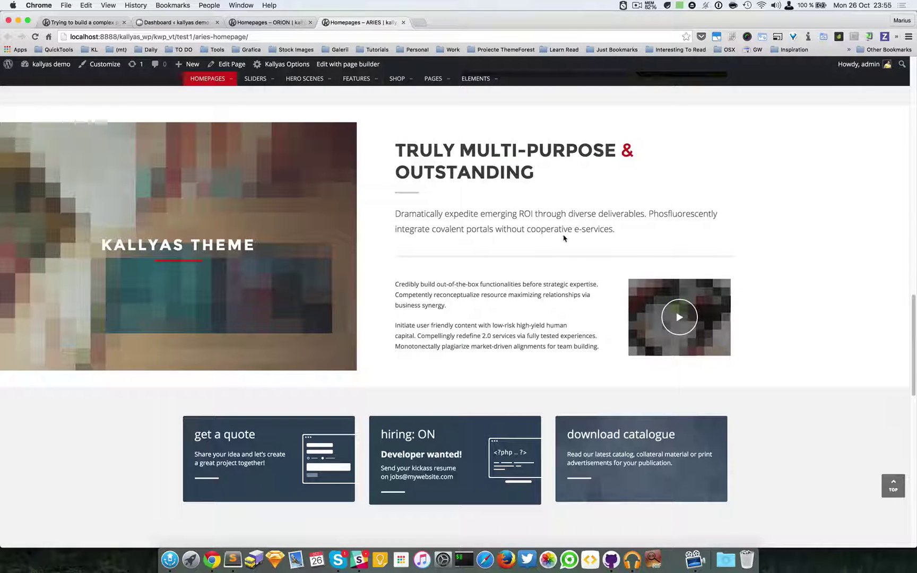
{"action": "left_click", "coordinate": [347, 64]}
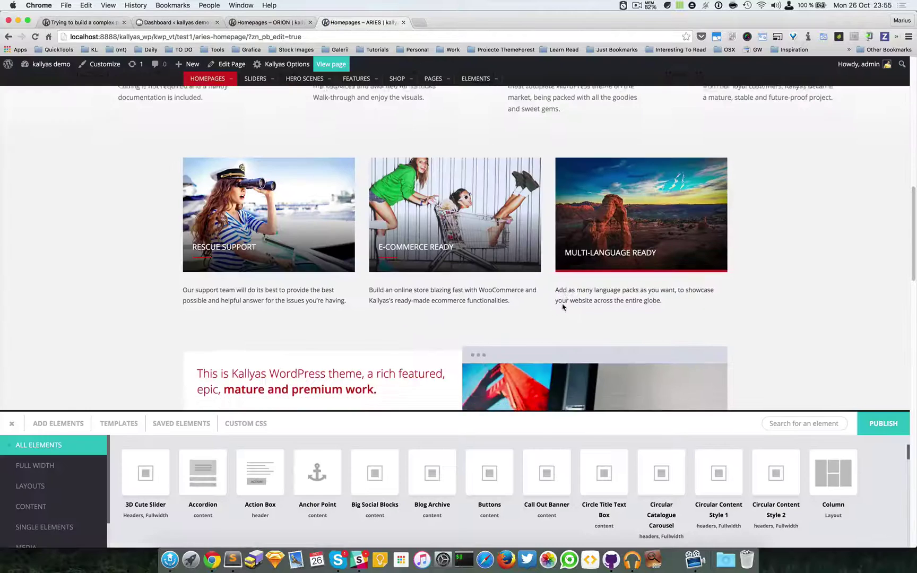
{"action": "scroll", "coordinate": [563, 306], "scroll_direction": "down", "scroll_amount": 10}
{"action": "scroll", "coordinate": [563, 307], "scroll_direction": "down", "scroll_amount": 5}
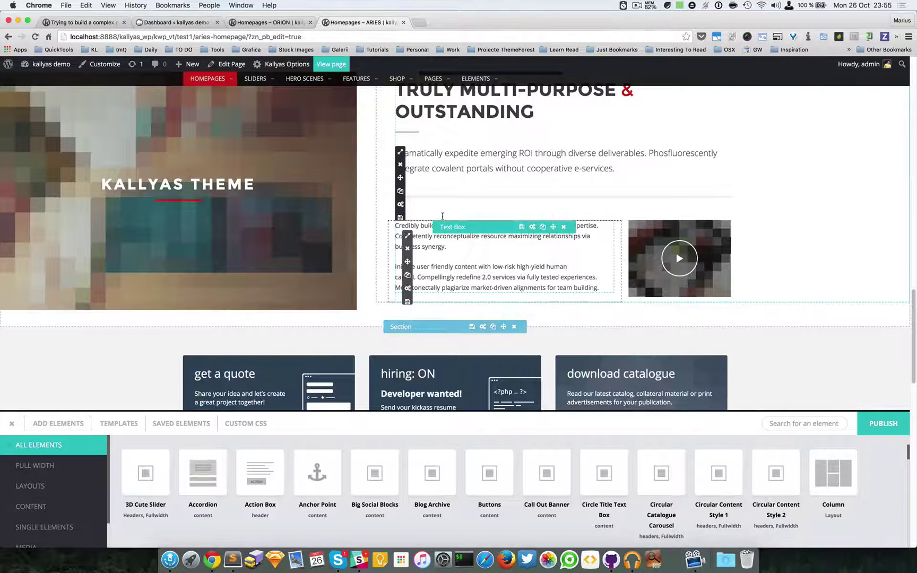
{"action": "scroll", "coordinate": [441, 165], "scroll_direction": "up", "scroll_amount": 3}
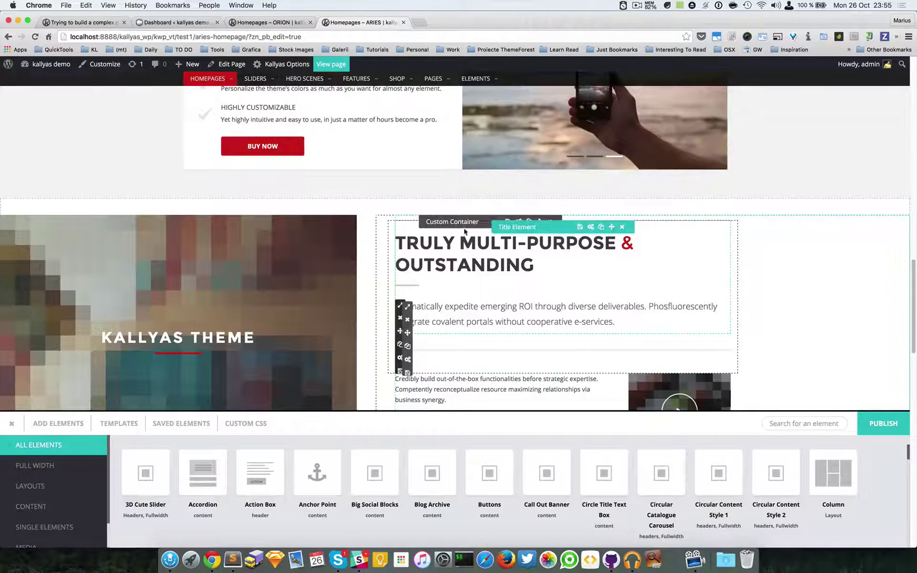
{"action": "scroll", "coordinate": [461, 214], "scroll_direction": "down", "scroll_amount": 2}
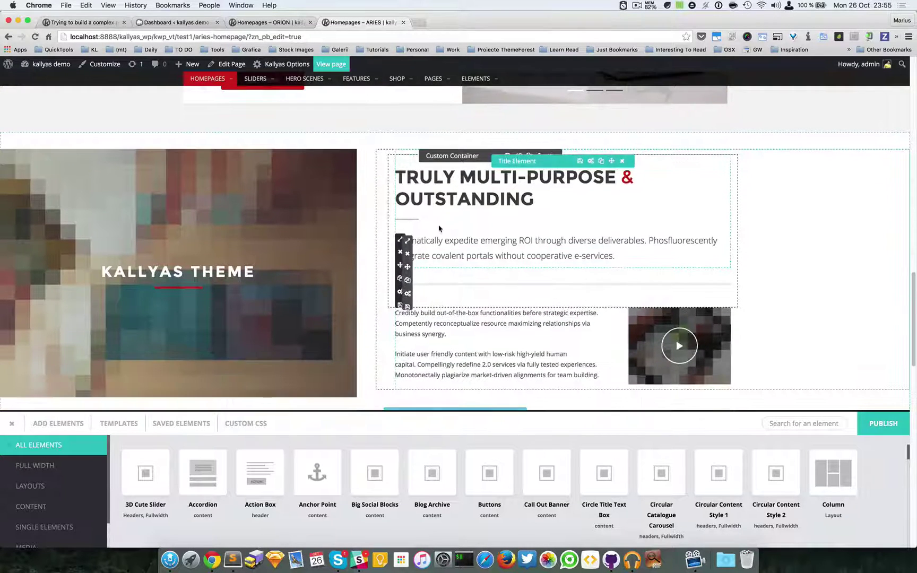
{"action": "mouse_move", "coordinate": [404, 241]}
{"action": "scroll", "coordinate": [508, 310], "scroll_direction": "down", "scroll_amount": 1}
{"action": "mouse_move", "coordinate": [407, 312]}
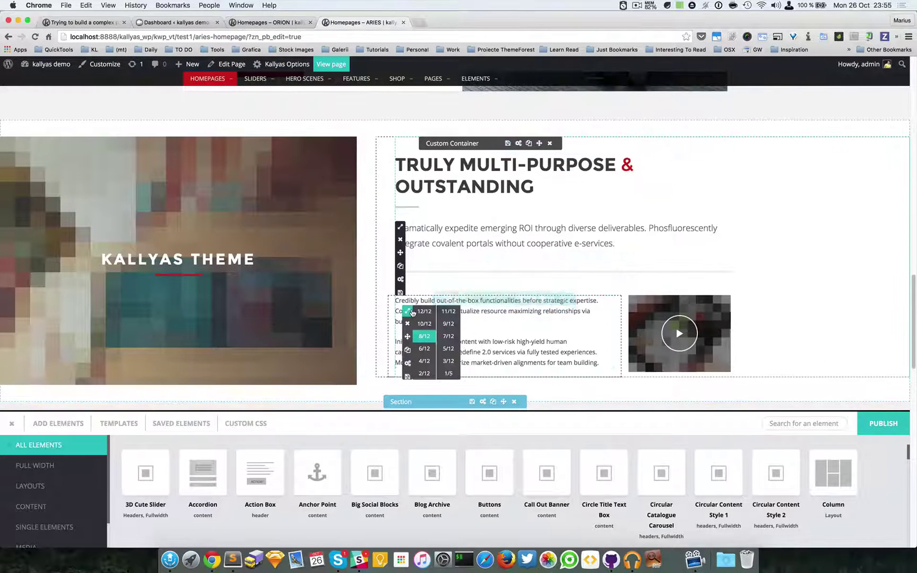
{"action": "mouse_move", "coordinate": [642, 309]}
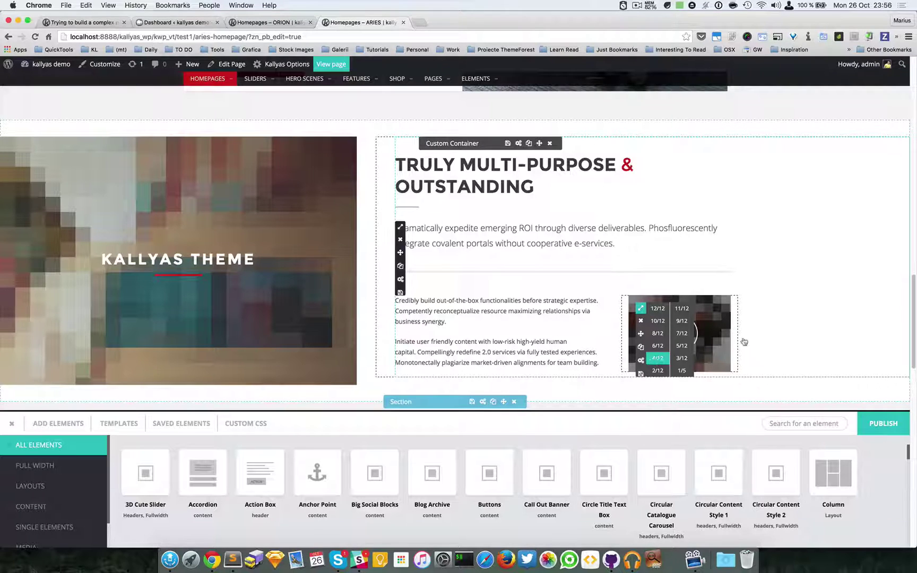
{"action": "mouse_move", "coordinate": [703, 312]}
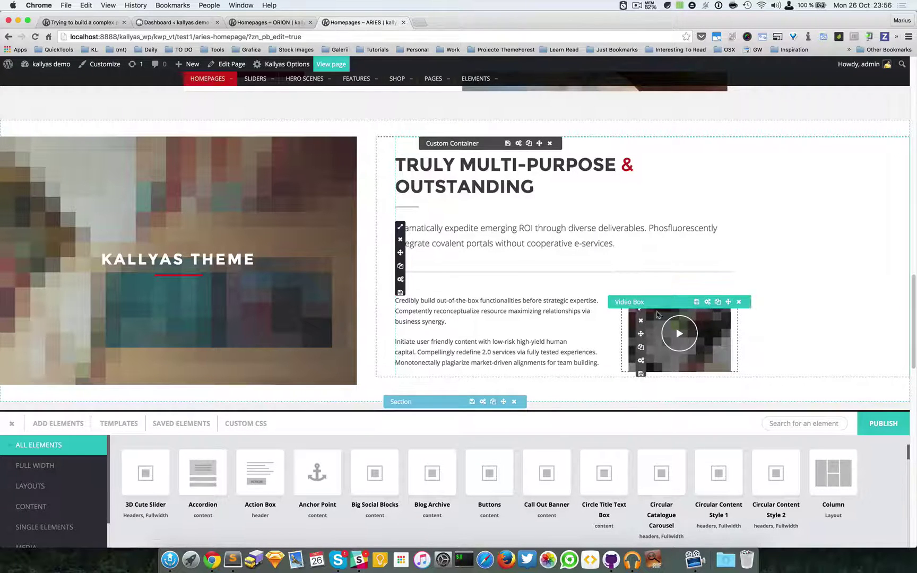
{"action": "mouse_move", "coordinate": [454, 333]}
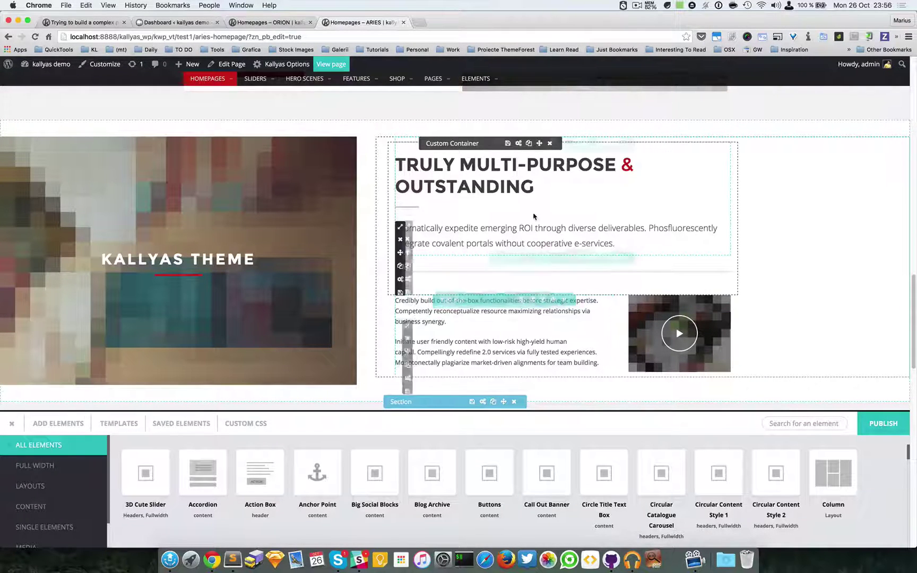